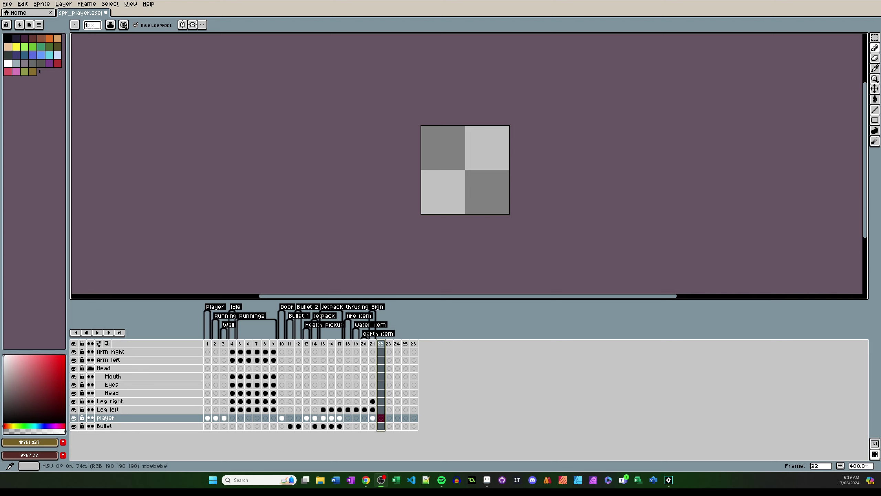
scroll(441, 179, "up", 2)
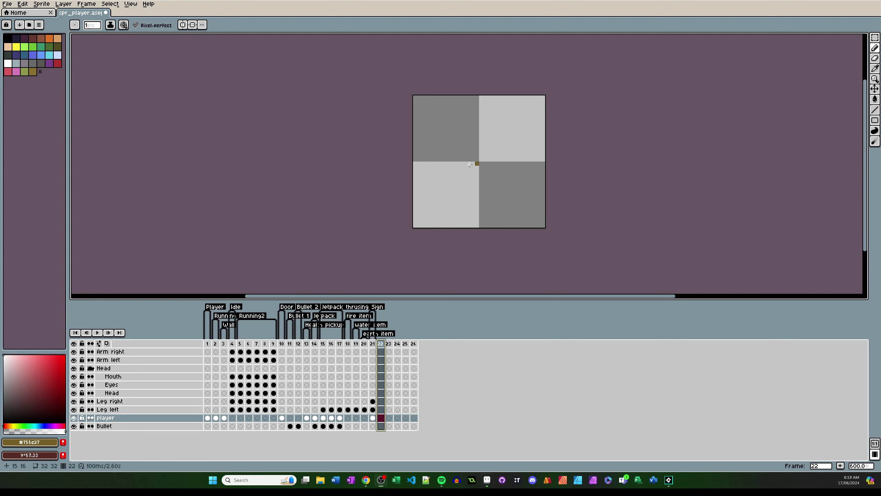
Clear the selection and select the empty player-layer cel at frame 22.
left_click(385, 367)
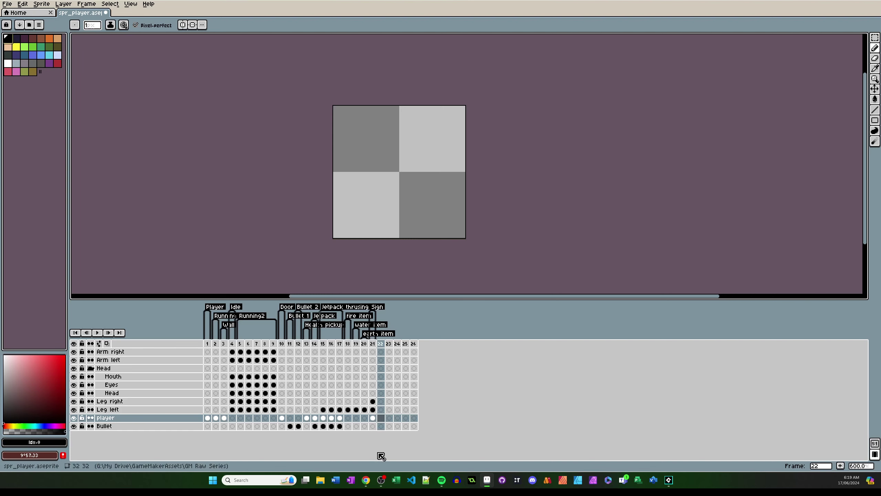
left_click(382, 418)
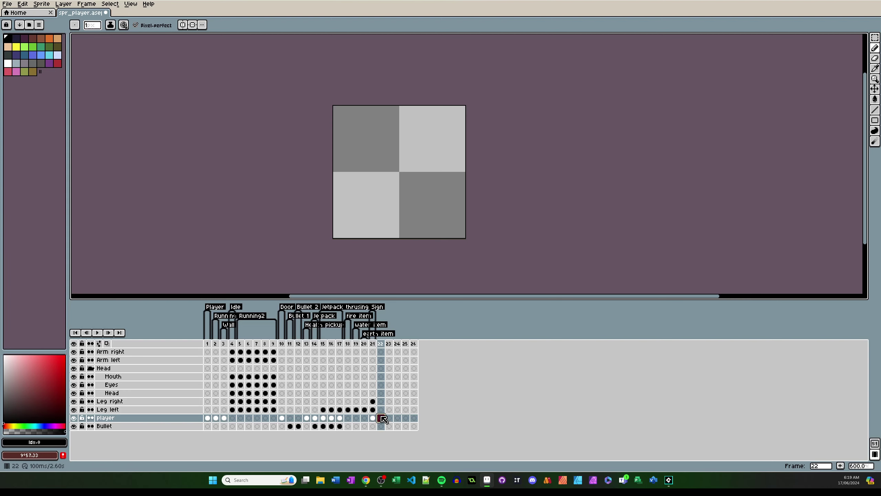
scroll(364, 213, "up", 2)
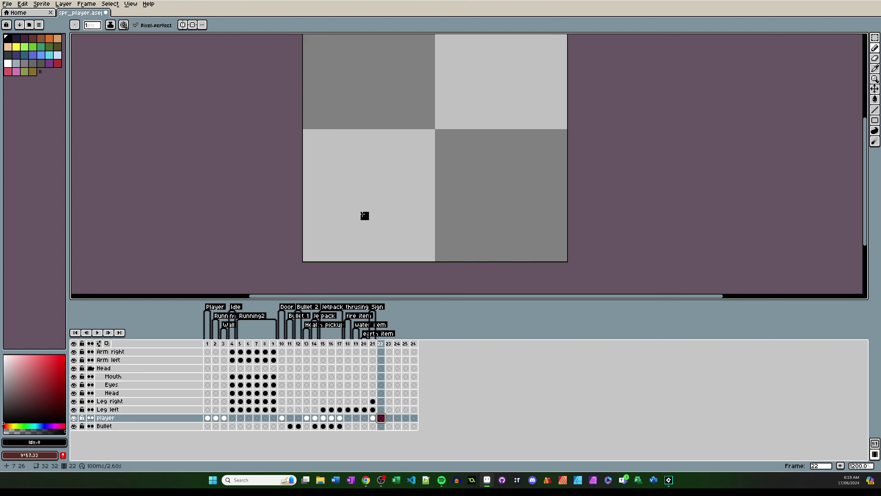
scroll(383, 191, "down", 1)
scroll(409, 181, "up", 1)
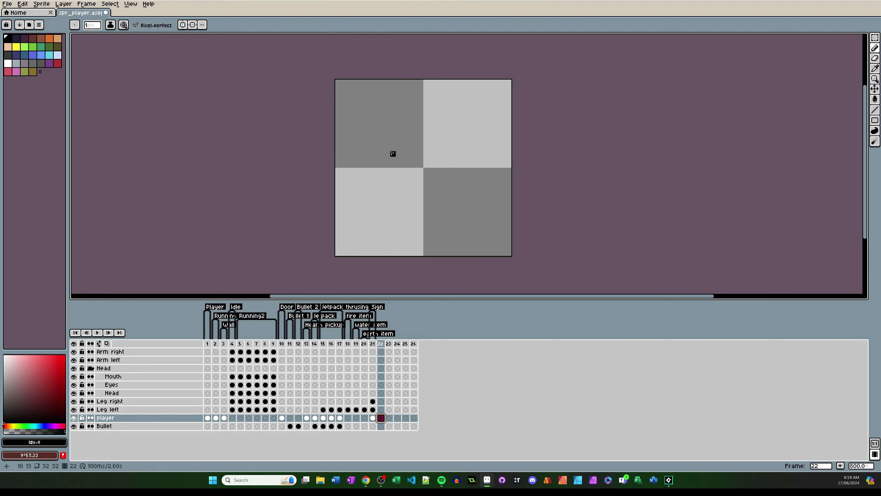
With four-way symmetry on, draw the round body outline and close its side gaps.
left_click(196, 25)
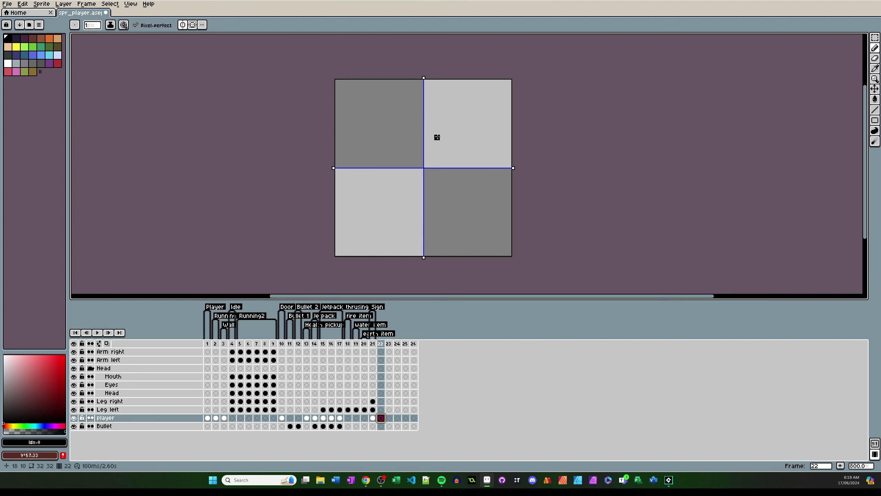
mouse_move(421, 109)
left_mouse_down()
mouse_move(353, 158)
mouse_move(399, 155)
mouse_move(432, 137)
left_mouse_up()
key("ctrl+z")
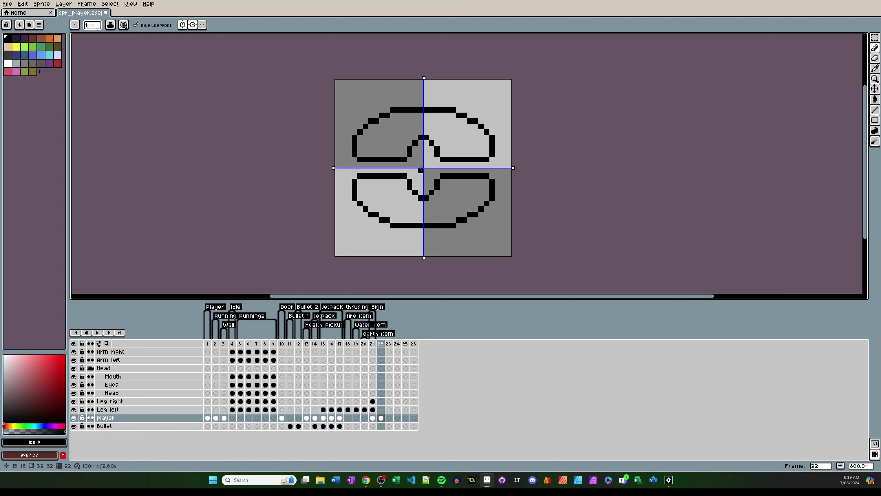
left_click_drag(349, 160, 349, 173)
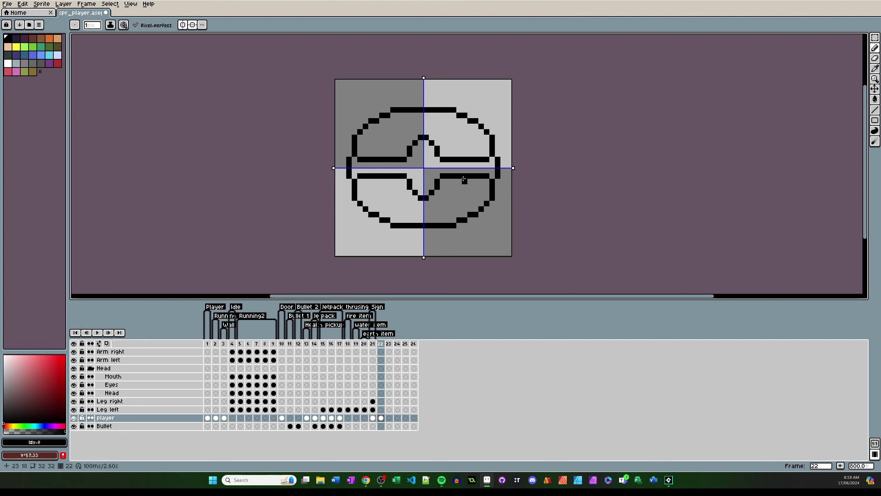
Outline the corner spike blobs, the top and bottom tabs, and the centre gem.
mouse_move(376, 109)
left_mouse_down()
mouse_move(364, 100)
mouse_move(352, 107)
mouse_move(344, 114)
mouse_move(355, 125)
left_mouse_up()
left_click(355, 126)
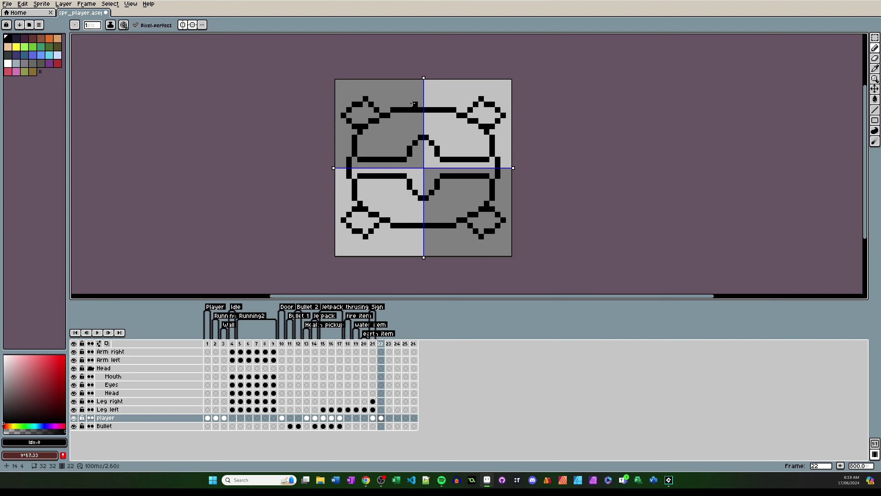
left_click_drag(410, 110, 421, 83)
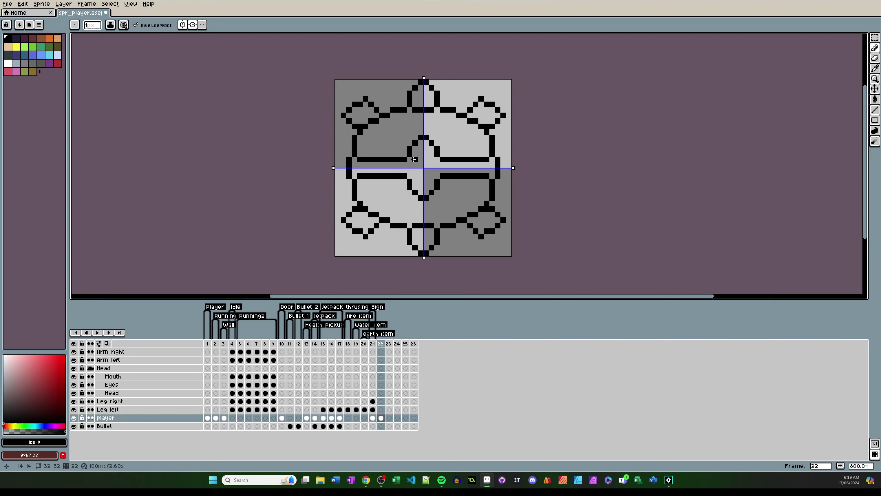
left_click_drag(414, 160, 415, 169)
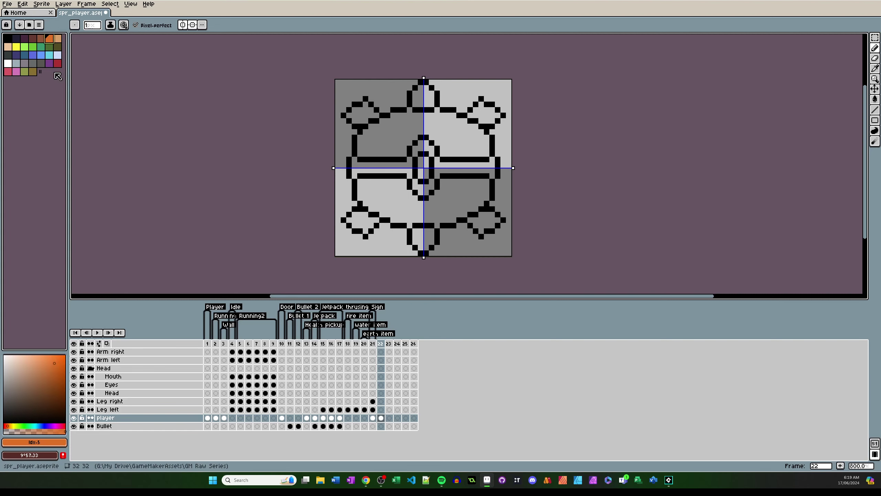
Fill the central gem red with the Paint Bucket and turn symmetry off.
left_click(57, 63)
key("g")
left_click(411, 166)
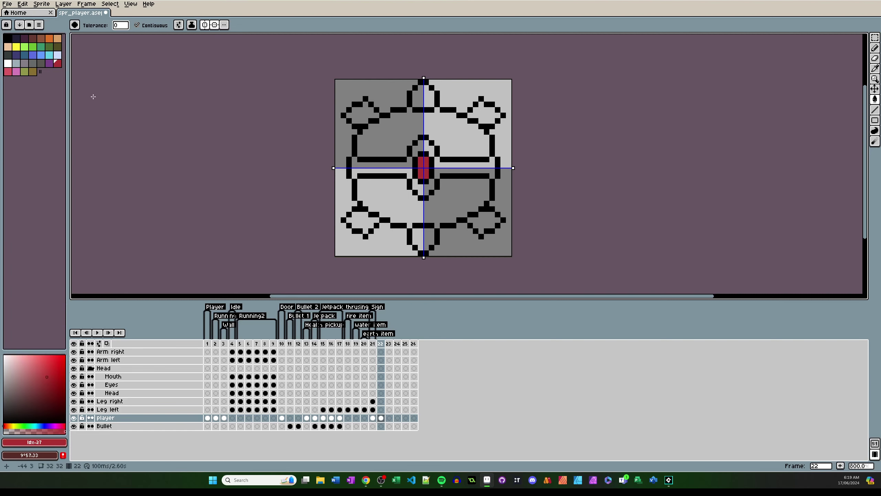
left_click(206, 25)
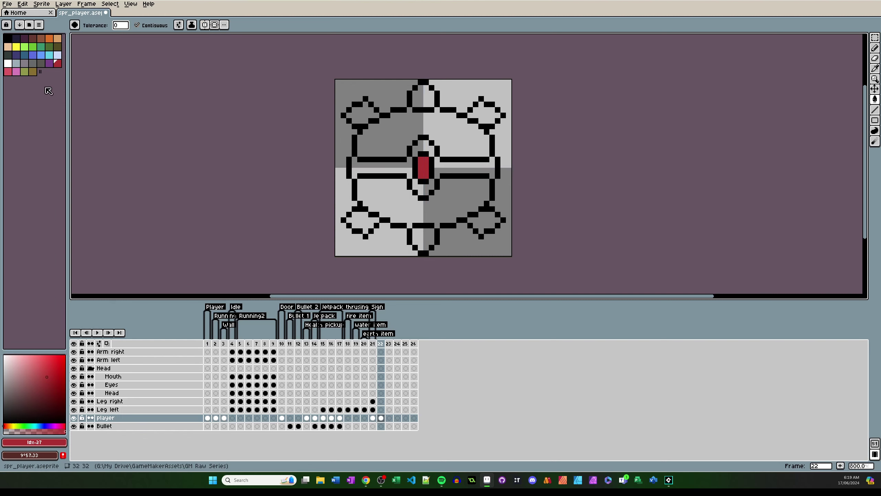
Fill all four parts of the band yellow.
left_click(28, 50)
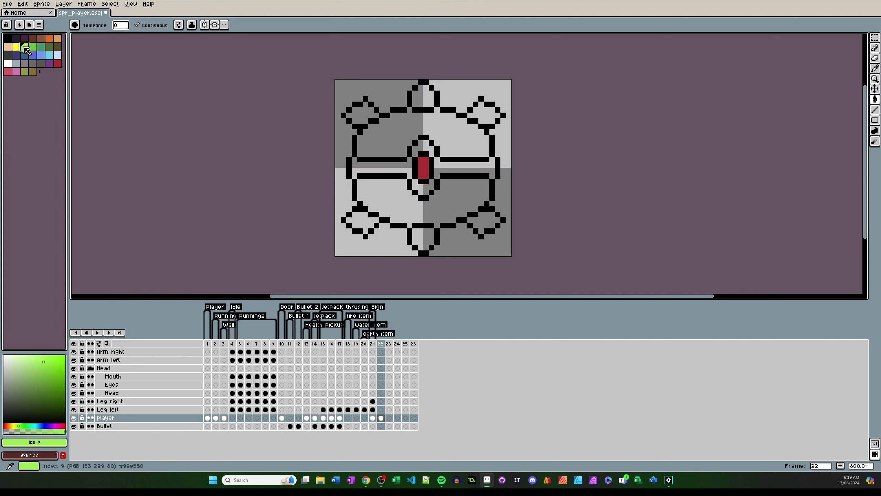
left_click(422, 146)
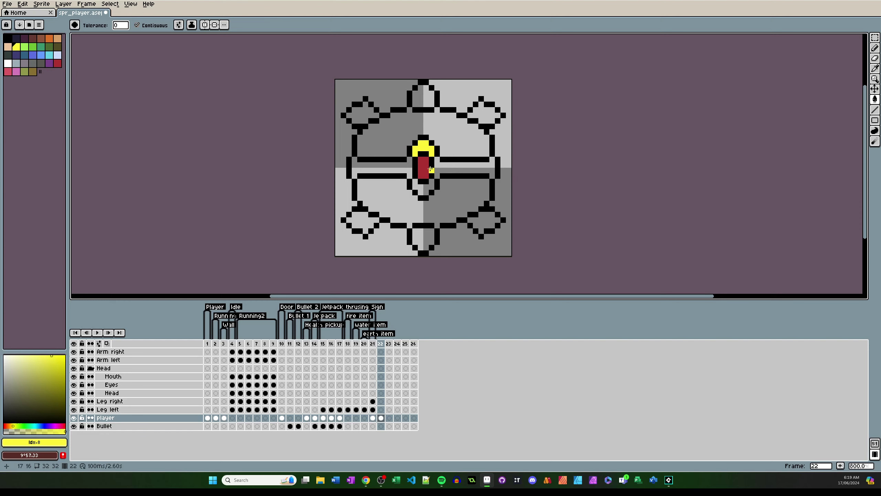
left_click(455, 169)
left_click(422, 187)
left_click(379, 169)
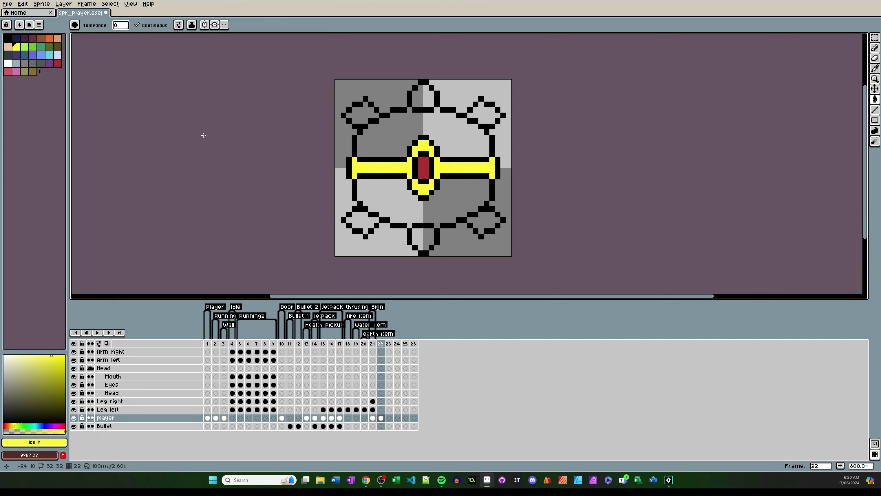
Fill the body's upper and lower halves blue, replacing an undone green fill.
left_click(25, 49)
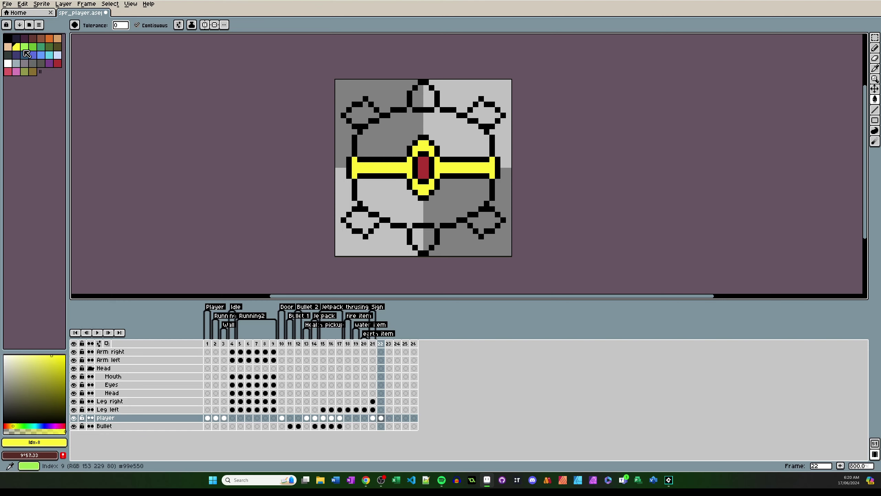
left_click(423, 131)
left_click(424, 203)
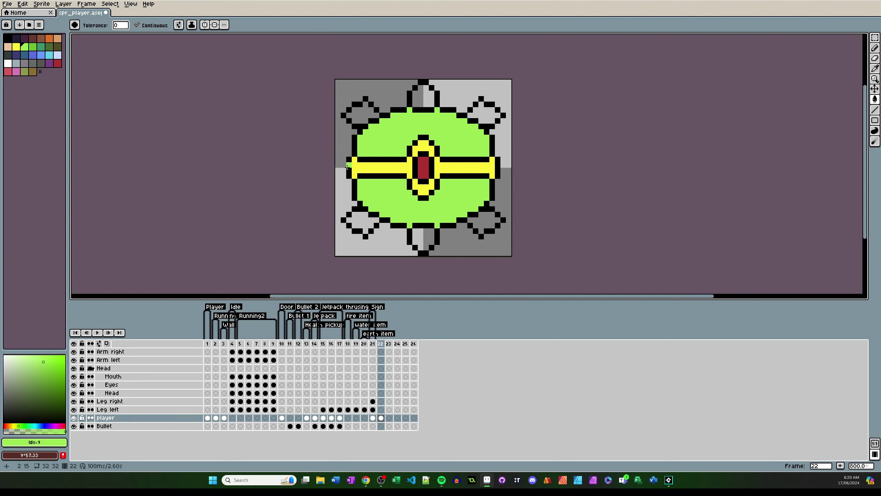
key("ctrl+z")
key("ctrl+z")
left_click(34, 58)
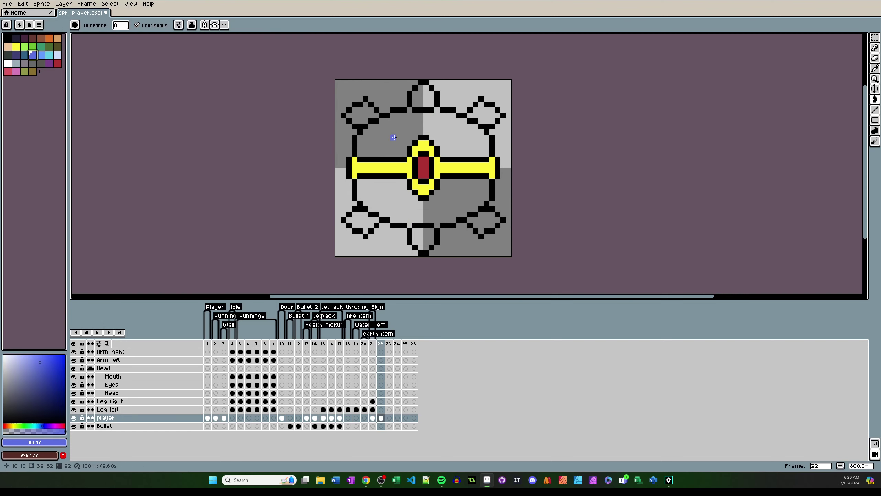
left_click(413, 134)
left_click(398, 193)
Fill the six spikes green, then sample the body's blue.
left_click(25, 50)
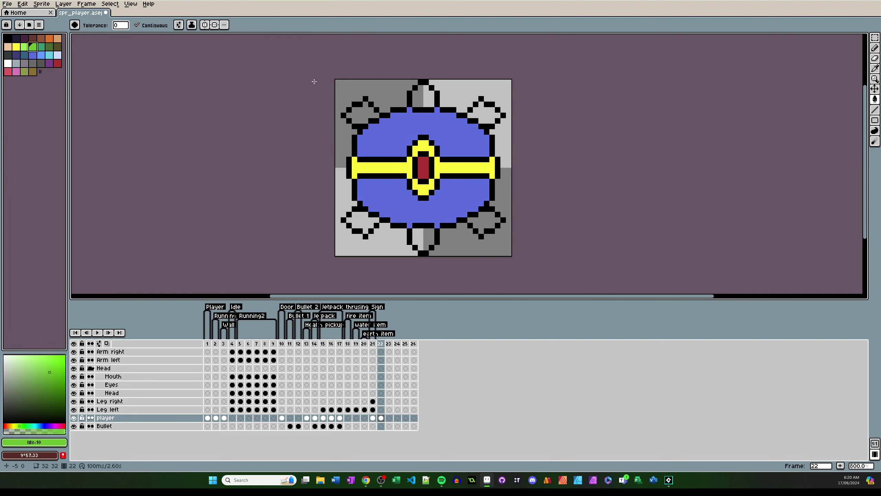
left_click(361, 112)
left_click(424, 96)
left_click(486, 112)
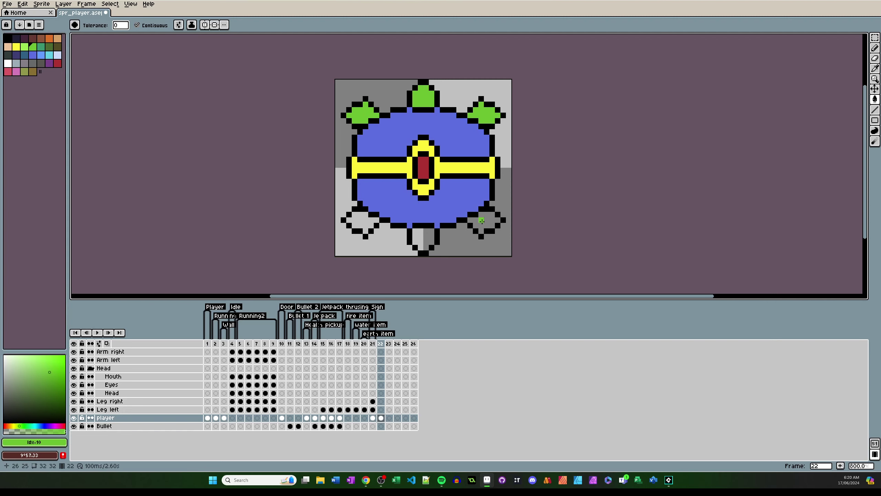
left_click(488, 222)
left_click(421, 237)
left_click(364, 226)
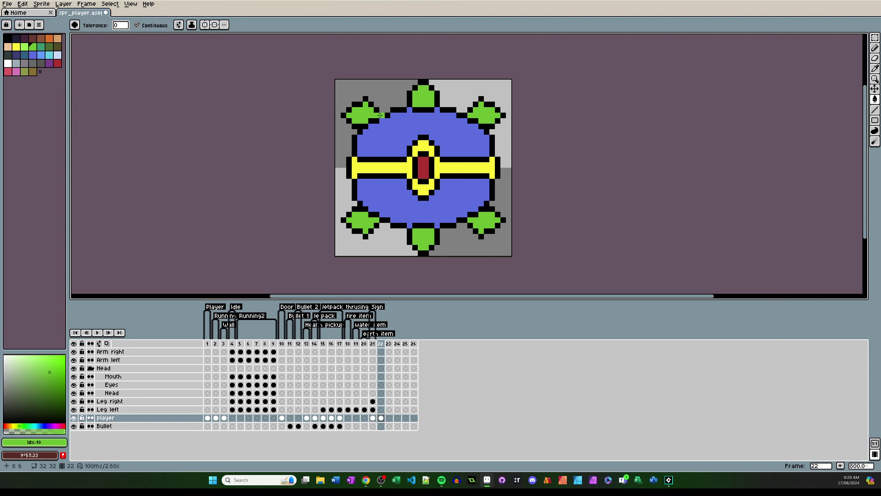
scroll(379, 105, "down", 1)
scroll(365, 124, "up", 1)
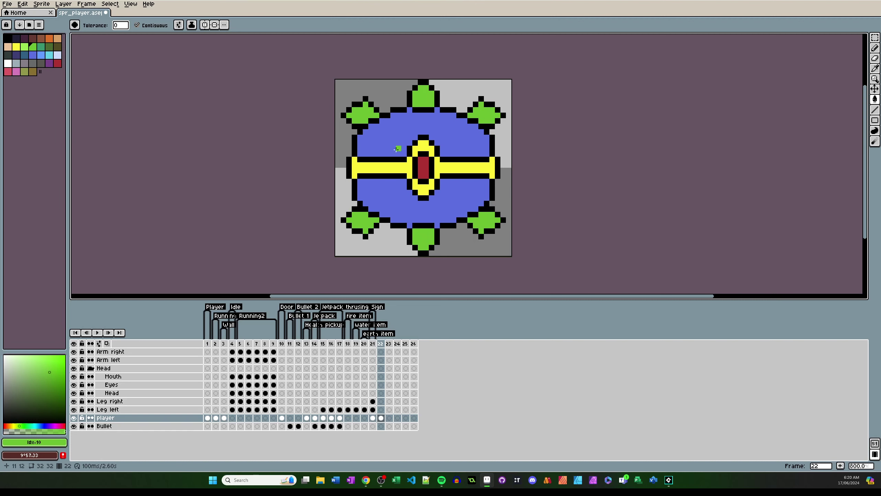
left_click(397, 149, "alt")
Pencil a lighter blue highlight rim along the inside of the body.
key("b")
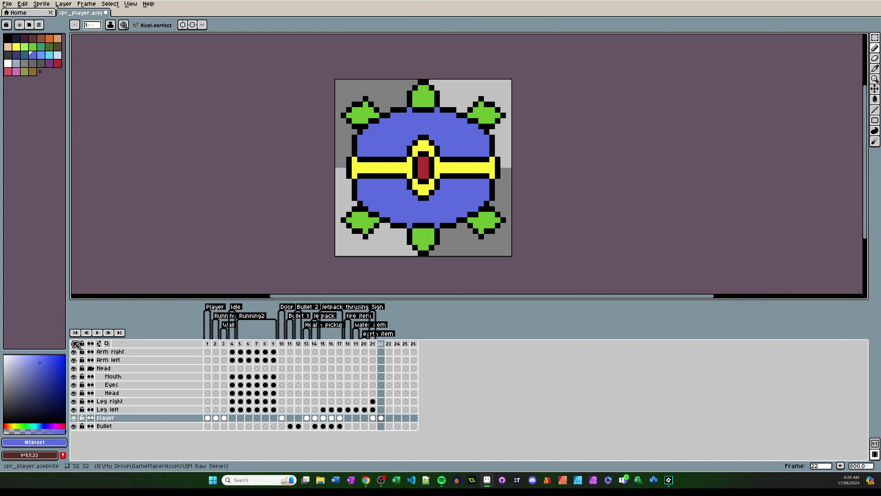
left_click(38, 354)
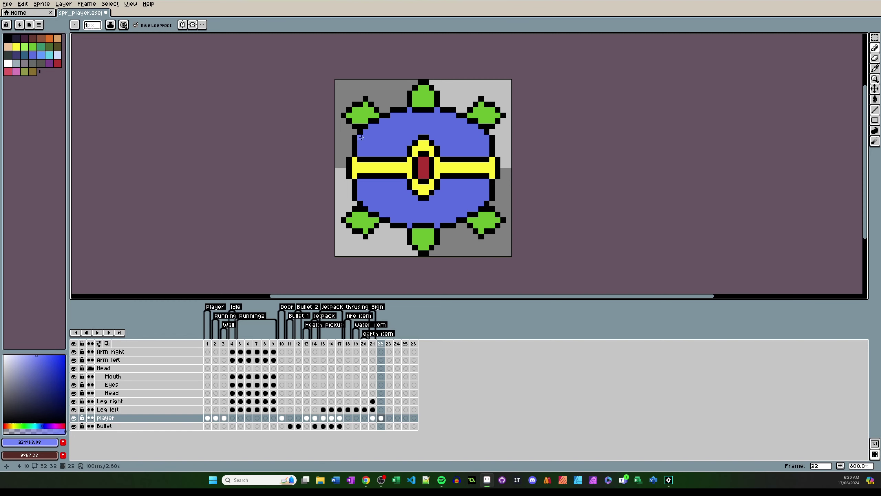
mouse_move(366, 131)
left_mouse_down()
mouse_move(392, 115)
mouse_move(444, 109)
mouse_move(479, 127)
left_mouse_up()
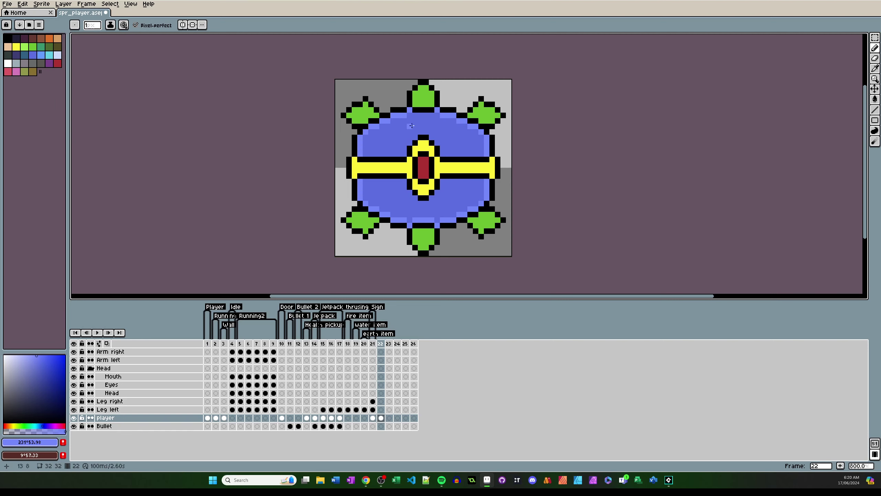
Try a pale yellow highlight stroke along the band, then undo it.
left_click(341, 114, "alt")
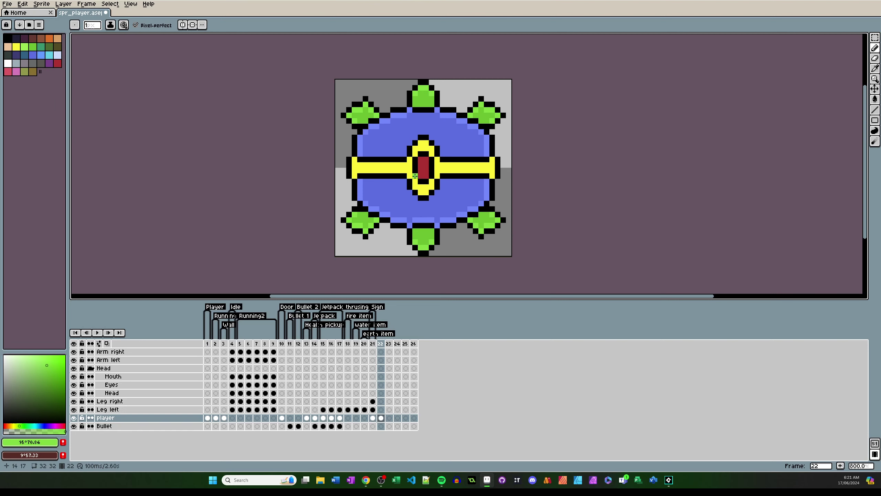
left_click(386, 166, "alt")
left_click(25, 356)
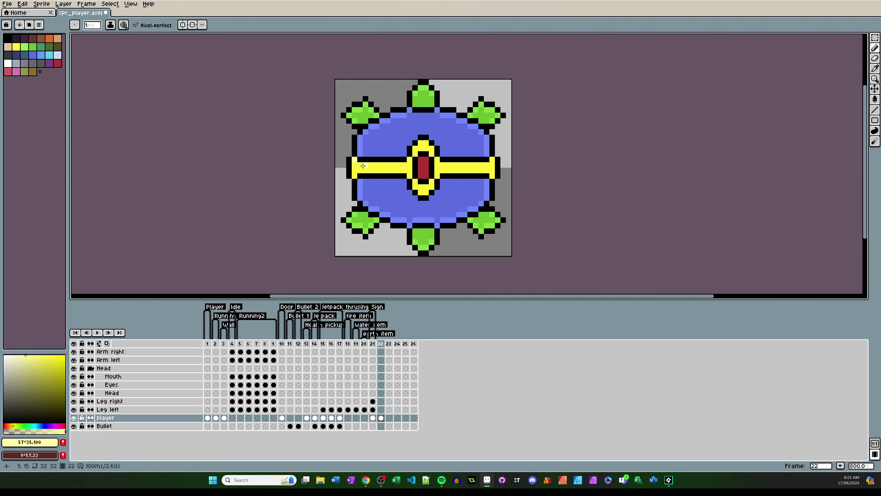
left_click_drag(361, 166, 407, 166)
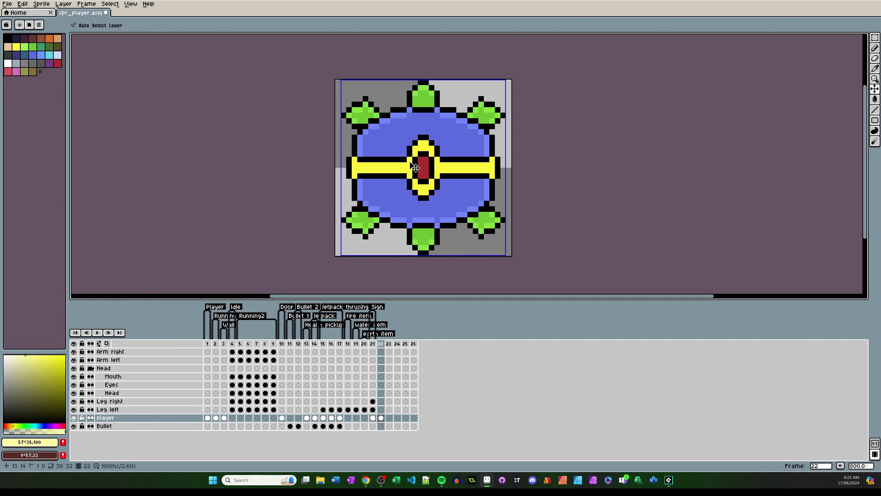
key("ctrl+z")
Pick the gem's red for shading and save spr_player.aseprite.
left_click(424, 165, "alt")
key("b")
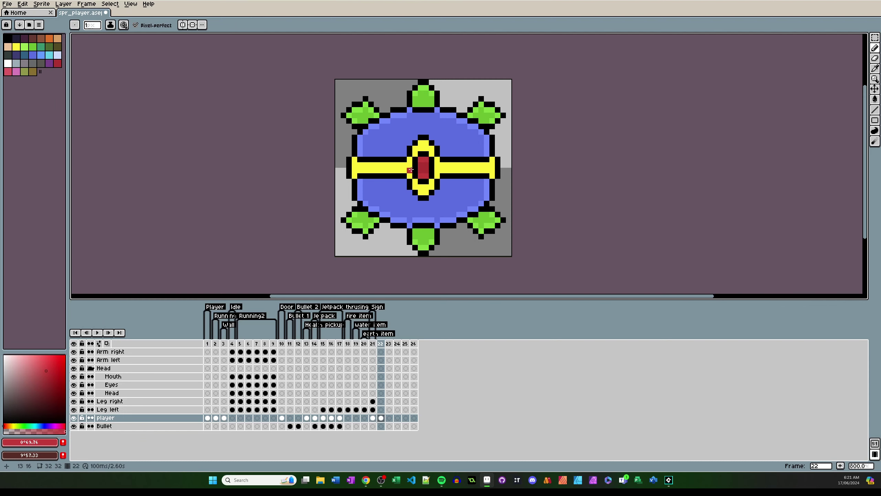
left_click_drag(371, 164, 383, 171)
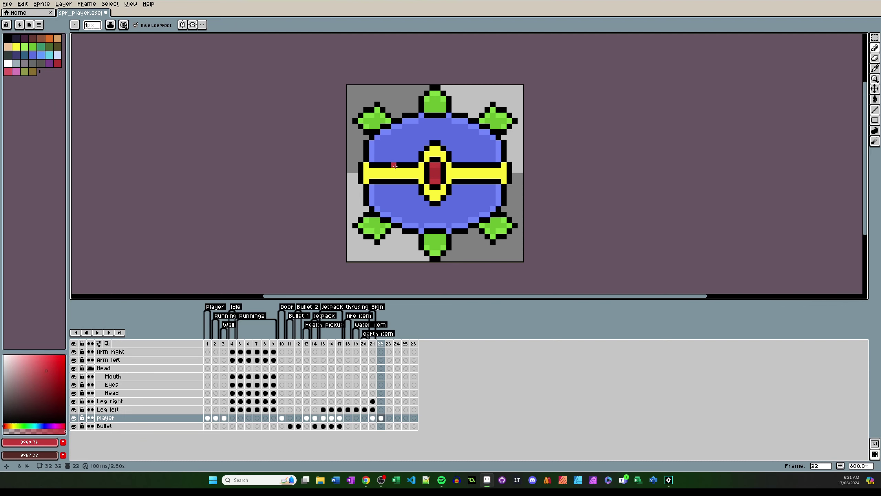
key("ctrl+s")
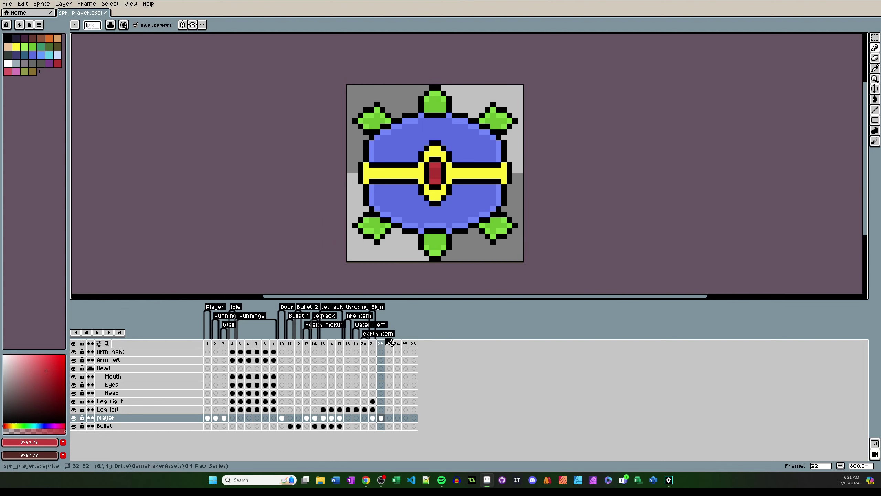
Tag frame 22 as 'Enemy Rotater'.
right_click(381, 343)
left_click(392, 377)
type("T")
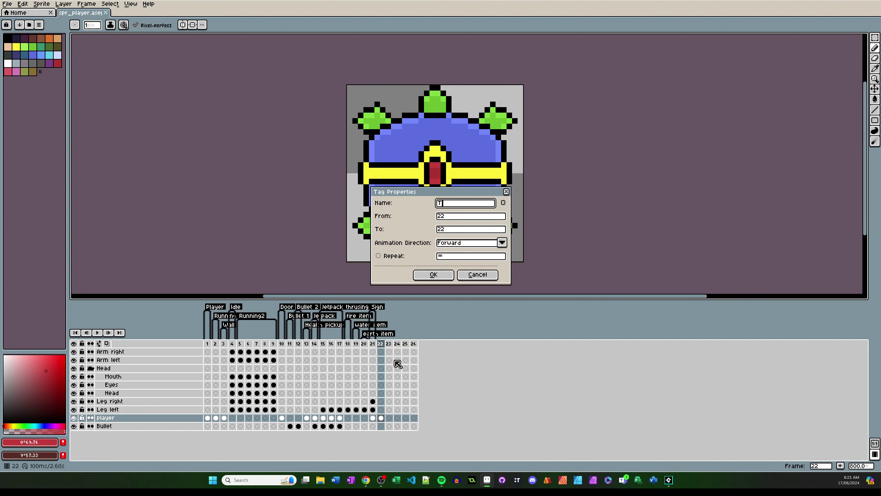
type("my Rotater")
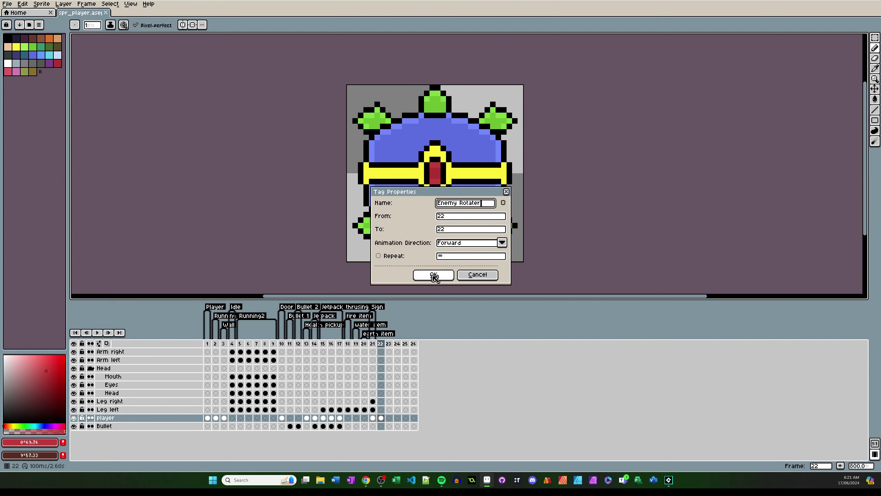
left_click(434, 276)
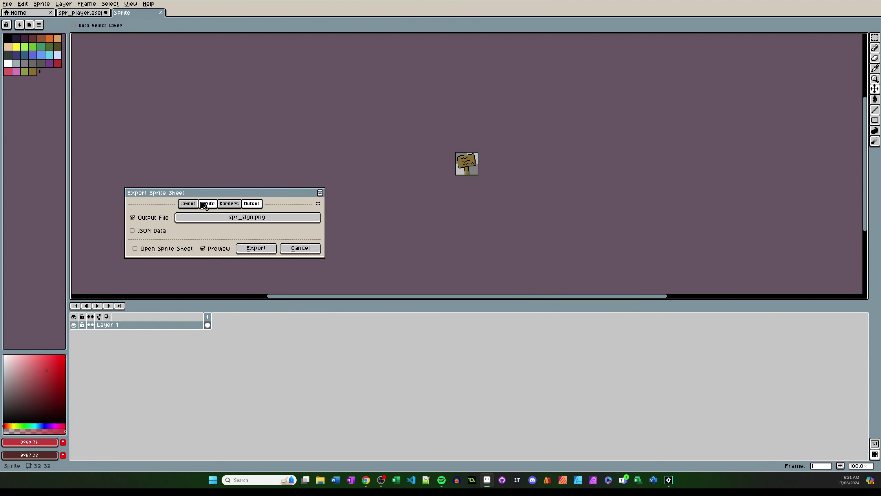
Export the Enemy Rotater tag as the sprite sheet spr_rotater.png.
left_click(207, 204)
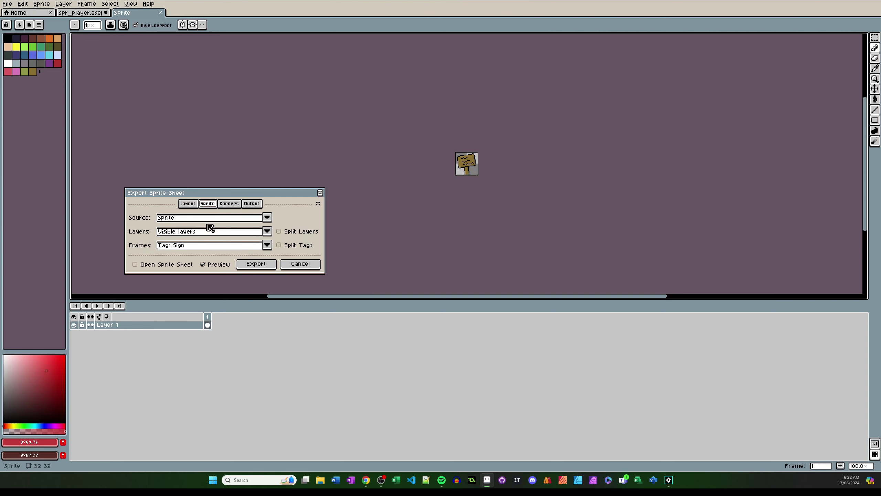
left_click(211, 247)
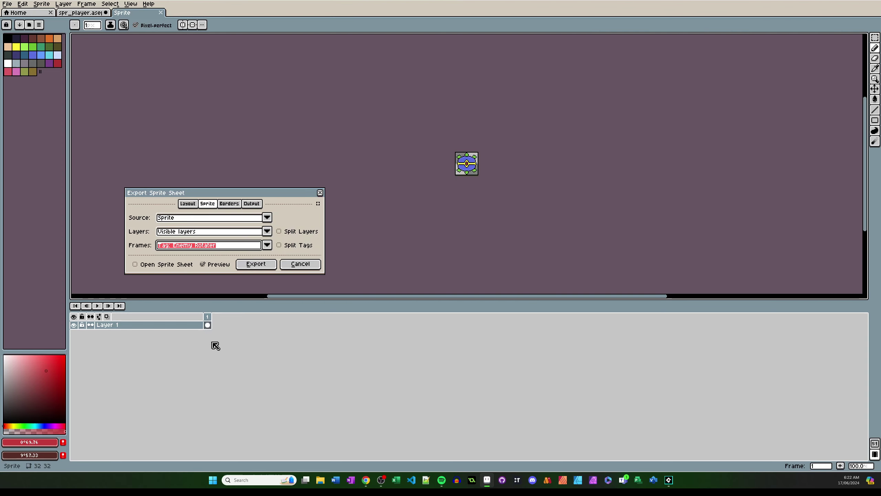
left_click(252, 204)
left_click(248, 218)
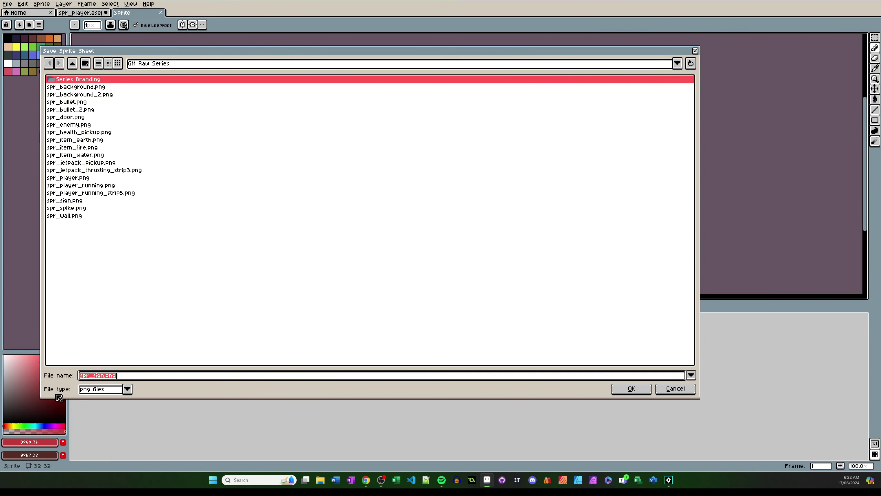
double_click(97, 376)
type("r")
type("otater")
left_click(631, 389)
left_click(255, 248)
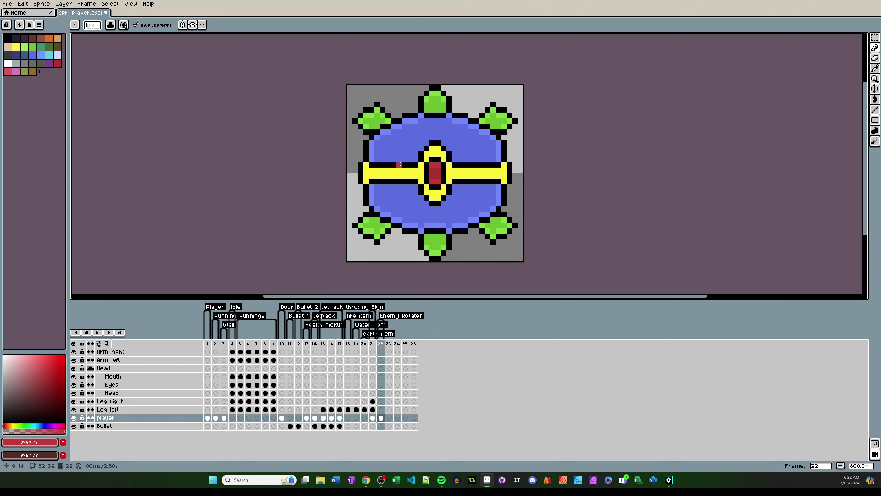
In GameMaker, expand Sprites > Enemies and select spr_enemy.
left_click(669, 481)
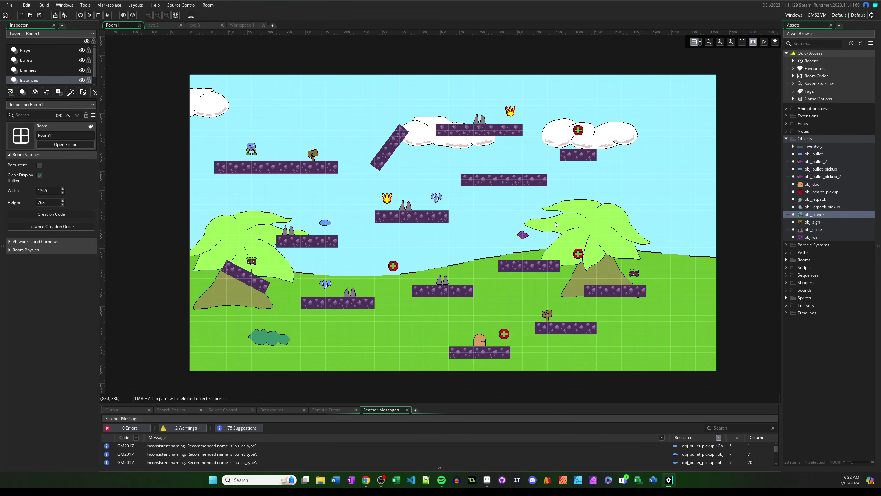
left_click(805, 298)
left_click(811, 305)
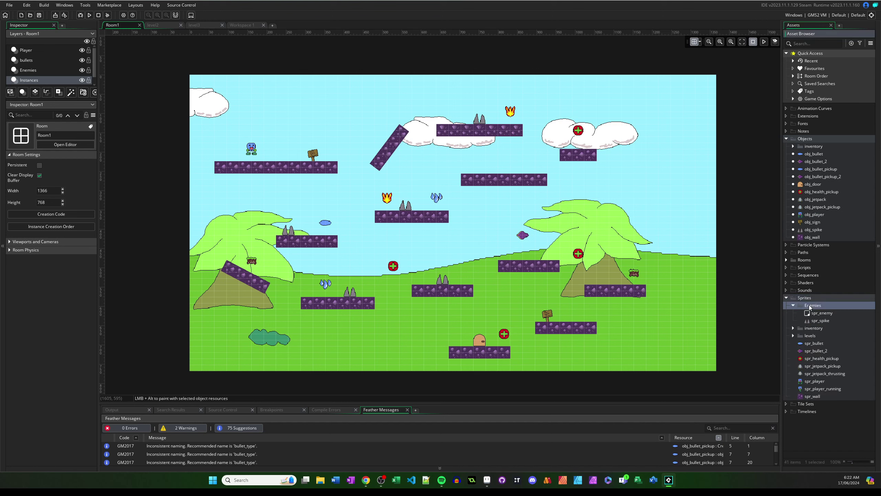
left_click(822, 314)
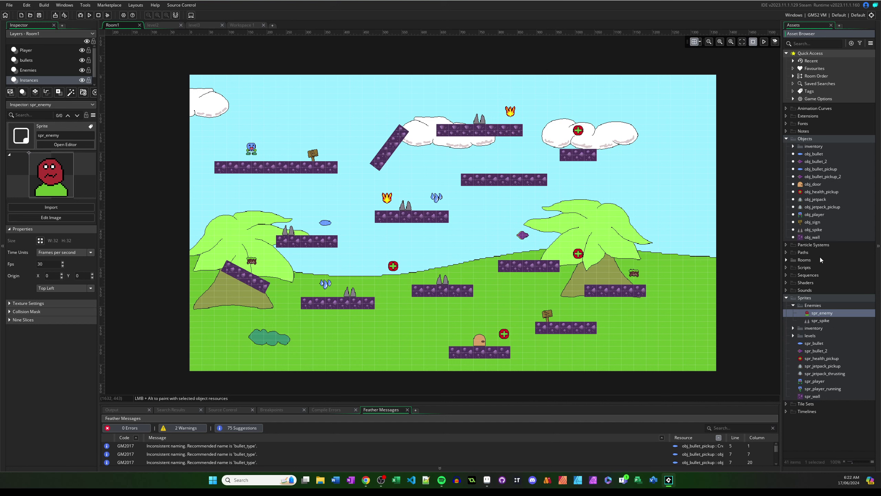
Open spr_enemy in the sprite editor and import spr_rotater.png as its image.
double_click(821, 313)
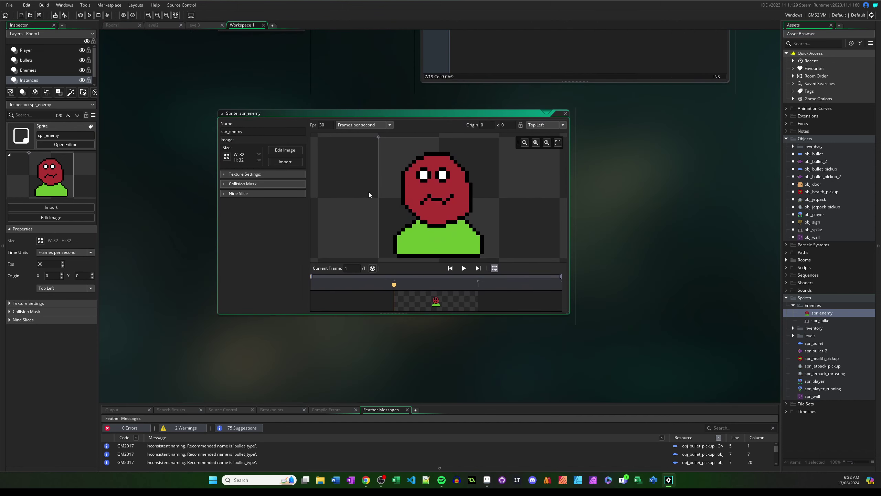
left_click(278, 162)
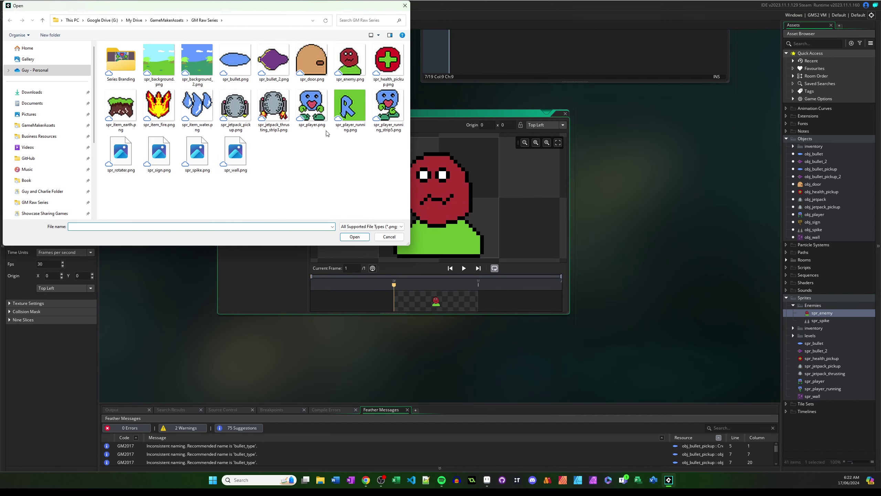
double_click(121, 153)
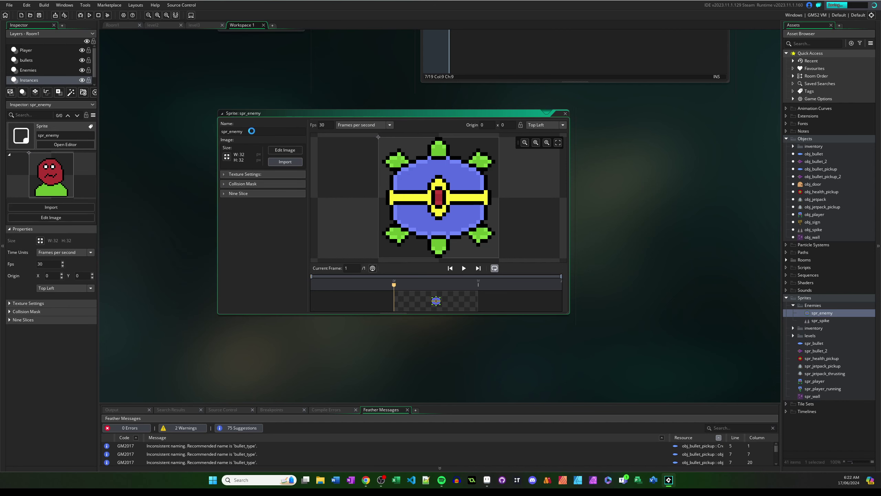
Rename the sprite to spr_rotater, then move obj_spike into a new Objects > Enemies group.
left_click_drag(244, 131, 232, 132)
type("rotater")
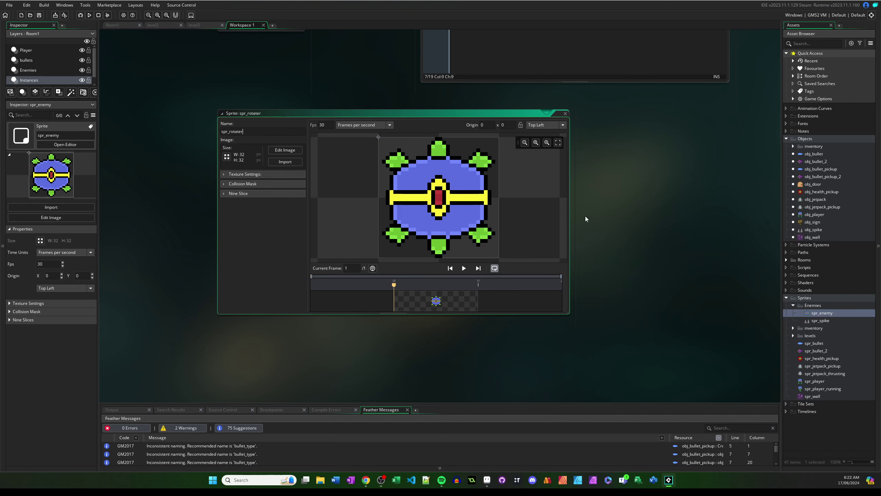
right_click(804, 139)
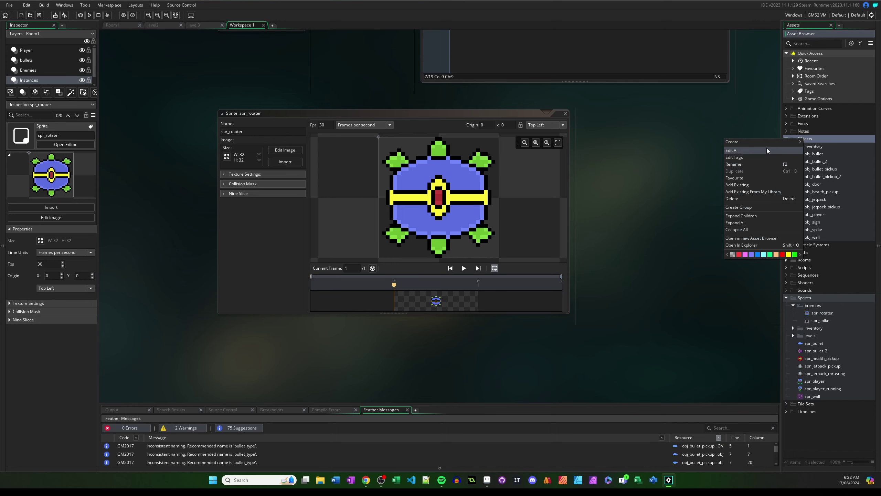
left_click(753, 209)
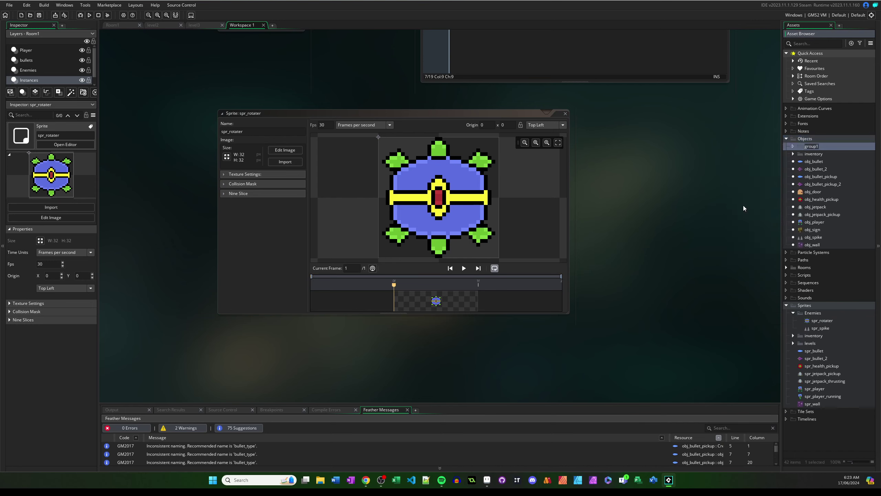
type("Enemies")
left_click(816, 238)
left_click_drag(817, 240, 818, 150)
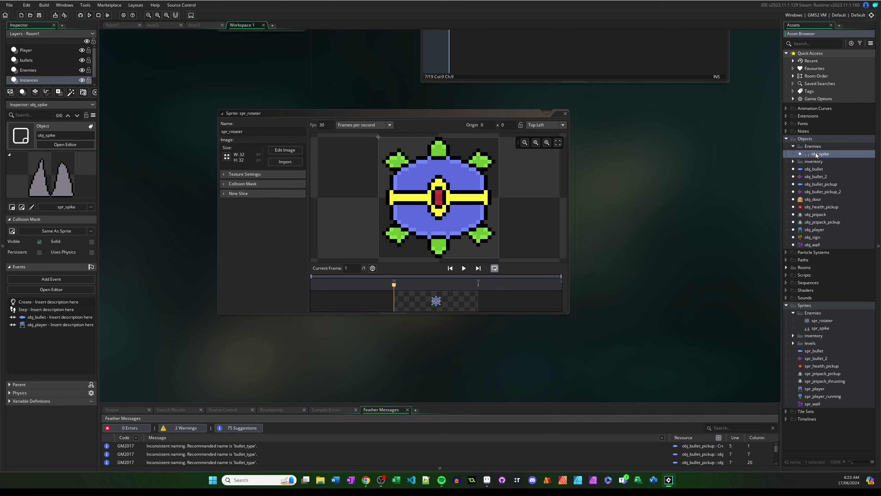
Open obj_spike and view its Create and Step event code.
double_click(816, 154)
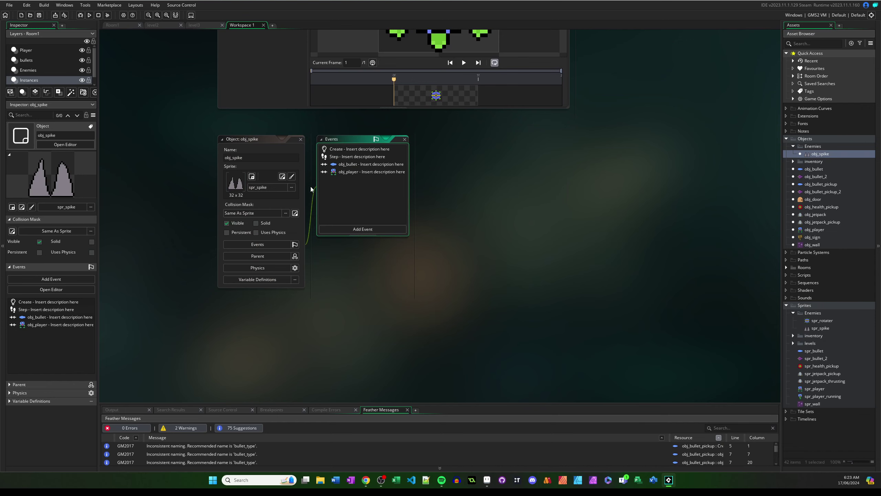
double_click(351, 149)
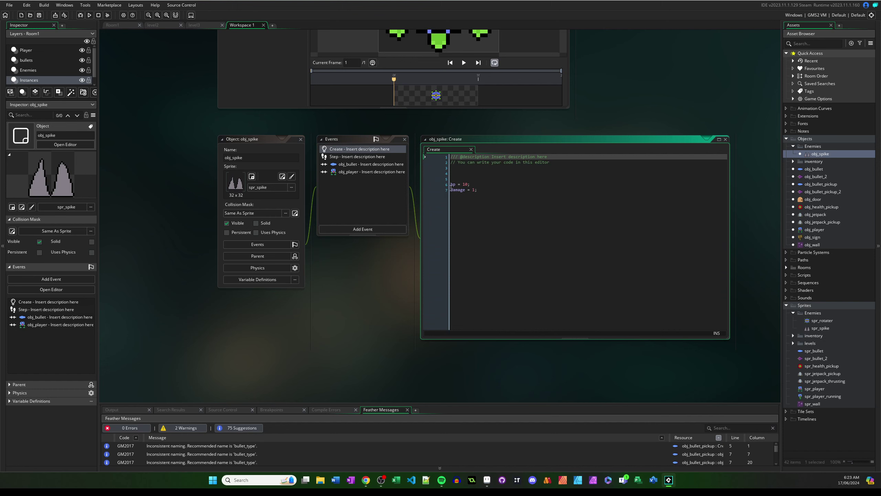
left_click(487, 187)
double_click(351, 158)
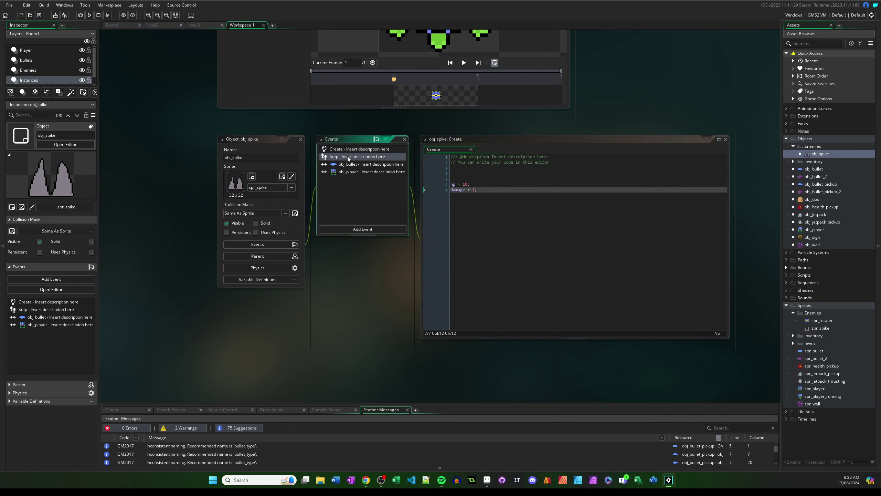
left_click(458, 174)
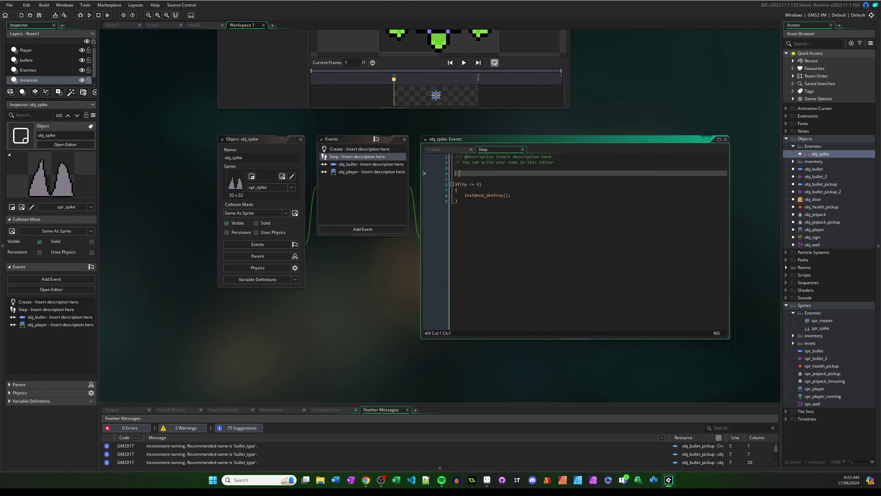
View obj_spike's obj_bullet and obj_player collision event code.
left_click(482, 201)
left_click(337, 166)
double_click(358, 164)
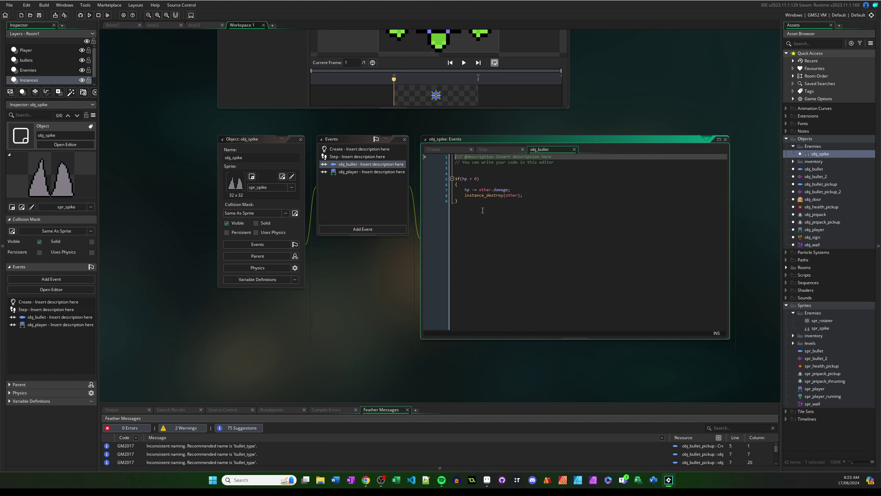
double_click(366, 172)
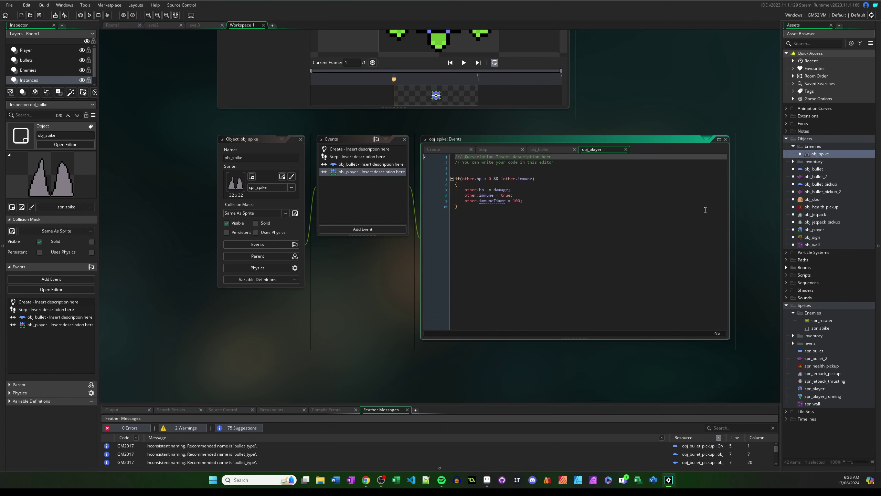
Create a new object named obj_rotater in the Enemies group.
right_click(811, 146)
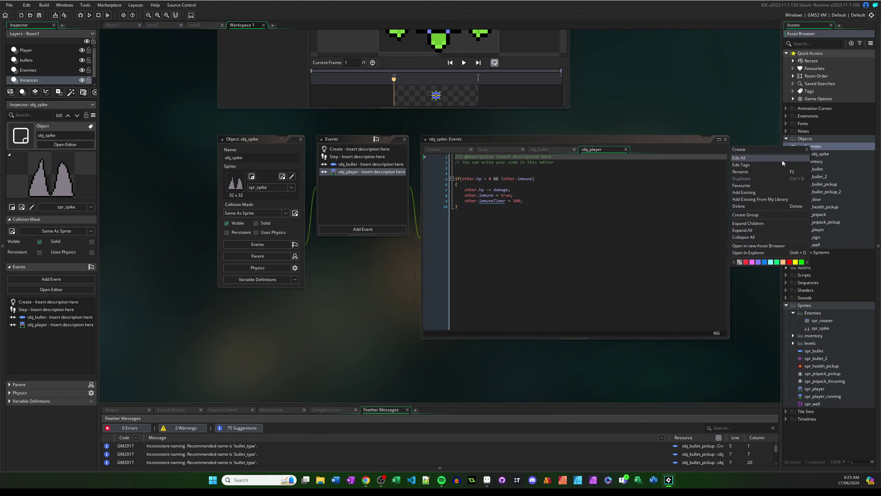
mouse_move(739, 149)
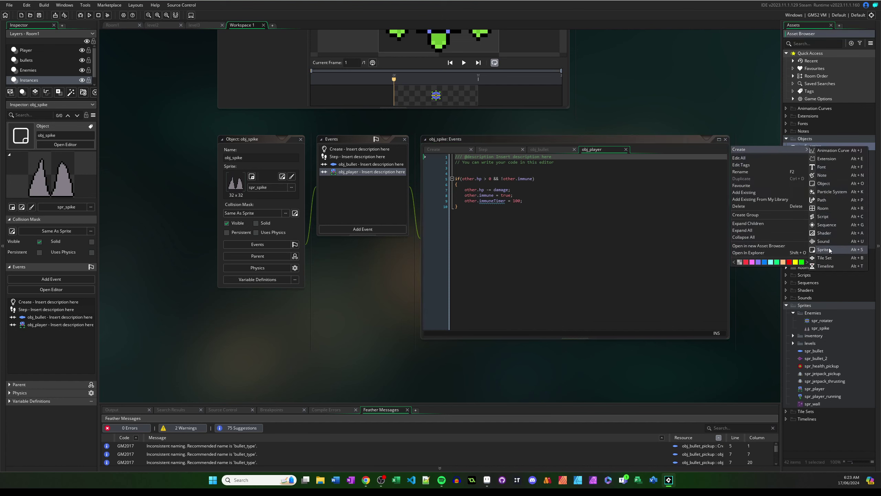
left_click(827, 183)
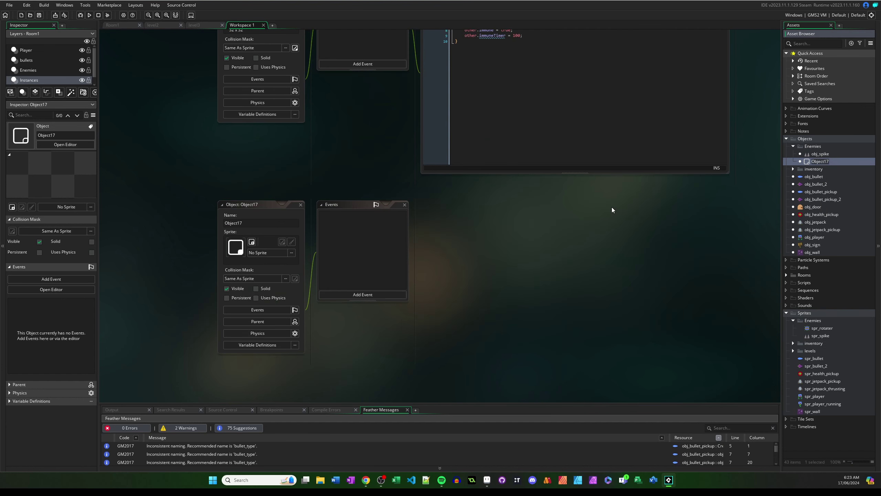
type("obj")
type("_rotater")
key("Return")
Assign obj_rotater the spr_rotater sprite from the Enemies sprite folder.
left_click(264, 253)
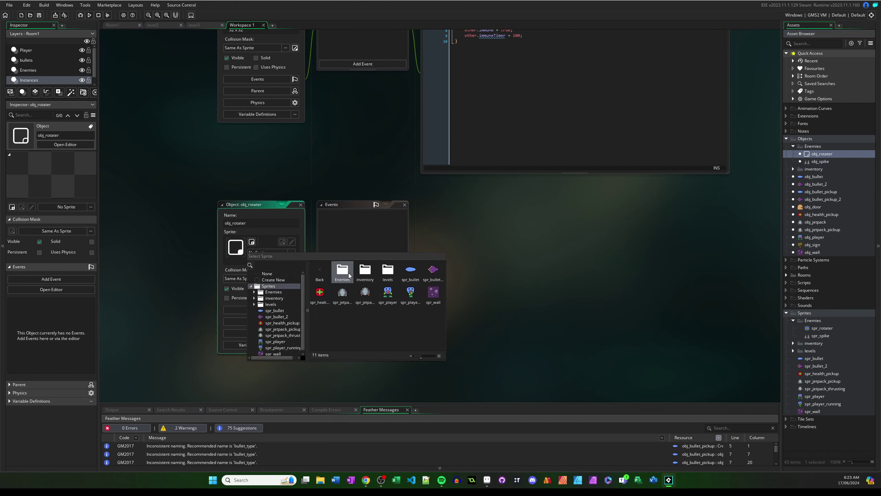
double_click(343, 270)
left_click(341, 271)
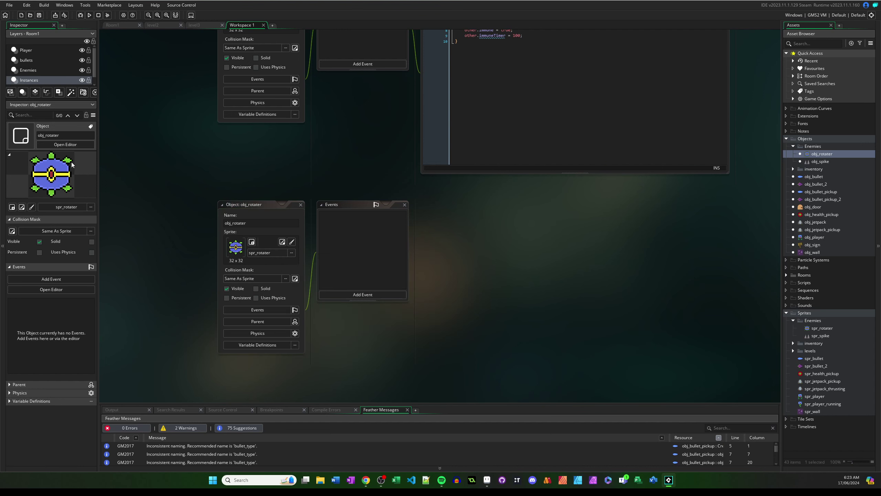
left_click(336, 233)
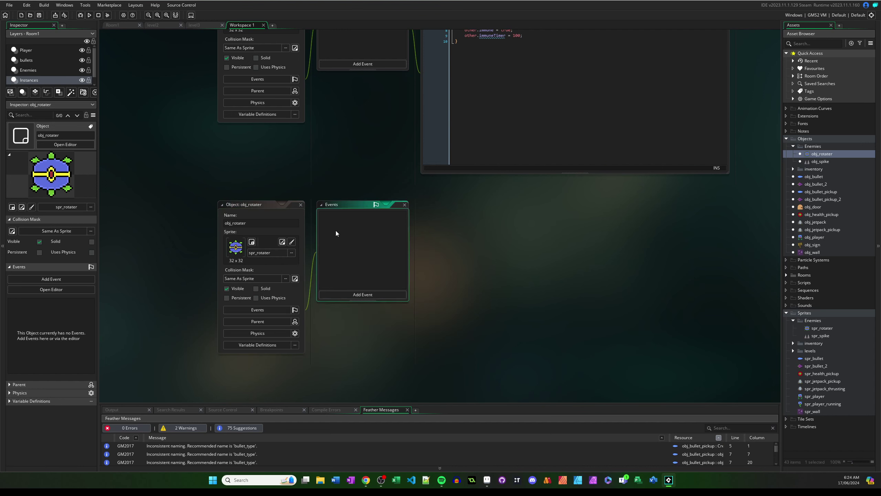
Set obj_spike as the parent of obj_rotater.
left_click(270, 322)
left_click(362, 333)
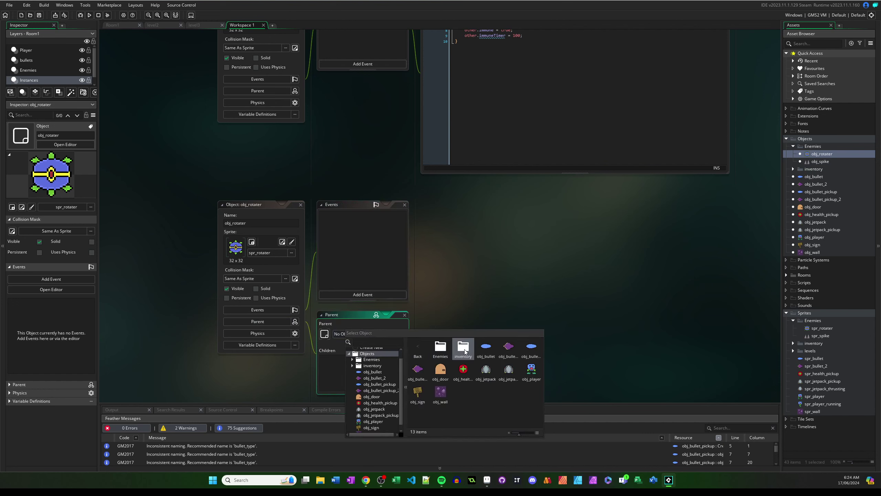
left_click(441, 348)
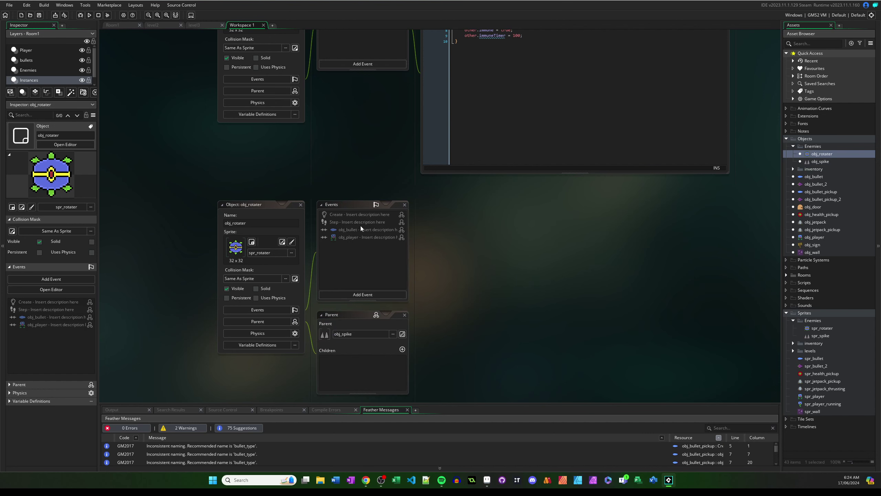
Inherit the Create event and add hp = 20 and damage = 5 below event_inherited().
right_click(348, 214)
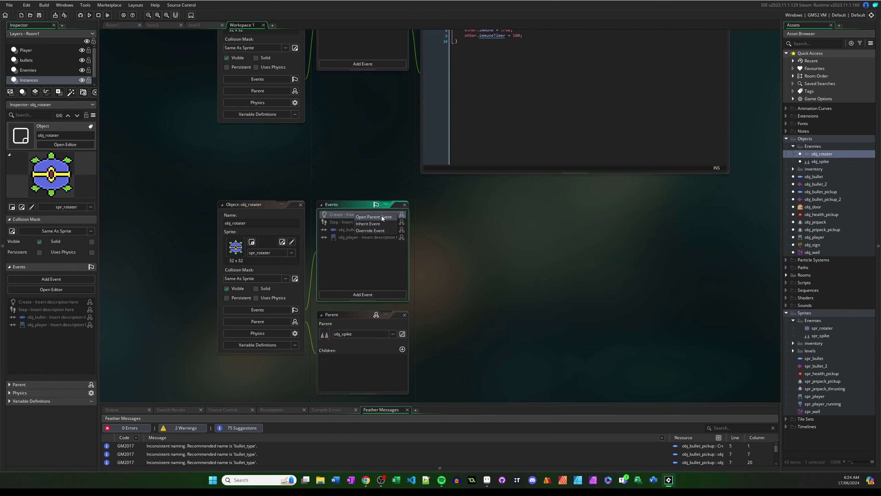
left_click(388, 223)
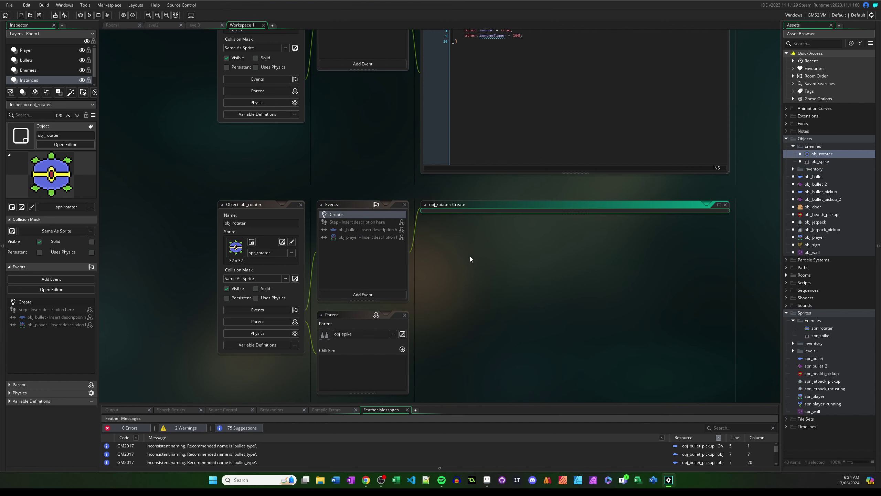
scroll(370, 164, "up", 5)
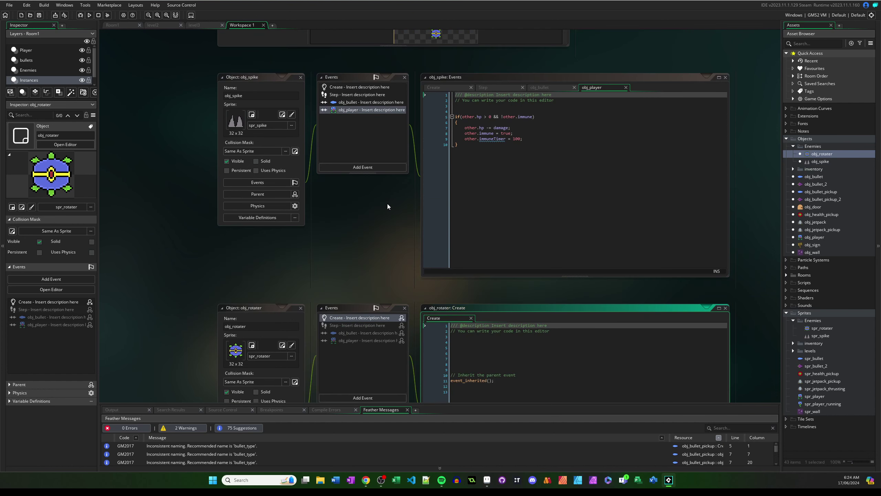
left_click(338, 112)
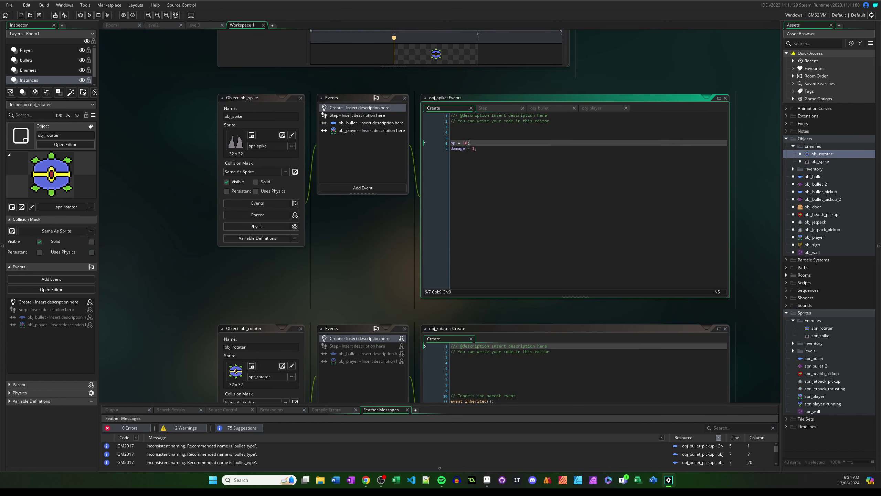
scroll(475, 207, "down", 5)
left_click(504, 326)
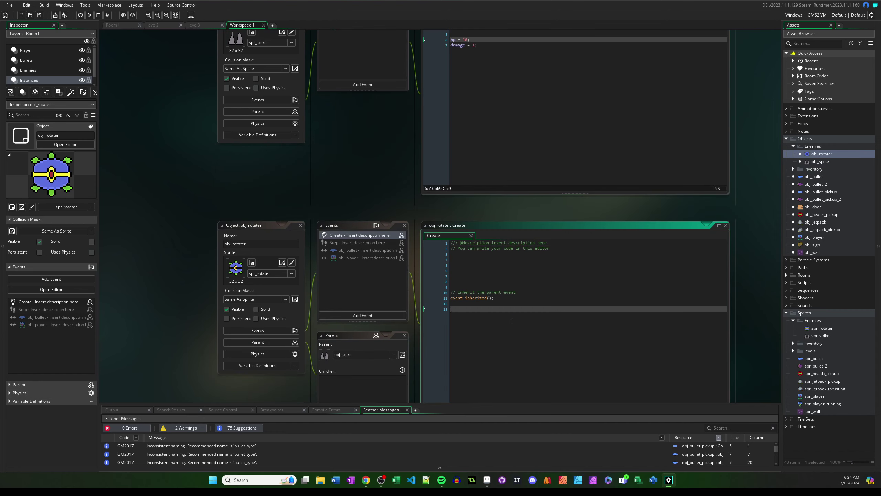
type("hp = 20")
type(";")
key("Return")
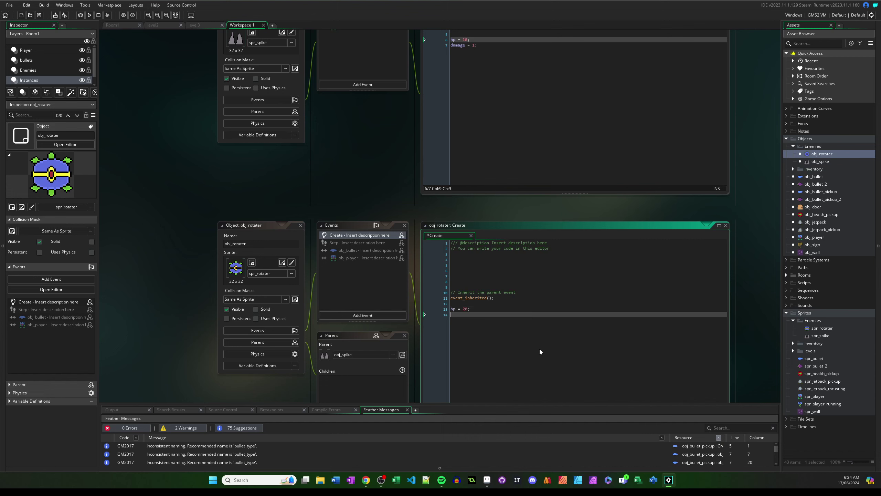
type("damage = 5;")
right_click(478, 305)
left_click(468, 288)
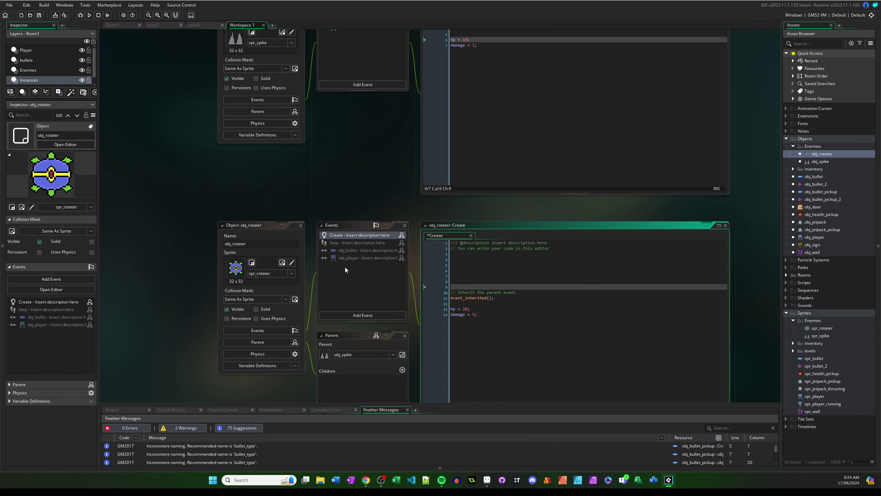
Inherit the Step event into obj_rotater and clear the blank lines around event_inherited().
double_click(344, 242)
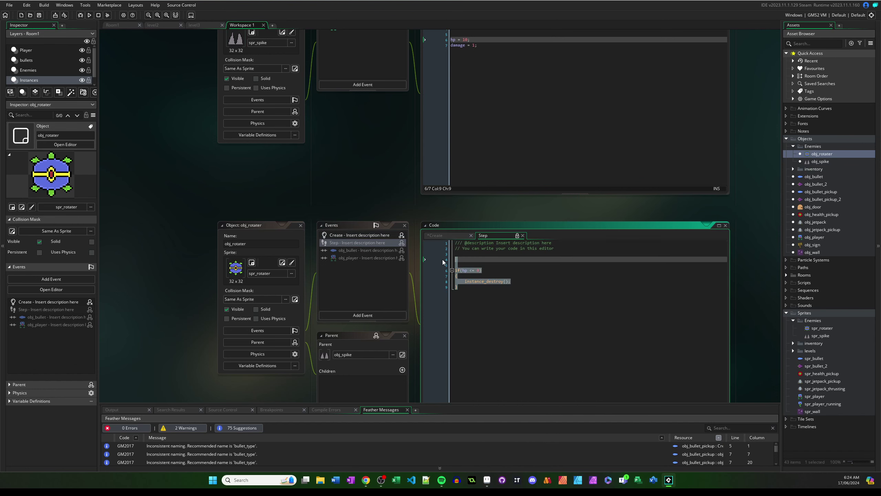
key("Down")
key("Down")
key("Down")
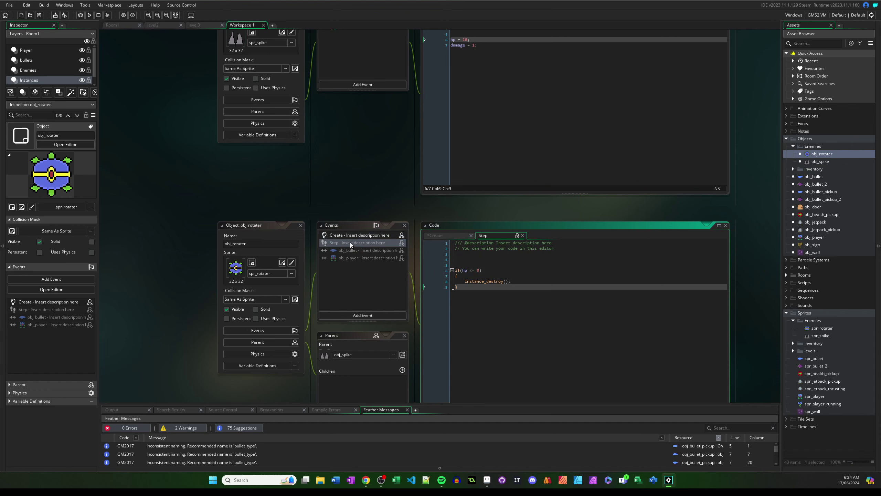
right_click(372, 246)
left_click(385, 255)
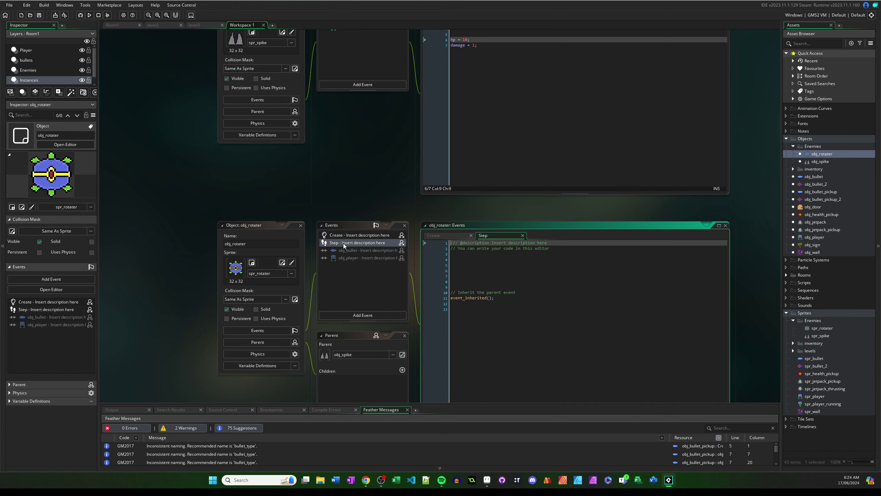
left_click(493, 276)
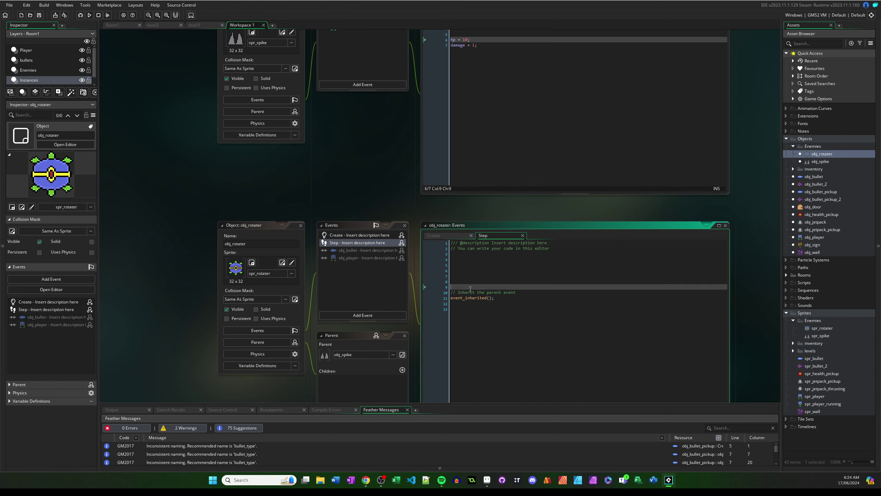
key("BackSpace")
key("BackSpace")
key("BackSpace")
key("BackSpace")
key("BackSpace")
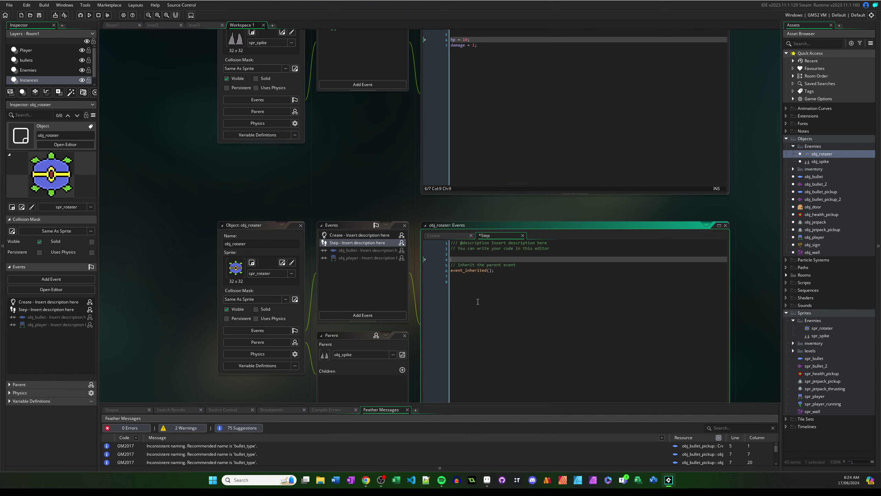
left_click(478, 301)
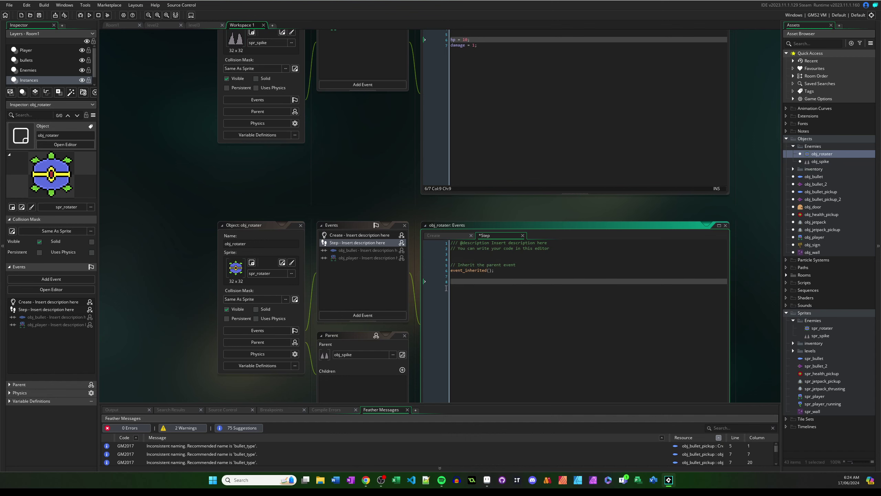
scroll(349, 181, "down", 2)
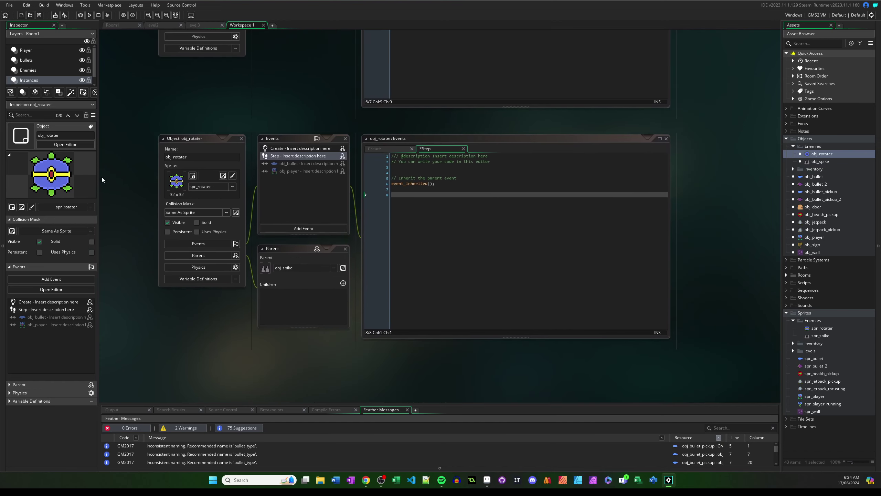
Wrap obj_player in an existence check and open an indented code block.
left_click_drag(193, 228, 102, 177)
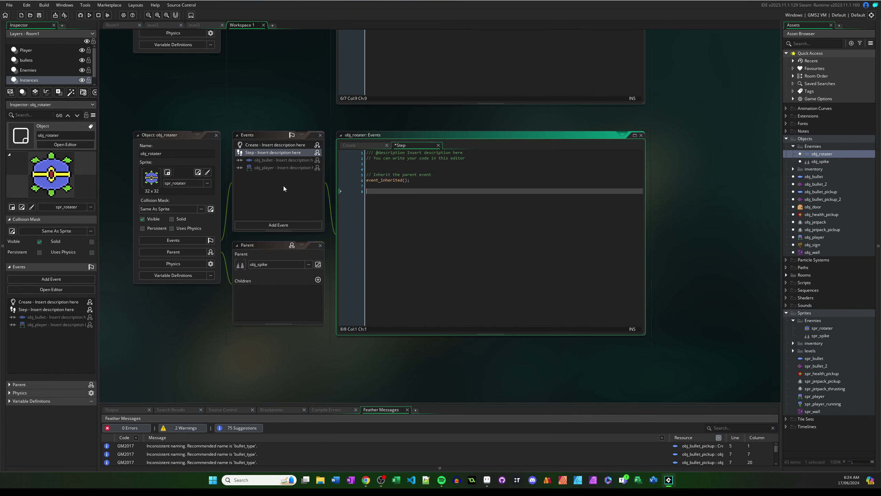
left_click_drag(284, 186, 339, 190)
type("if")
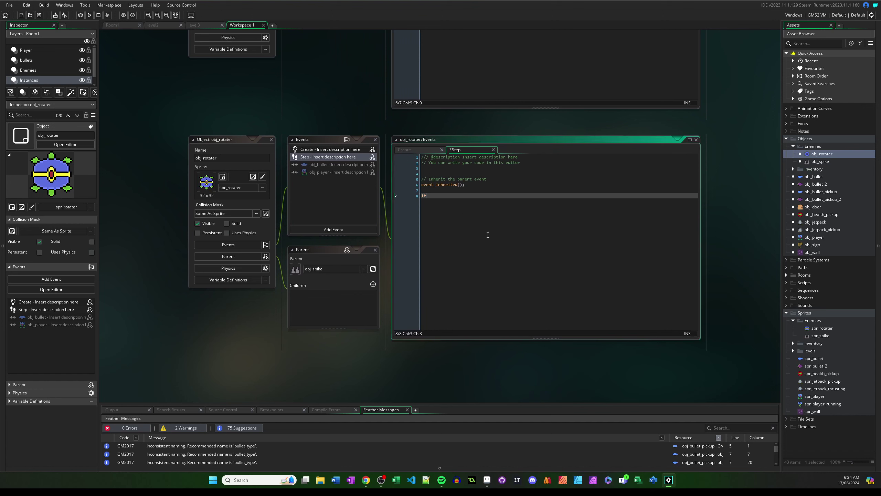
type("(obj_pla")
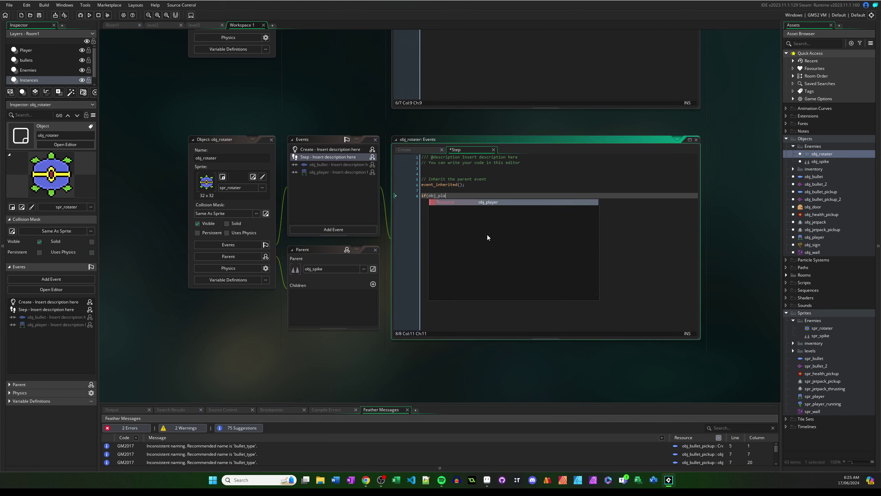
type("yer")
key("ctrl+Left")
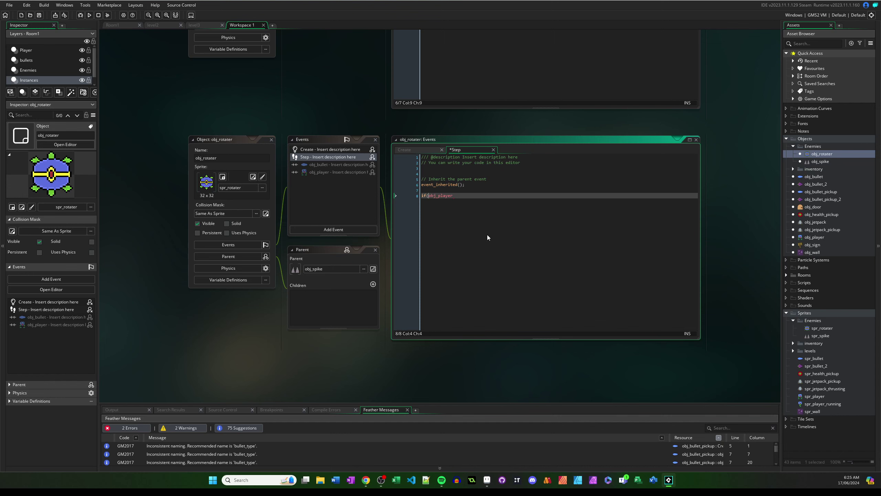
type("instance_exists(obj_player")
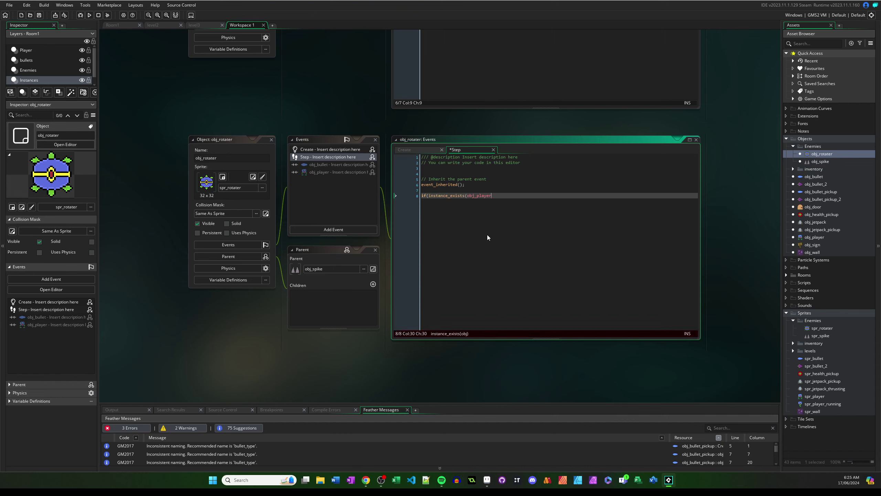
type("))")
key("Return")
type("{")
key("Return")
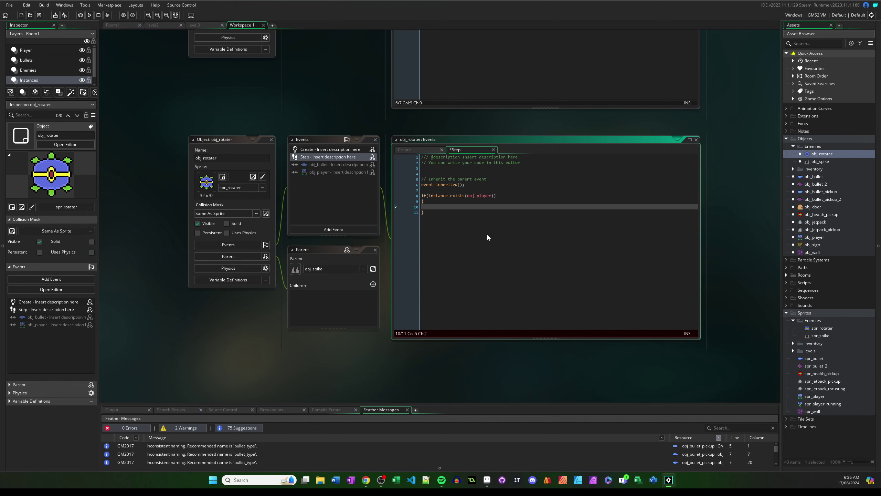
type("x")
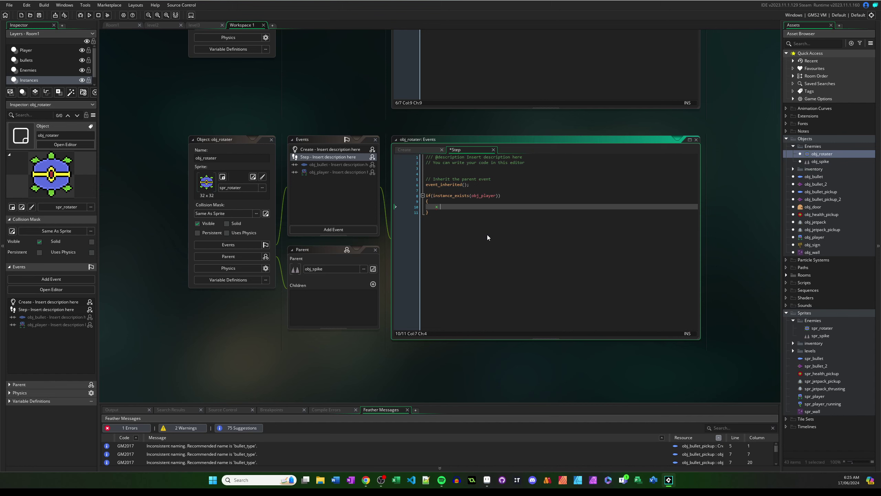
key("BackSpace")
type("image_")
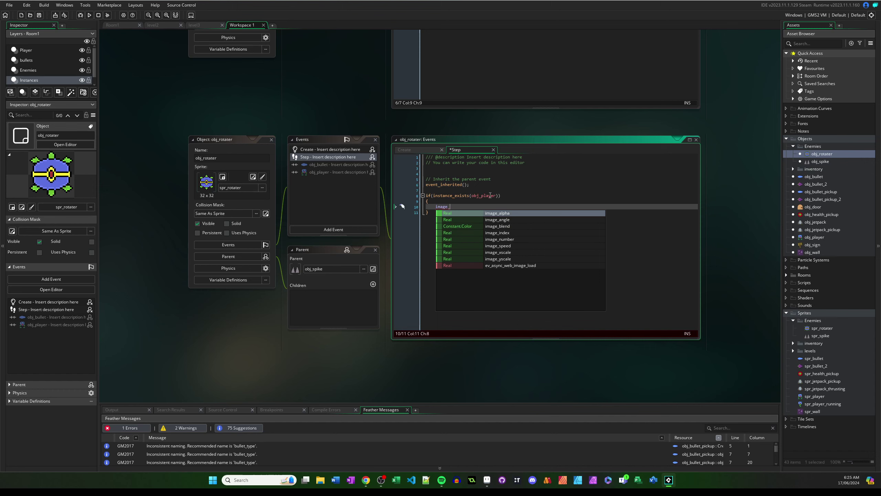
Write image_angle = point_distance() inside the block, accepting point_distance from autocomplete.
left_click(454, 206)
double_click(441, 206)
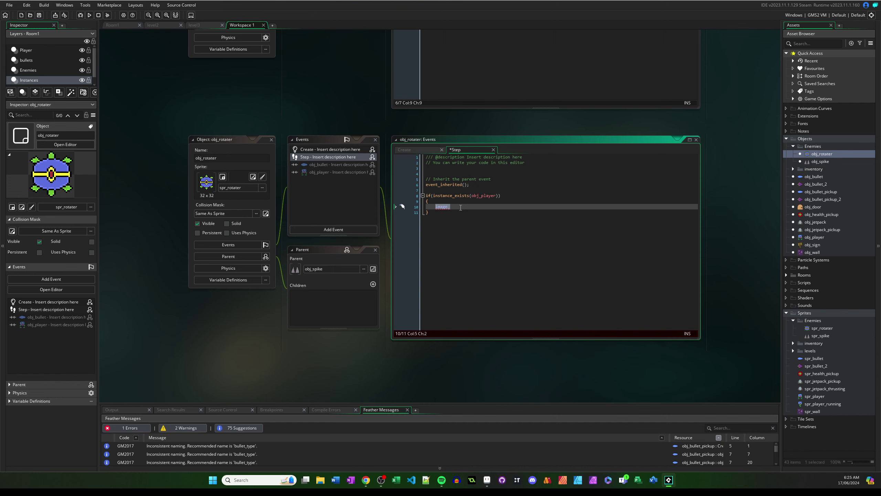
key("BackSpace")
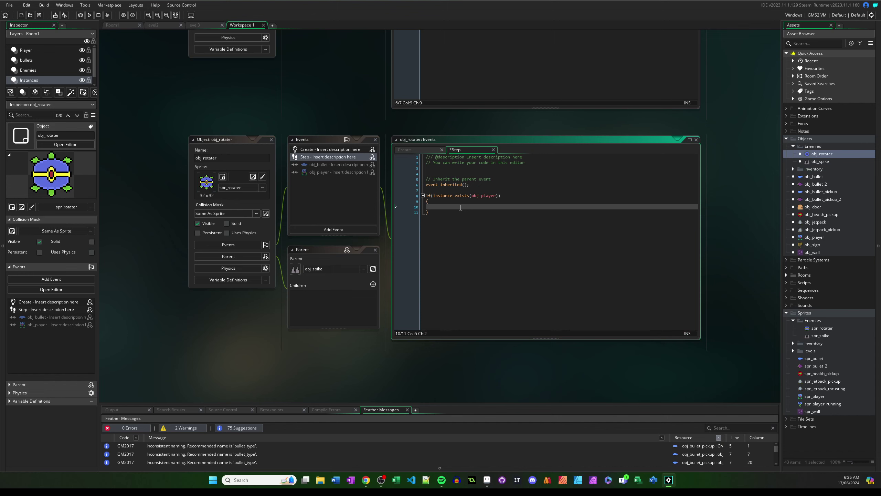
type("image_")
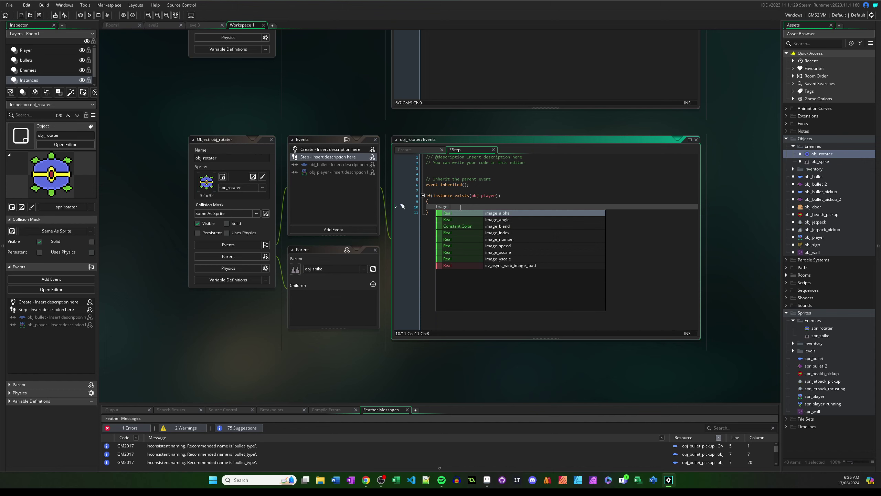
type("angle =")
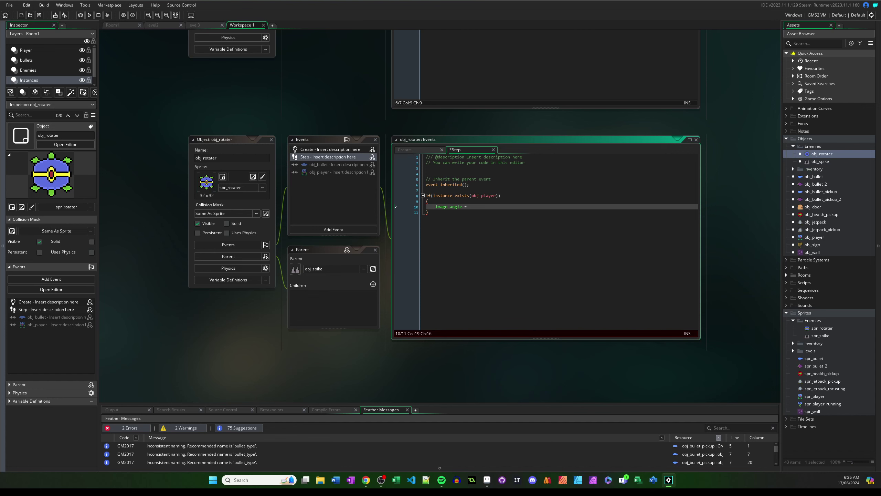
scroll(441, 358, "down", 1)
left_click(486, 182)
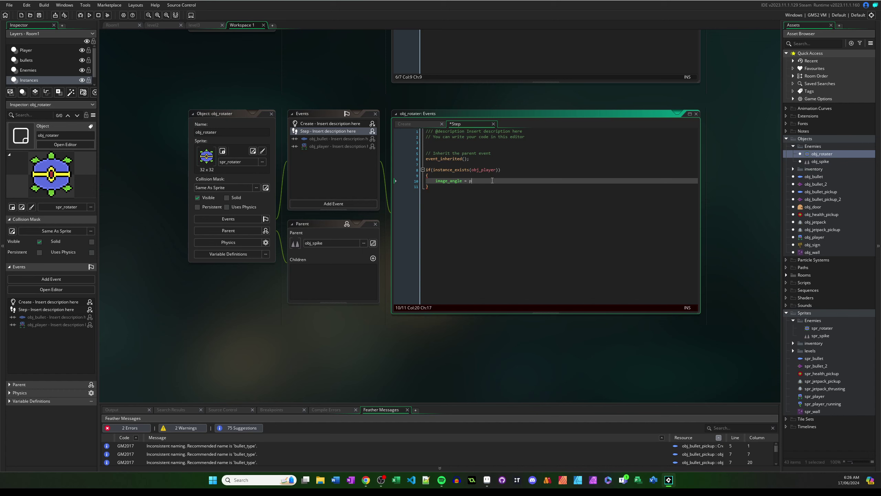
type("point_dist")
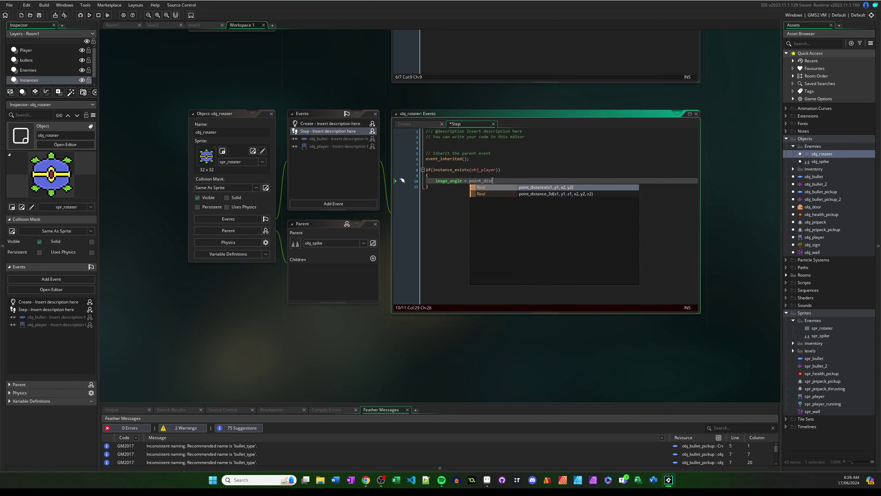
key("Return")
type("(")
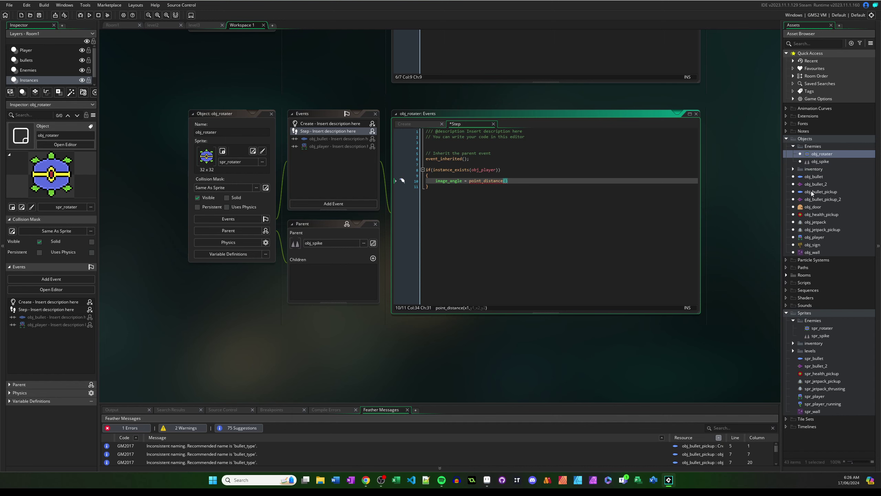
Open obj_player's Step code and select its direction = point_direction() and image_angle = direction lines.
double_click(813, 238)
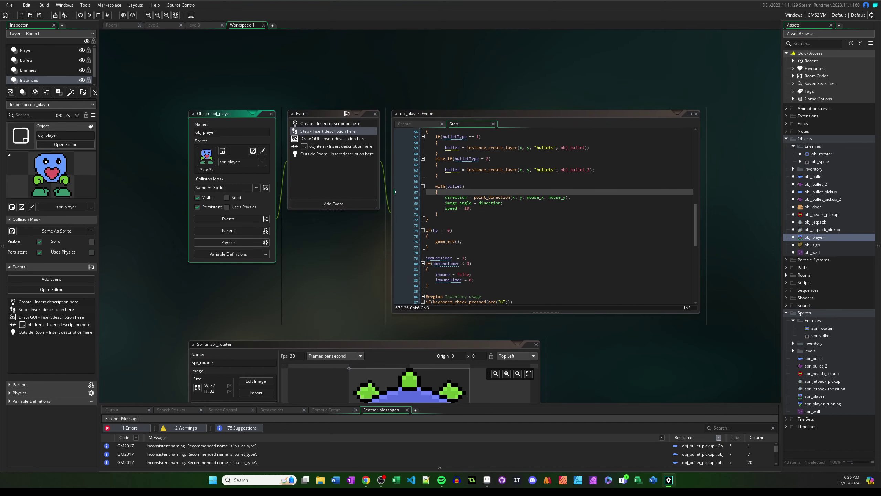
scroll(523, 205, "up", 2)
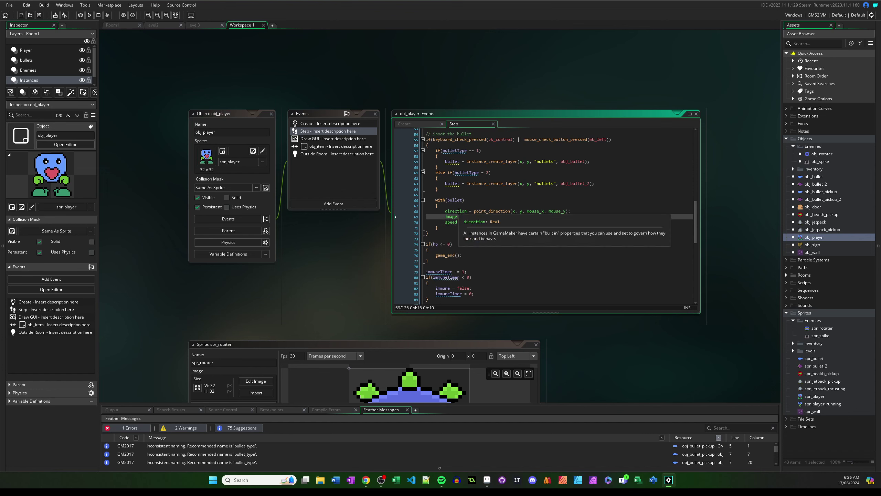
double_click(456, 211)
left_click(498, 211)
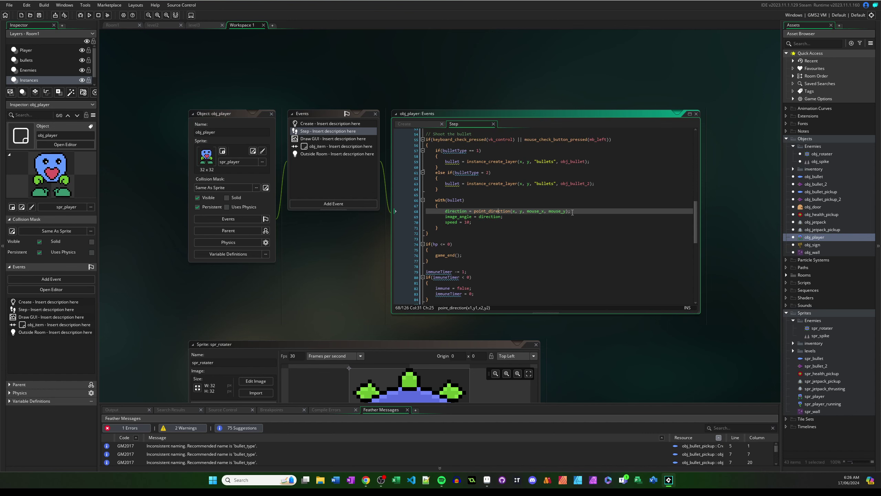
left_click(526, 211)
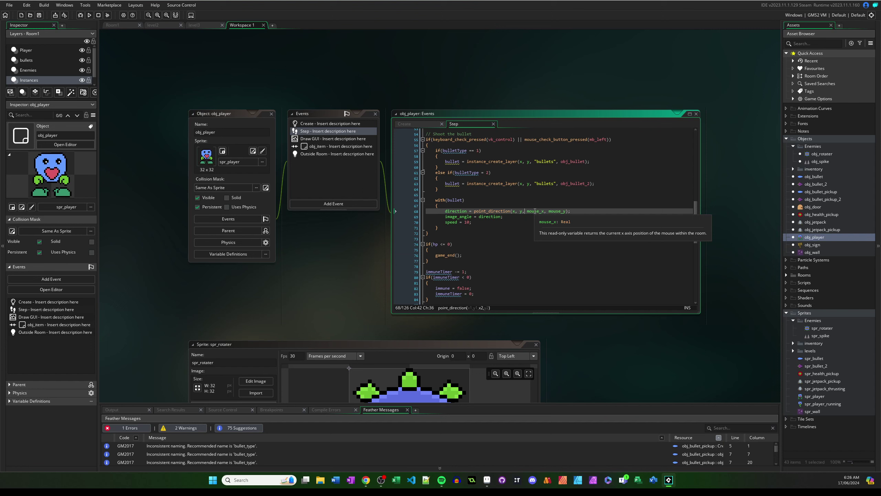
left_click(473, 210)
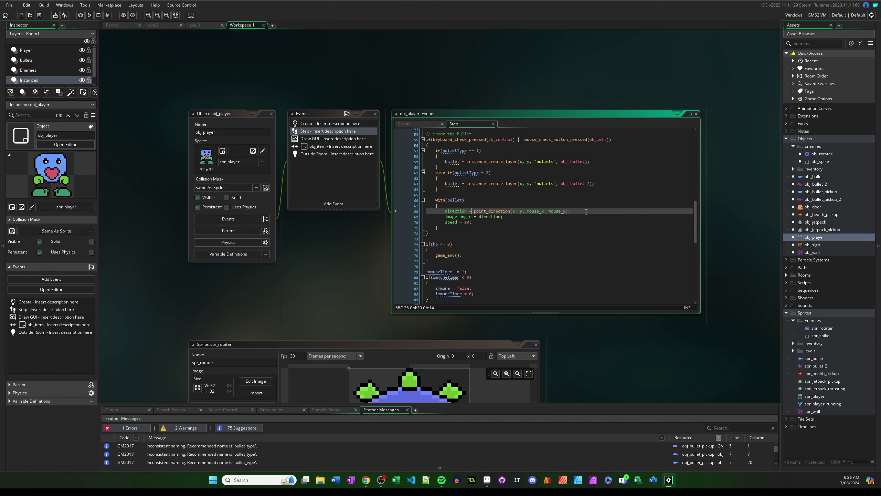
left_click_drag(572, 210, 446, 211)
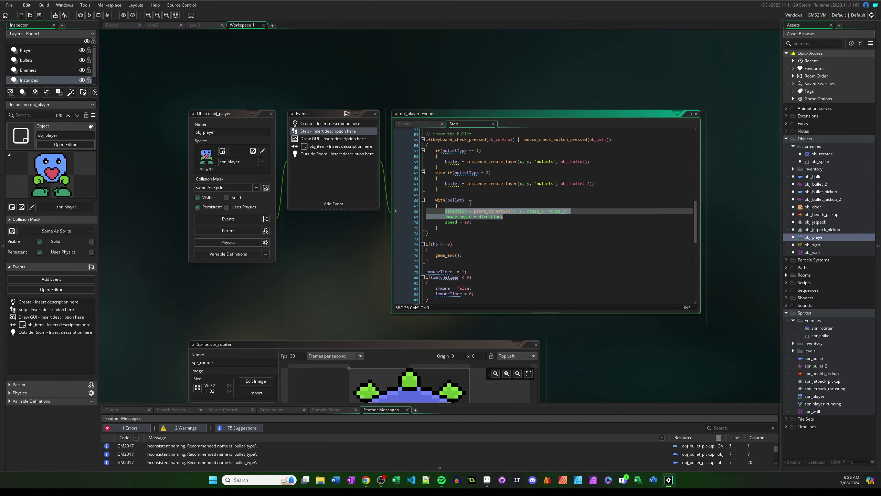
Paste the aiming lines over point_distance in obj_rotater, using obj_player.x and obj_player.y.
double_click(828, 155)
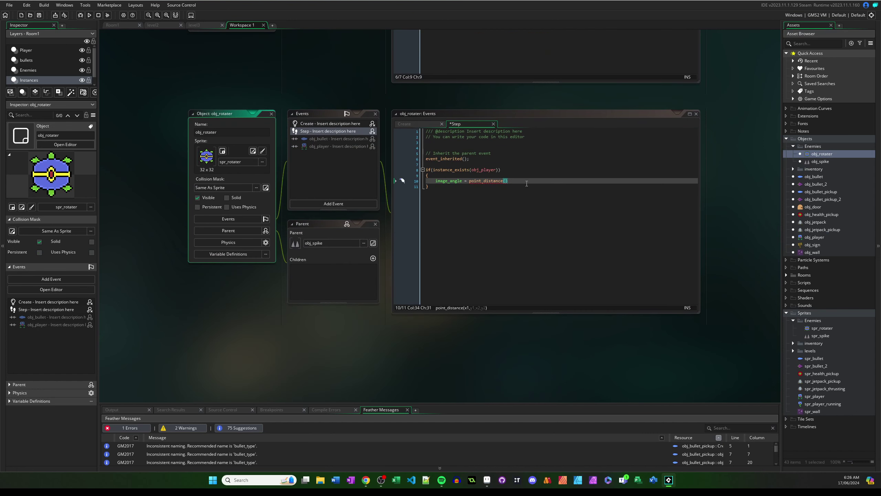
left_click(527, 183)
left_click_drag(510, 180, 436, 180)
type("direction = point_direction(x, y, mouse_x, mouse_y); \t\timage_angle = direction;")
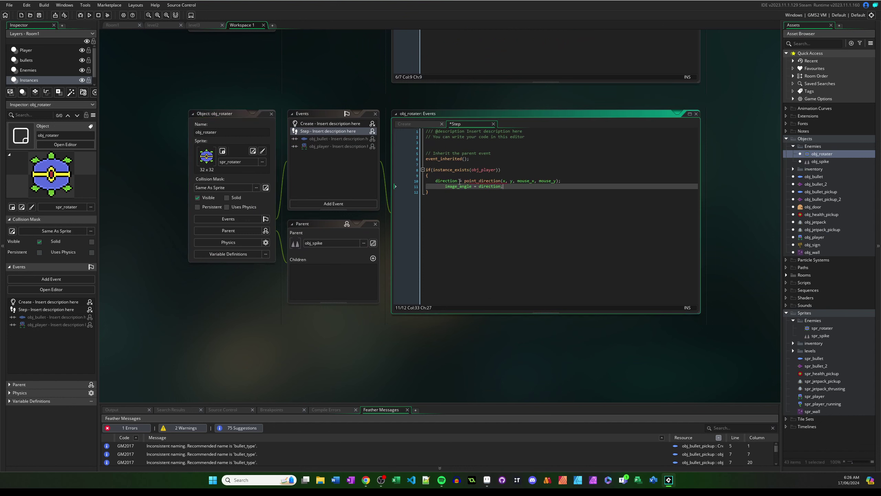
left_click(445, 186)
key("shift+Tab")
left_click(523, 182)
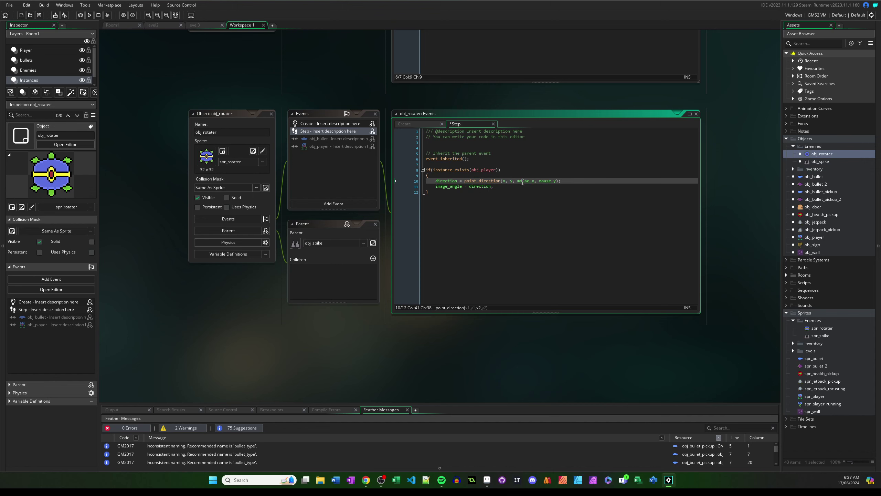
type("obj_player.x")
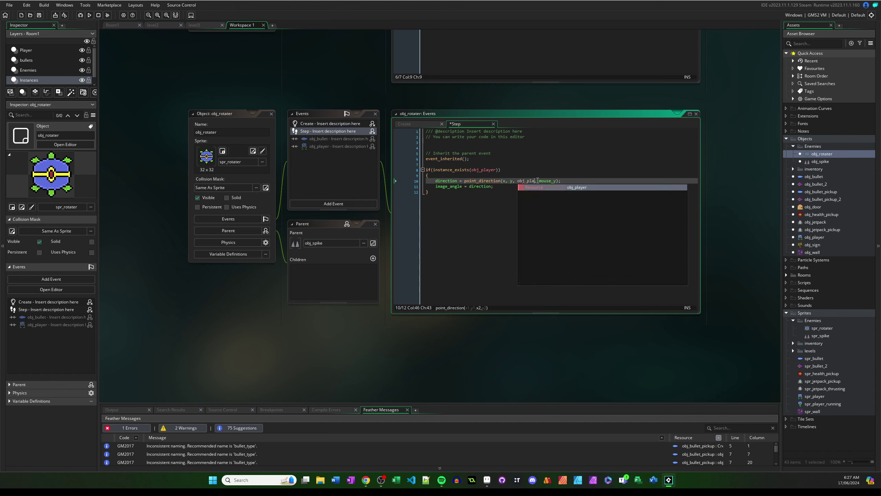
double_click(559, 180)
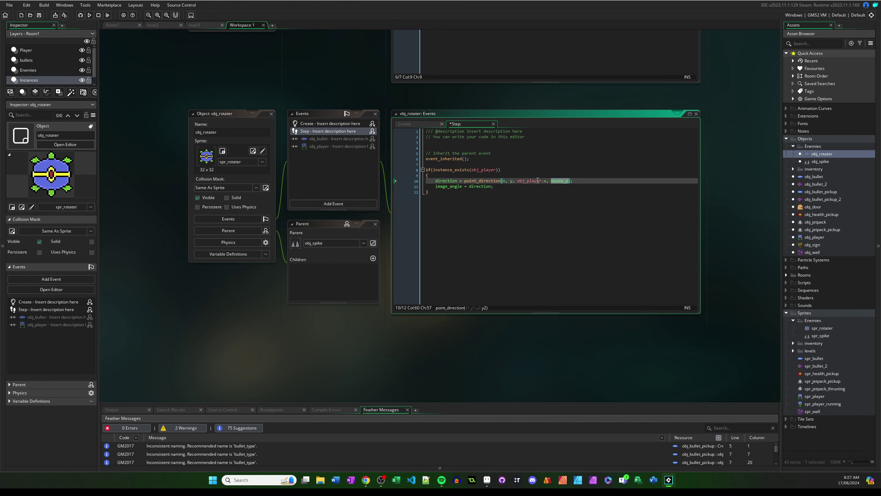
type("obj_player.y")
left_click(508, 170)
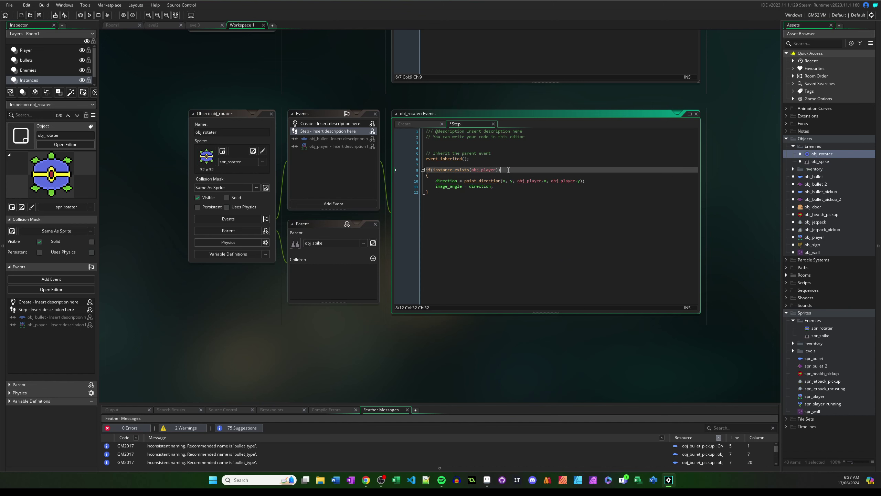
left_click(502, 187)
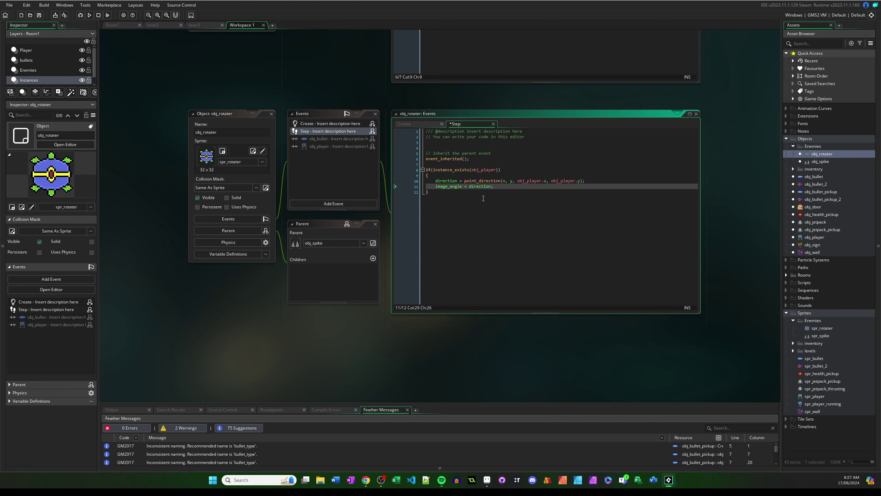
double_click(446, 180)
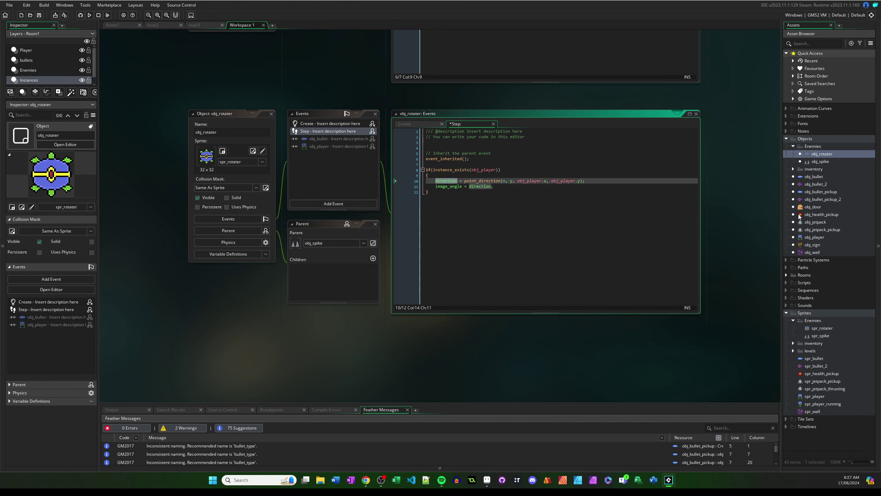
In obj_player, select the instance_create_layer line that spawns obj_bullet on the bullets layer.
double_click(814, 237)
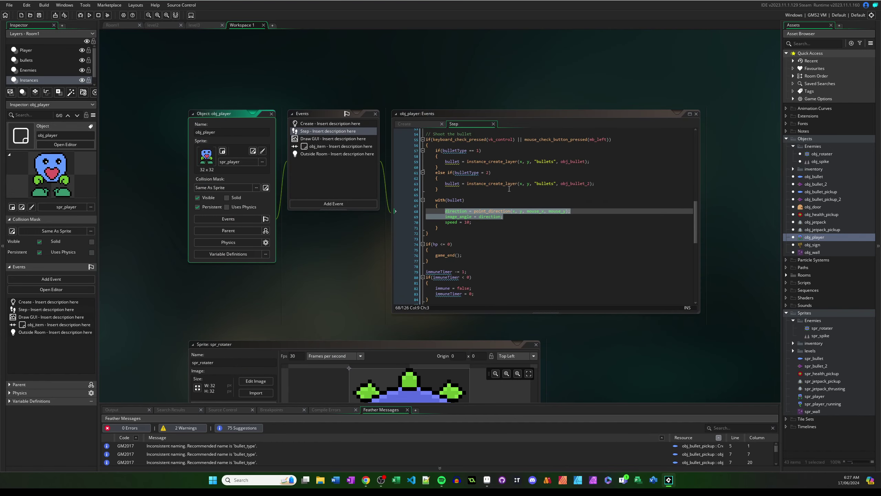
scroll(488, 221, "up", 1)
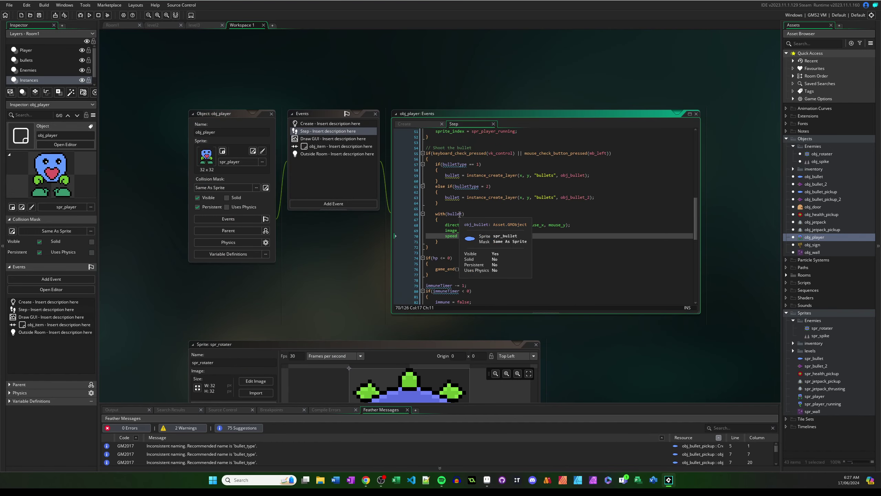
double_click(441, 164)
left_click_drag(463, 171, 463, 180)
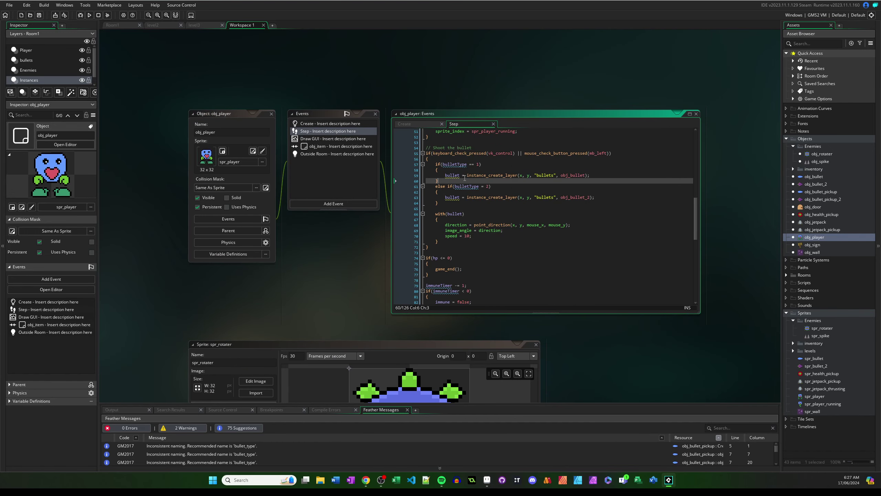
left_click_drag(598, 175, 445, 175)
key("ctrl+c")
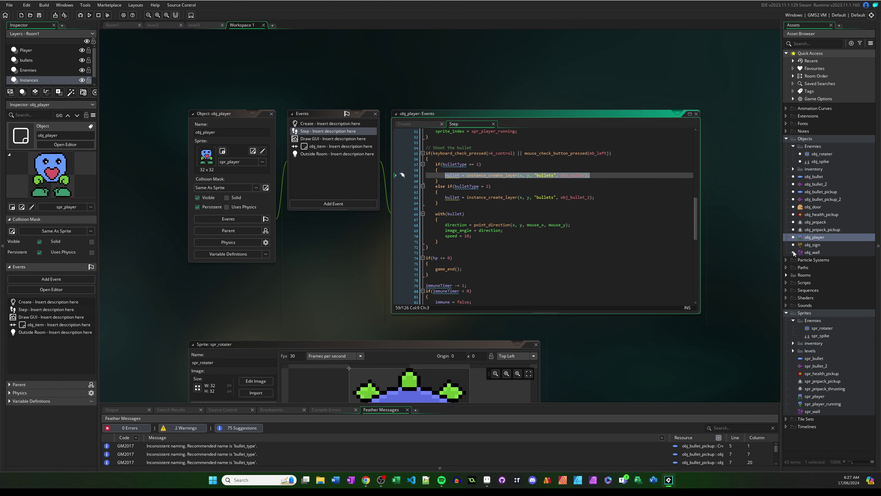
Paste the obj_bullet instance_create_layer line into obj_rotater's Step code below image_angle.
double_click(816, 153)
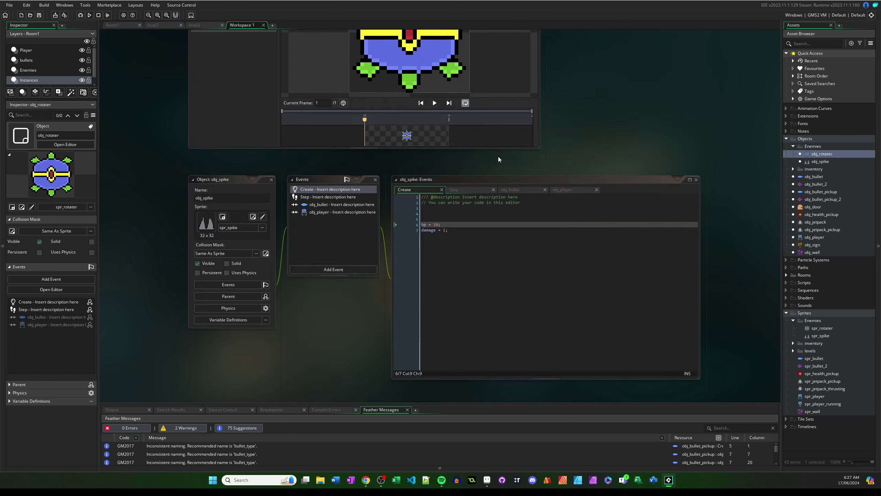
left_click(332, 133)
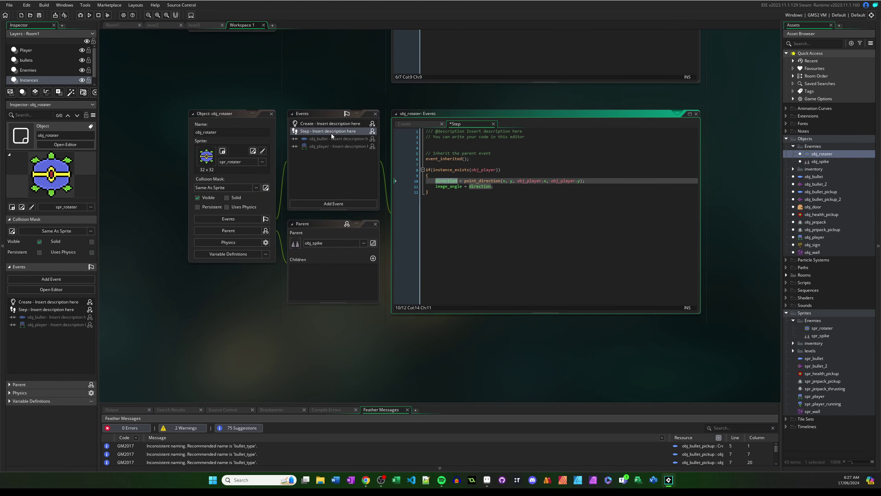
left_click(460, 180)
left_click(507, 187)
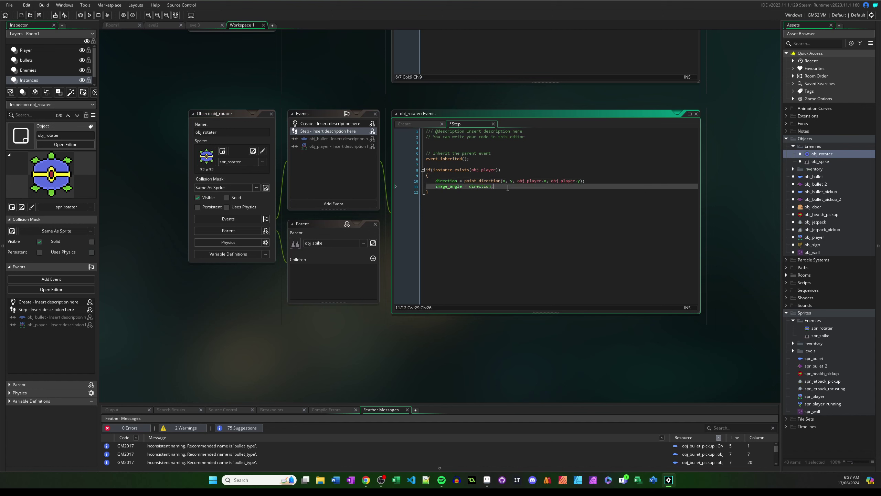
key("Return")
key("ctrl+v")
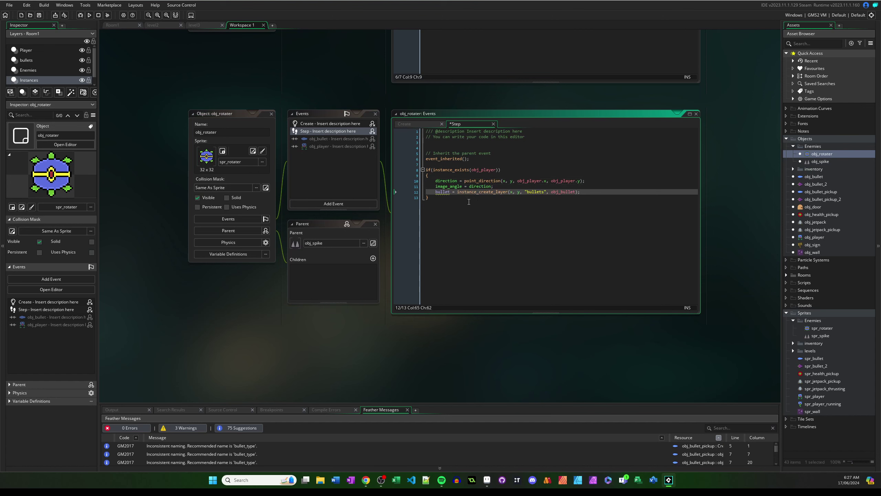
left_click(561, 192)
left_click(597, 192)
triple_click(582, 192)
key("BackSpace")
key("BackSpace")
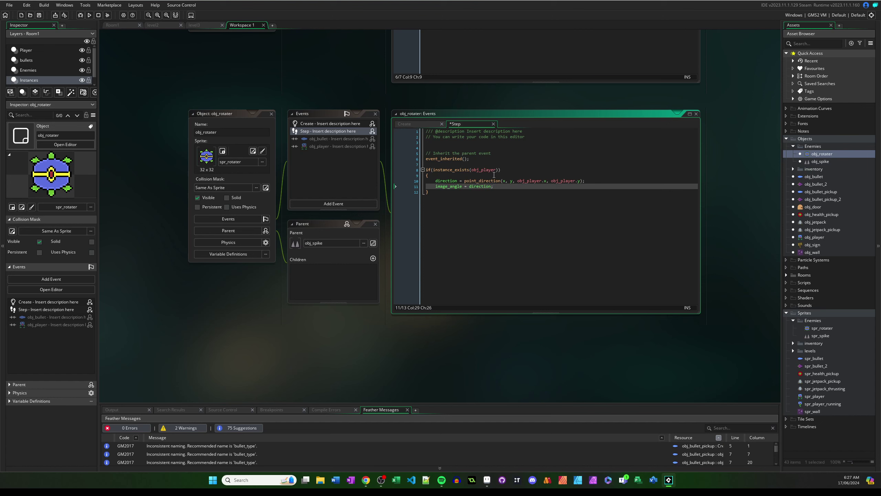
left_click(503, 176)
key("ctrl+z")
key("ctrl+z")
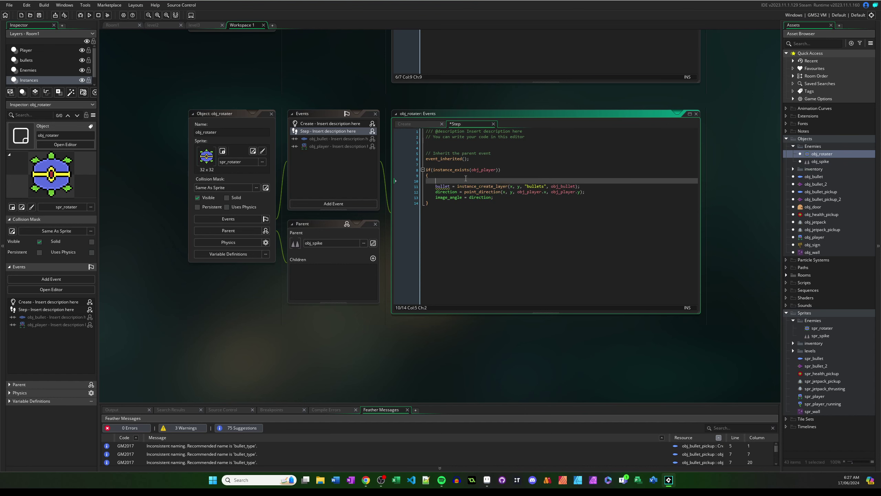
Add a with(bullet) block holding the indented direction and image_angle lines.
left_click(512, 193)
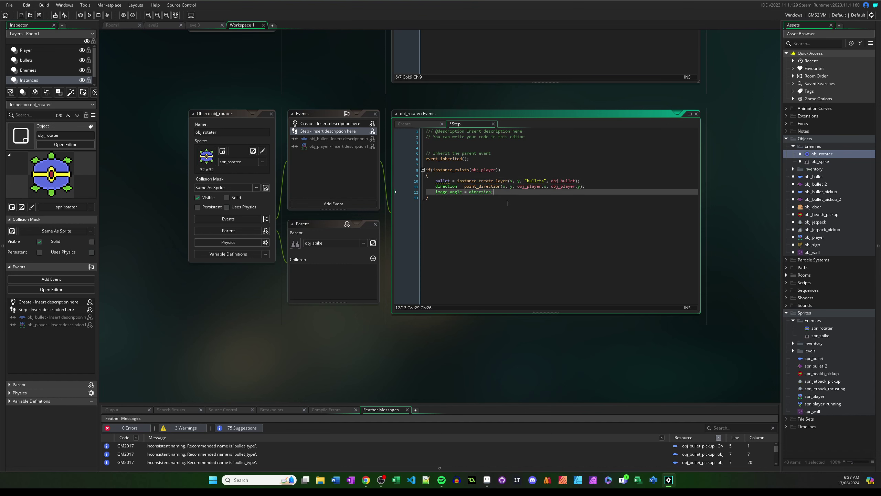
key("Return")
key("Return")
type("with(")
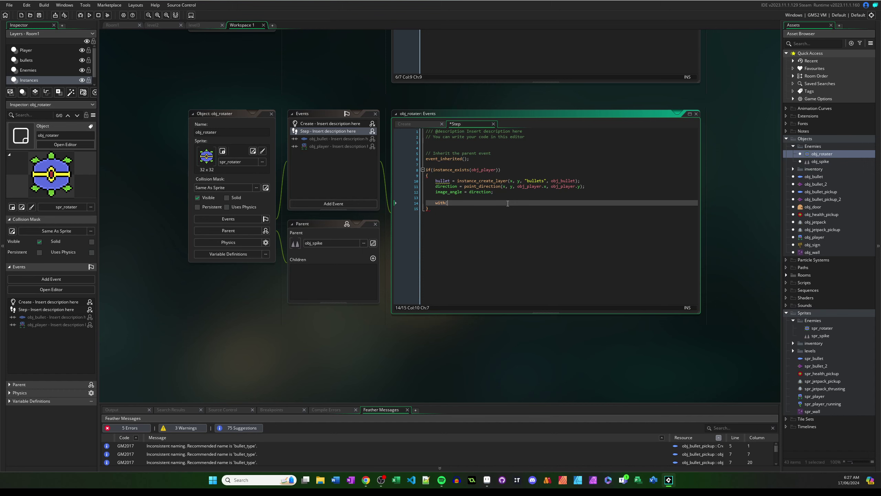
type("bullet)")
key("Return")
type("{")
key("Return")
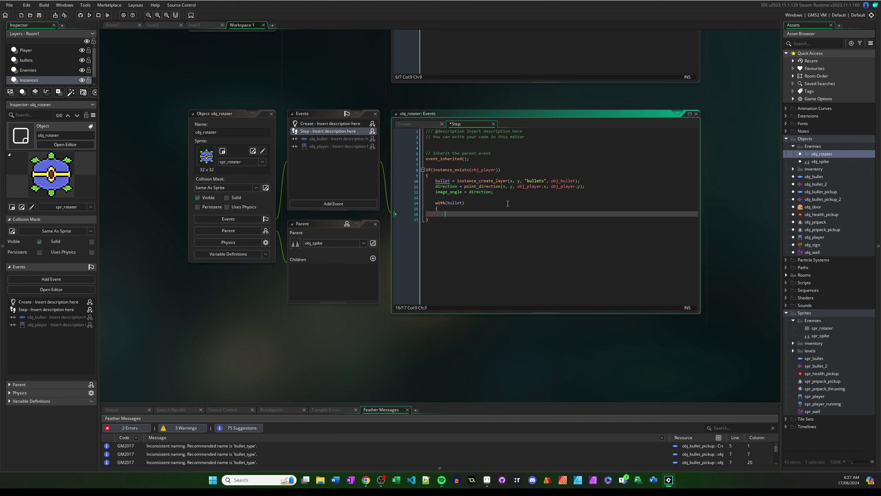
key("Return")
type("}")
key("Up")
double_click(483, 191)
left_click(451, 213)
type("direction = point_direction(x, y, obj_player.x, obj_player.y); \timage_angle = direction;")
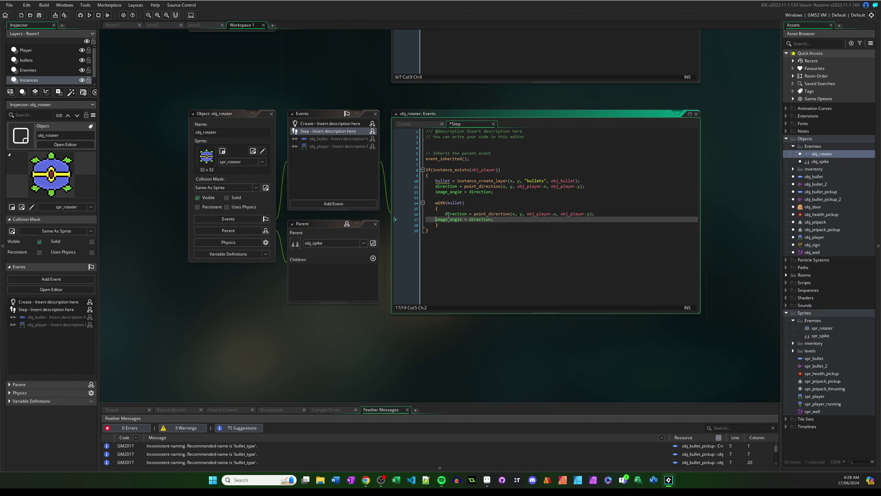
key("Tab")
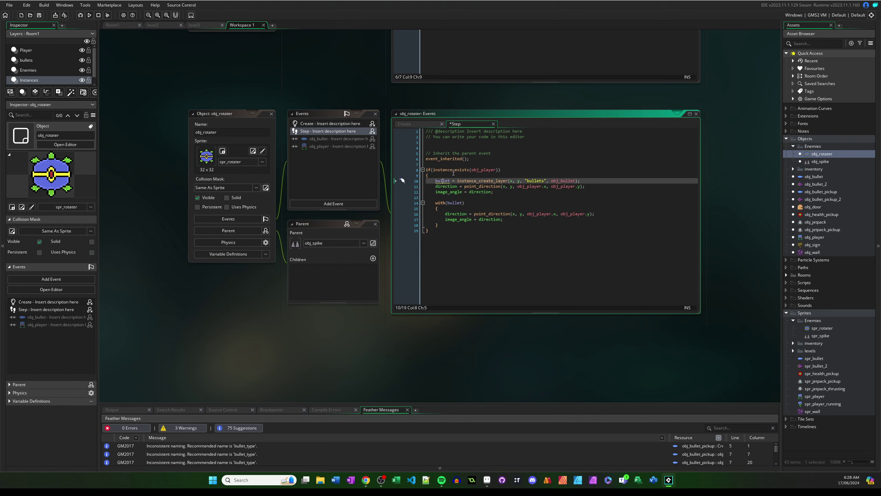
Review the if block's braces, the image_angle line and the with block's closing brace.
left_click(455, 175)
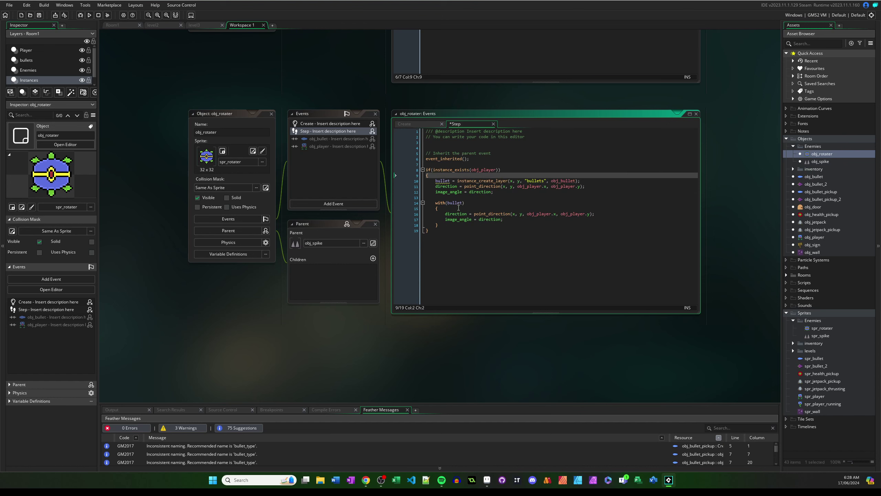
left_click(441, 230)
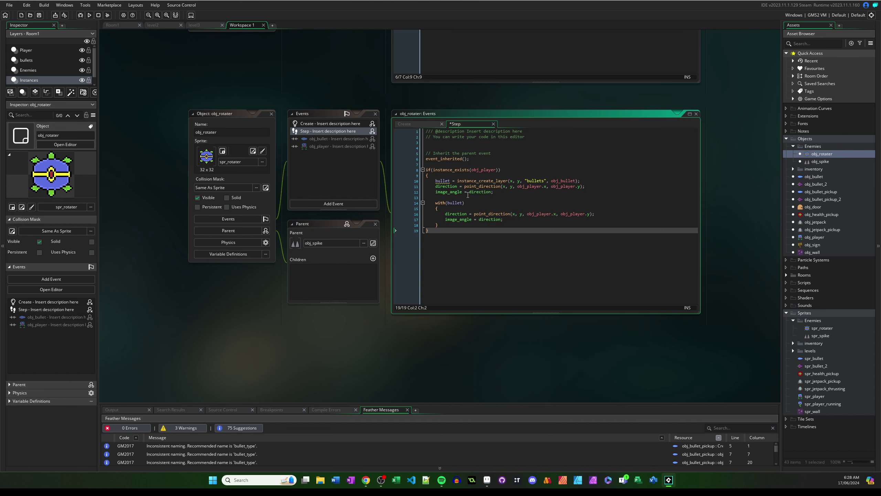
left_click(504, 191)
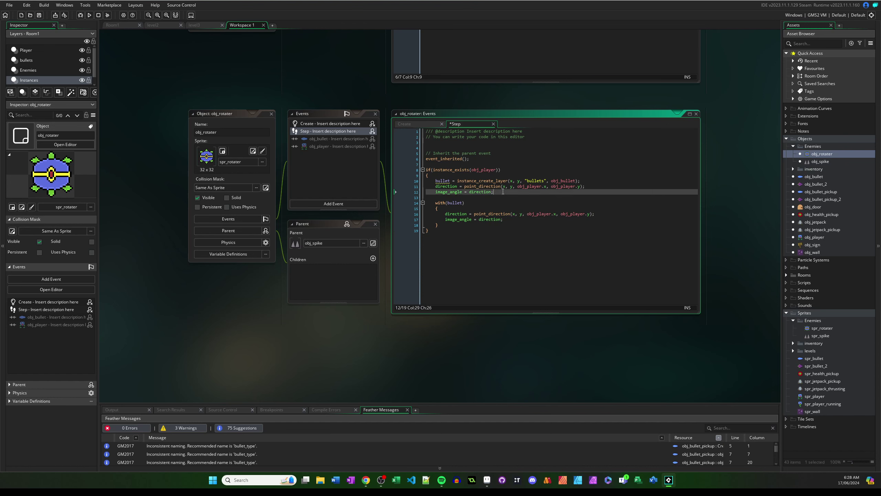
left_click(443, 226)
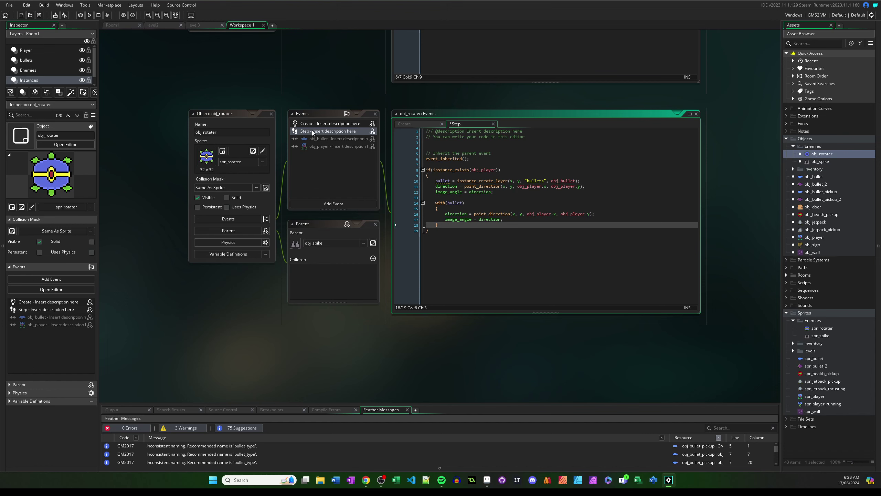
Add shootingTimer = 150; after damage = 5 in obj_rotater's Create event.
left_click(319, 125)
left_click(487, 224)
key("Return")
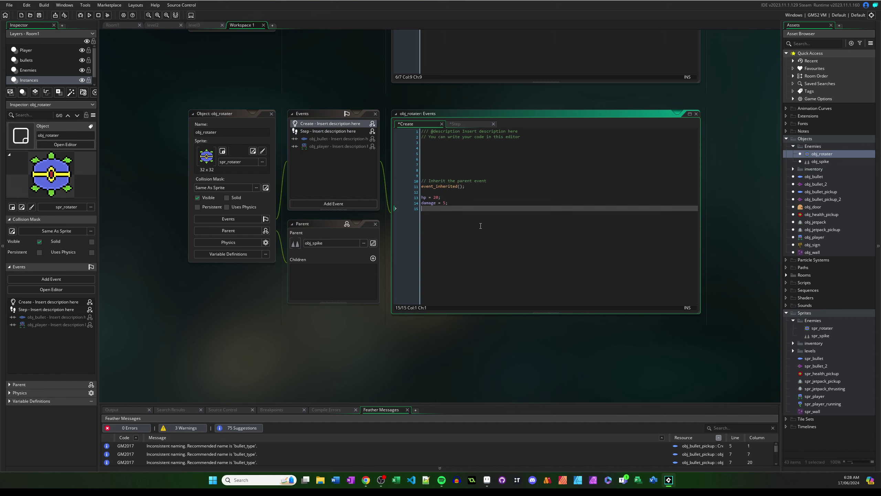
type("shootingTimer = 150;")
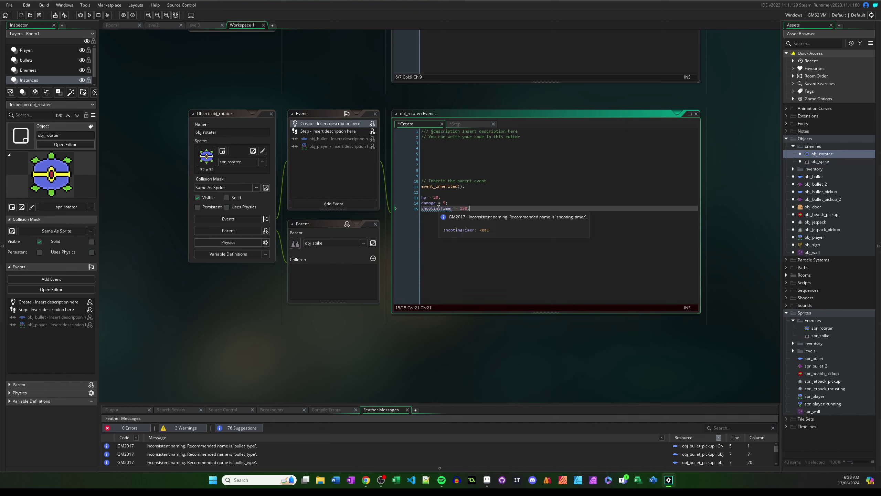
double_click(437, 208)
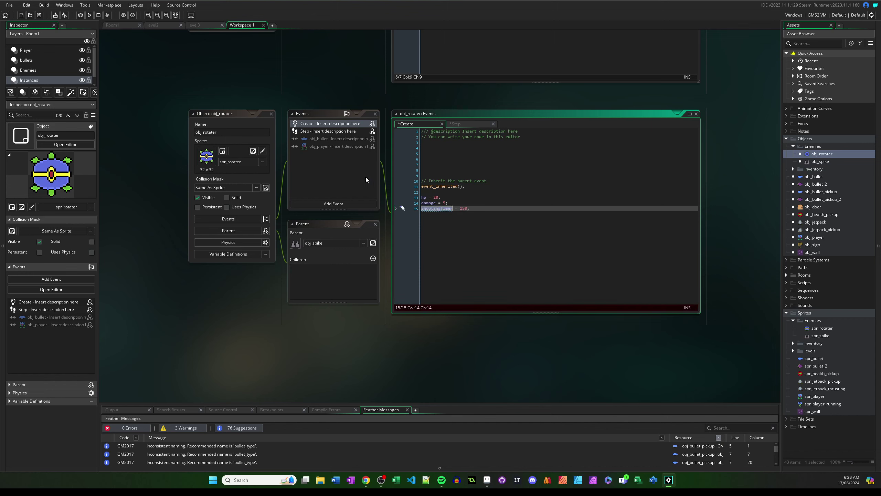
left_click(322, 132)
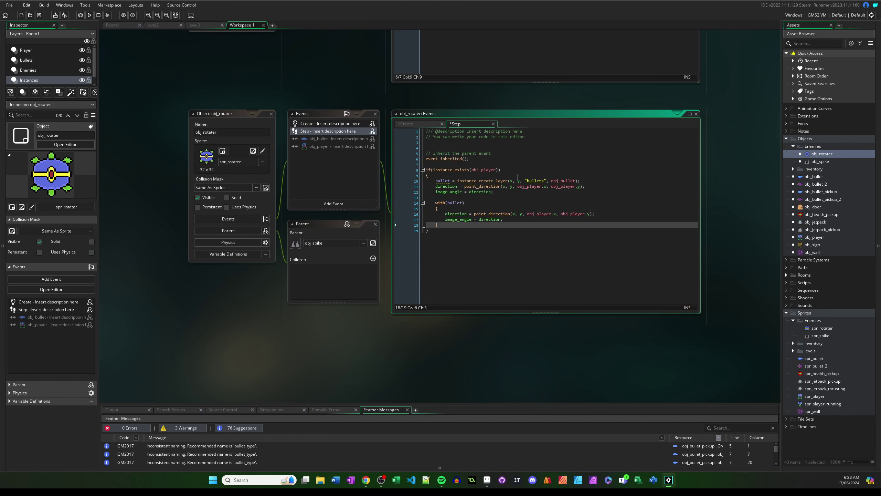
Add && shootingTimer <= 0 to the if and shootingTimer = 150; after its block.
left_click(496, 170)
type("&")
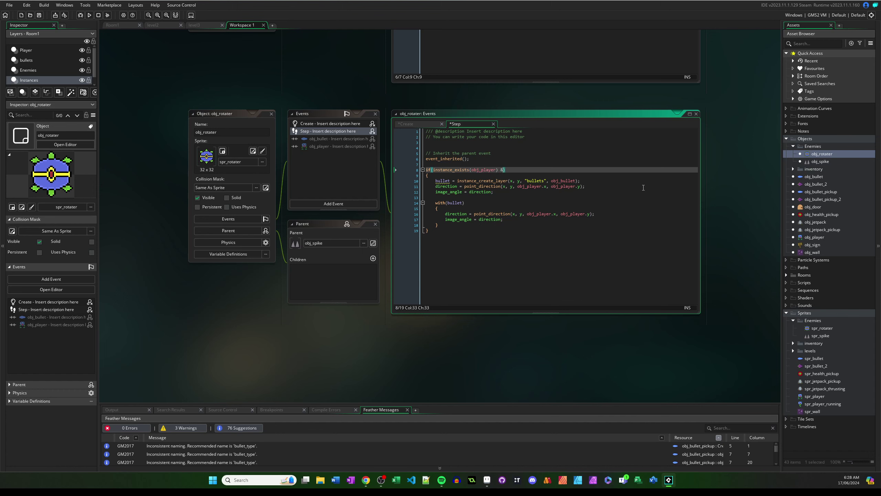
type("shootingTimer")
type(" <= 0")
left_click(482, 161)
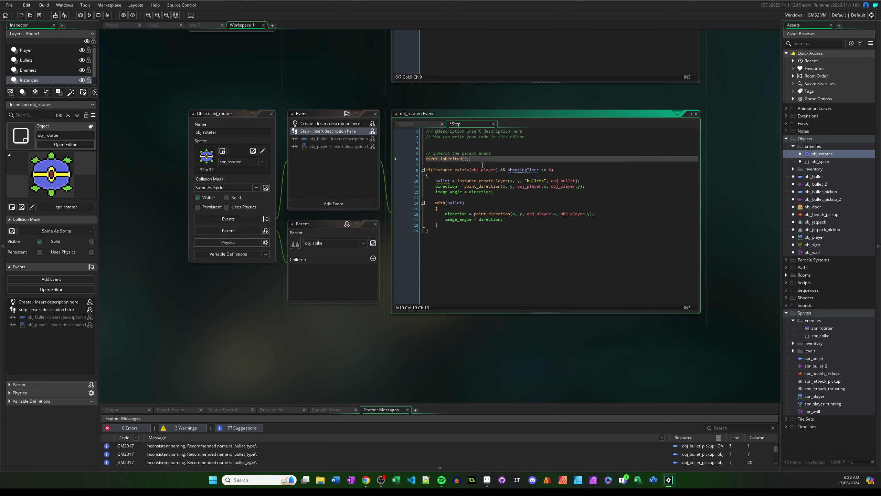
left_click(455, 228)
key("Return")
key("Return")
type("shootingTimer = 150;")
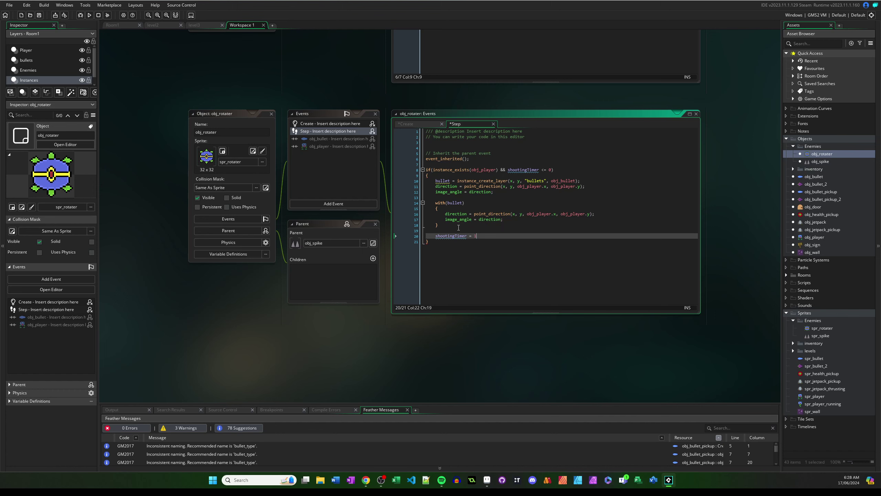
Add shootingTimer -= 1; after event_inherited() and review the timed firing code.
left_click(481, 283)
left_click(481, 158)
key("Return")
key("Return")
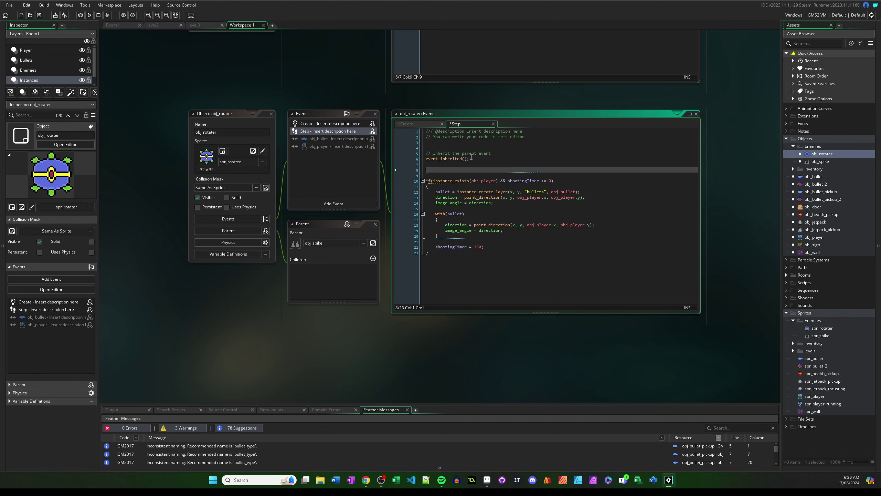
type("shootingTimer -= 1;")
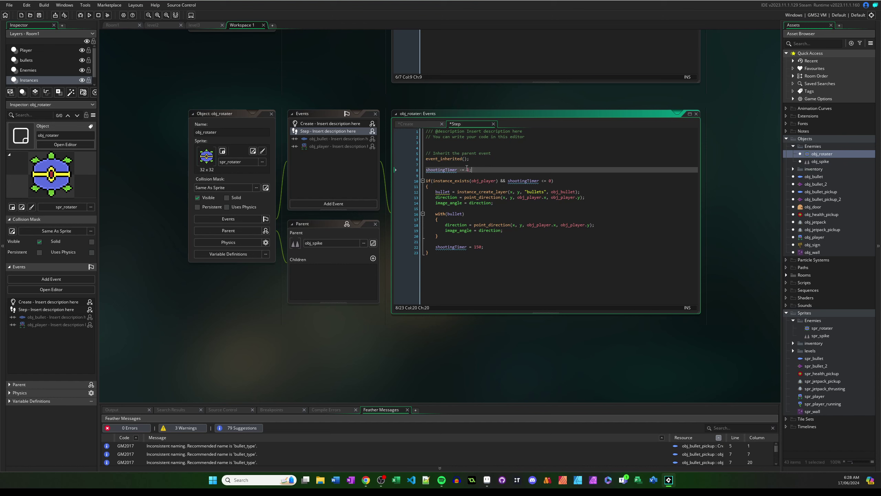
left_click(552, 182)
left_click_drag(454, 180, 510, 241)
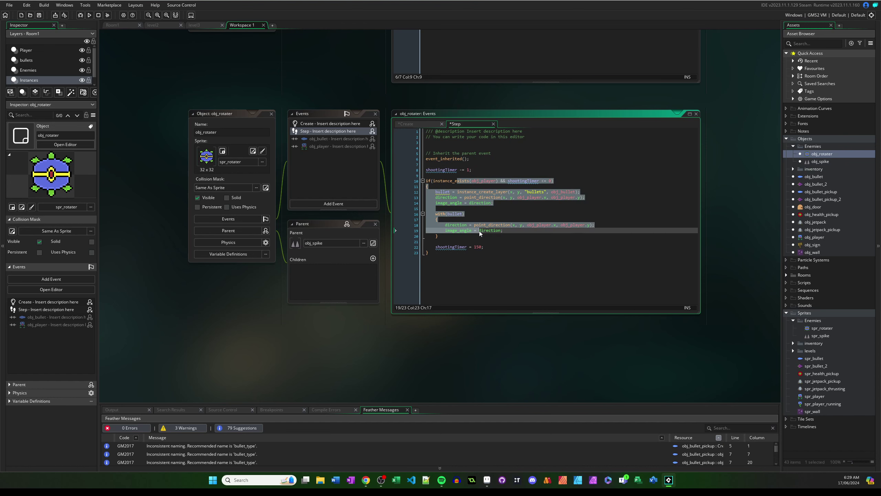
left_click(447, 247)
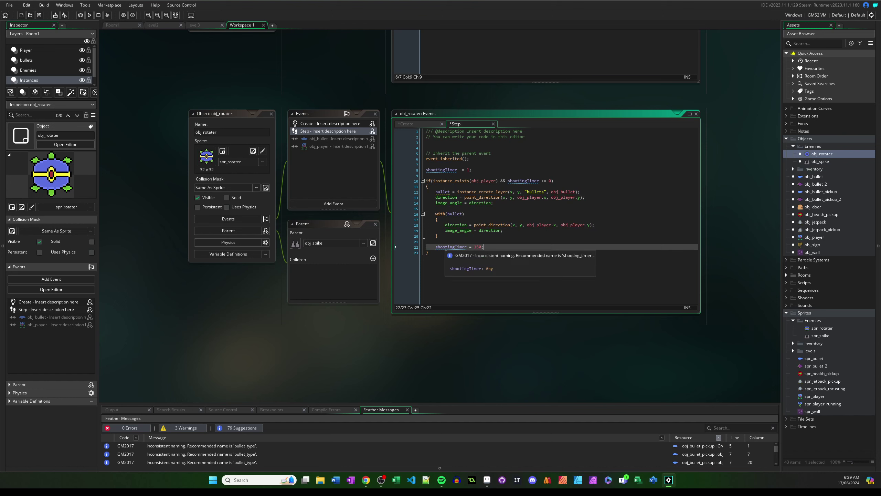
double_click(446, 247)
left_click(476, 247)
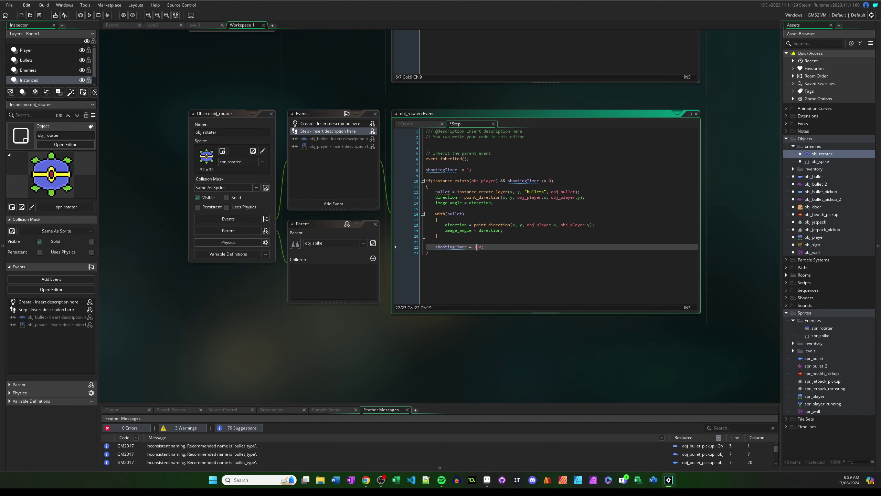
left_click(480, 170)
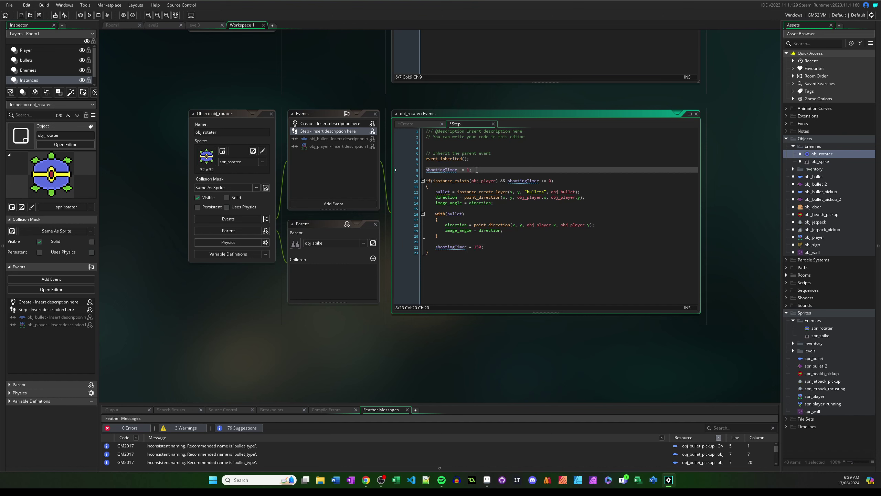
key("Return")
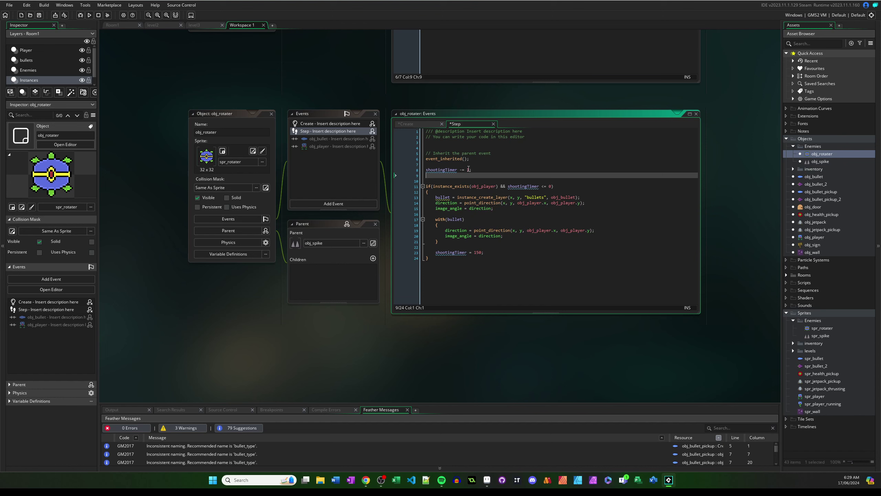
type("shootingTimer")
type(" clam")
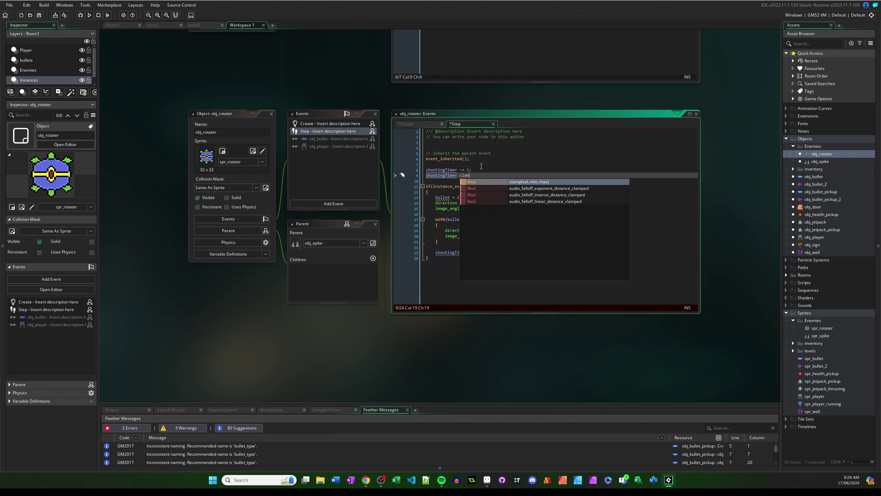
type("p(0, 150")
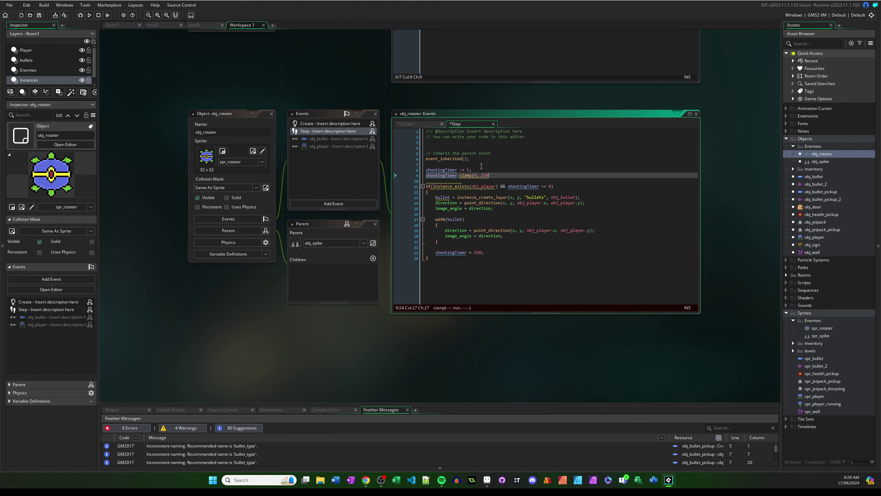
type(");")
Write line 9 as shootingTimer = clamp(shootingTimer, 0, 150);, reworking the clamp arguments.
left_click(490, 163)
left_click_drag(492, 176, 476, 177)
key("BackSpace")
key("ctrl+space")
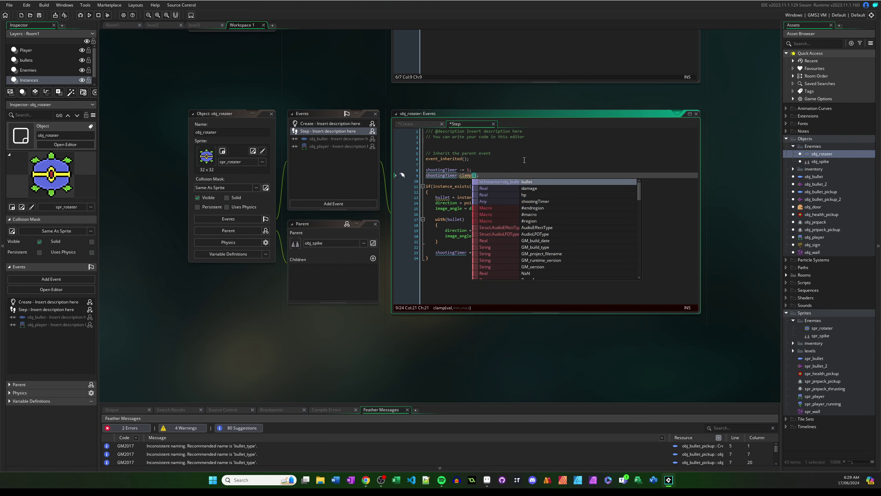
type("shootingTimer, 0")
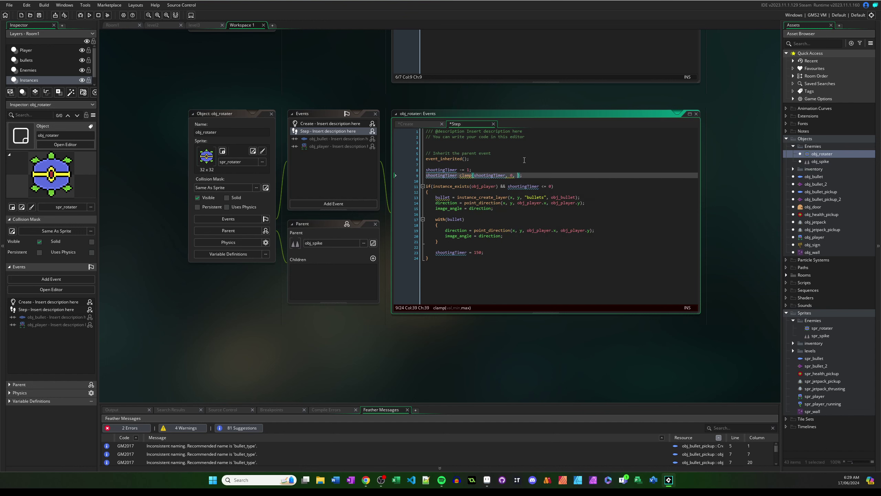
type(", 150")
left_click(483, 165)
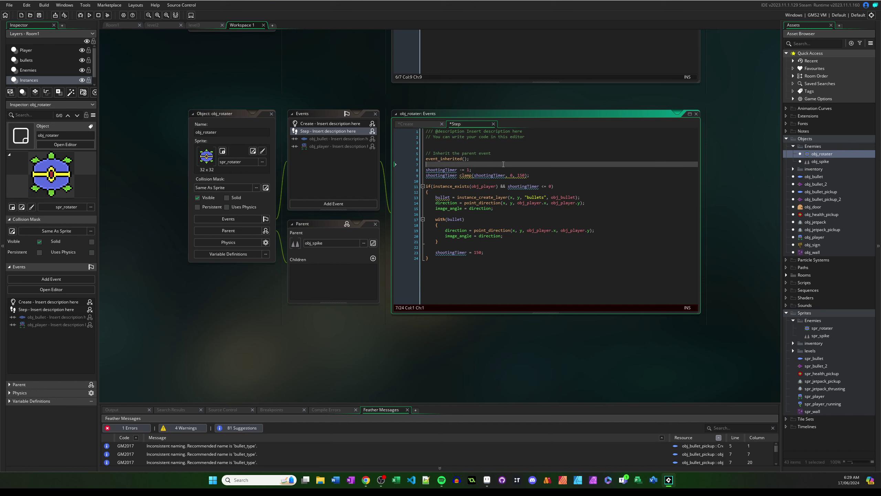
left_click_drag(426, 176, 505, 176)
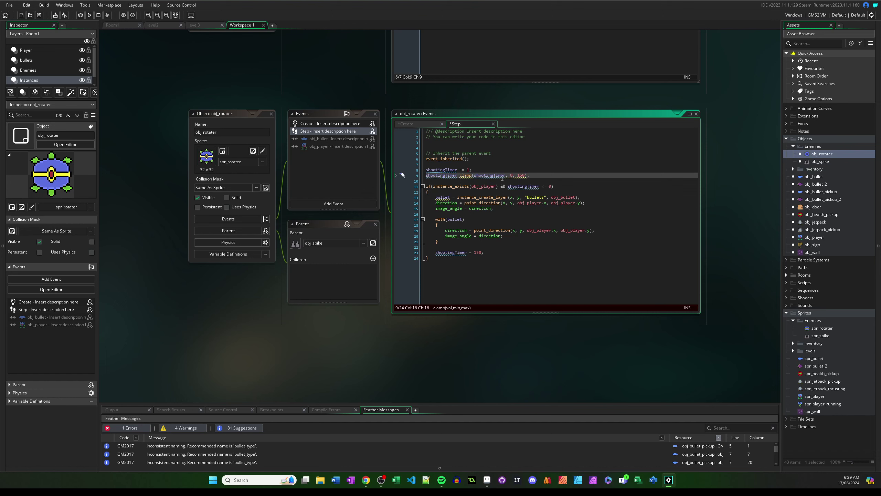
type("=")
Check the shootingTimer lines in the Step code, then expand Rooms in the Asset Browser.
left_click(475, 170)
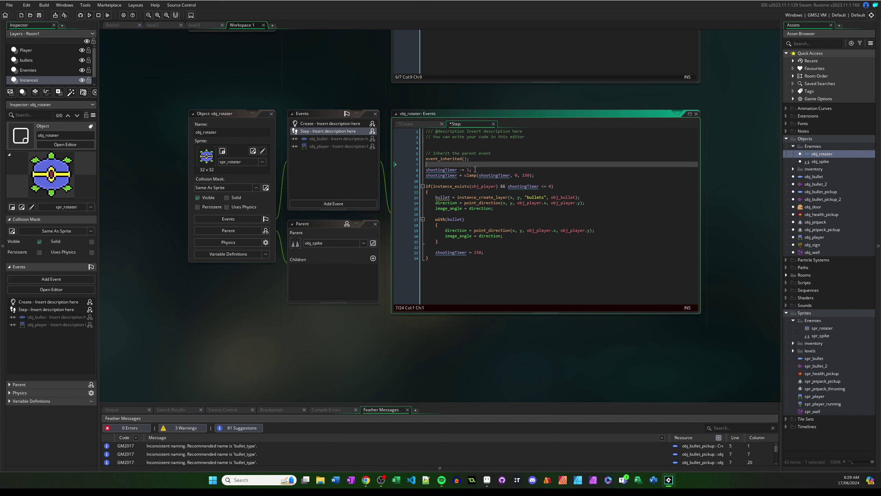
double_click(441, 175)
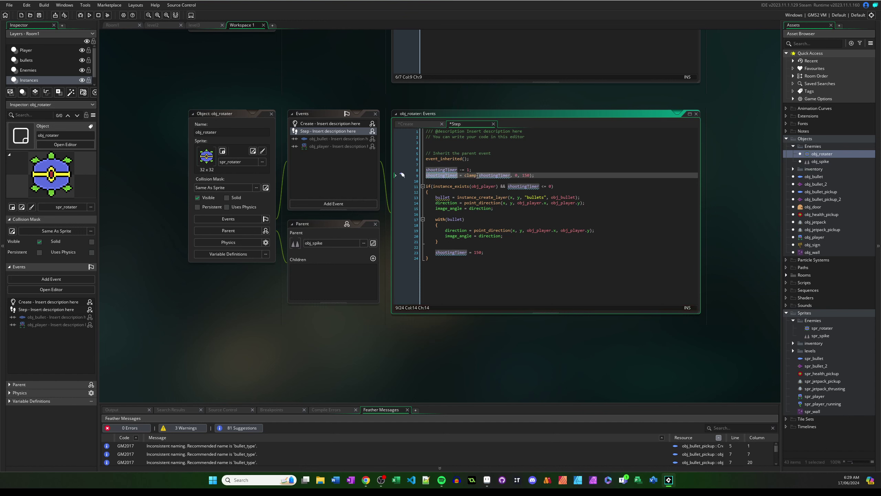
left_click(557, 176)
left_click(476, 169)
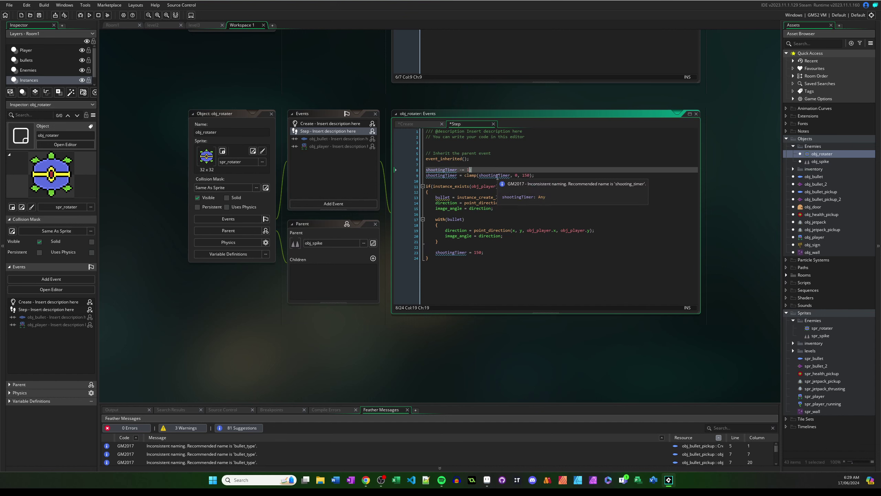
left_click(469, 160)
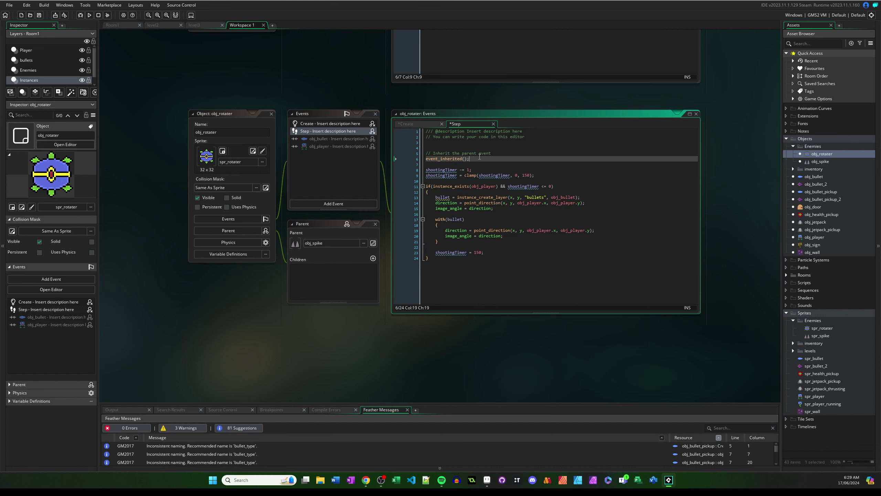
left_click(814, 276)
Place an obj_rotater instance in Room1's upper right and run the game to test it.
double_click(819, 298)
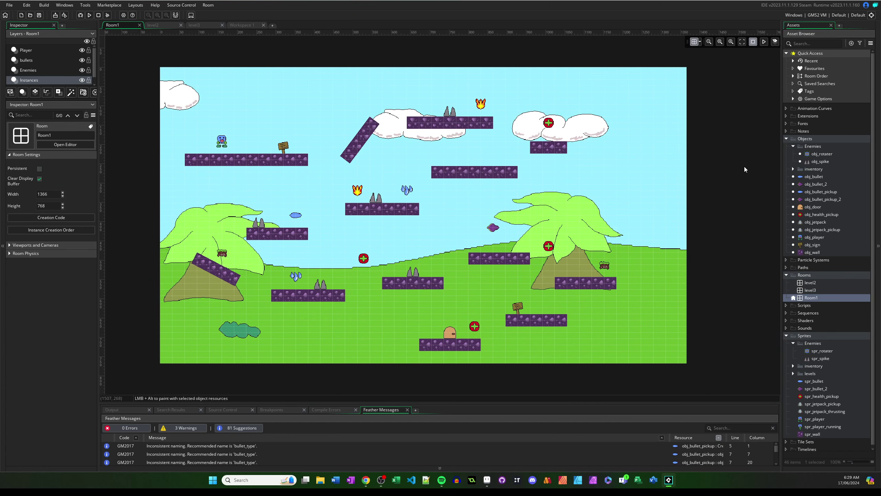
left_click(822, 153)
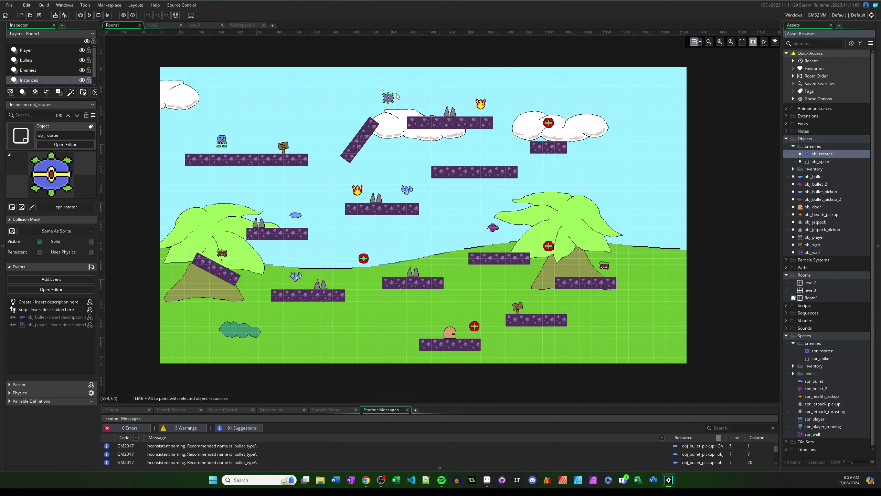
left_click(610, 98, "alt")
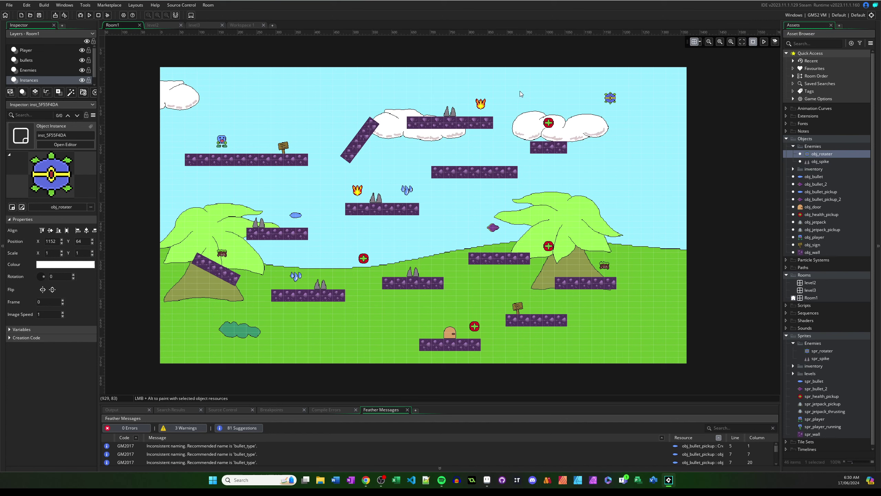
left_click(89, 16)
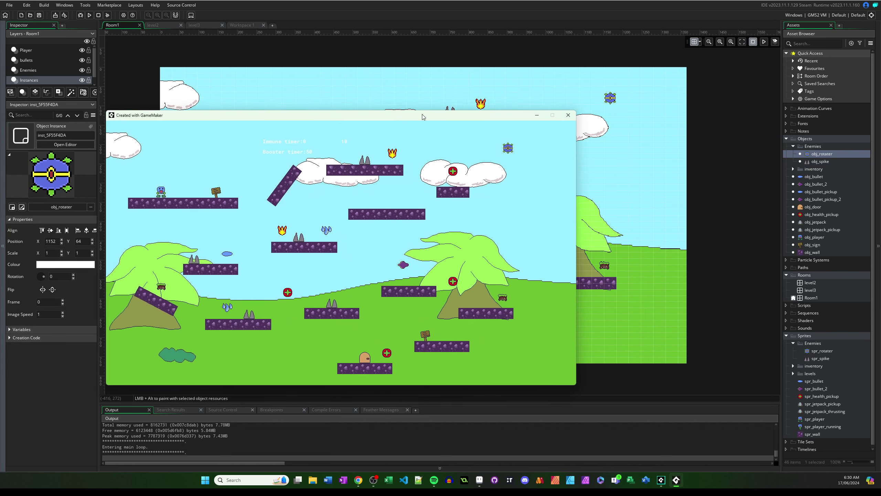
left_click_drag(423, 117, 455, 99)
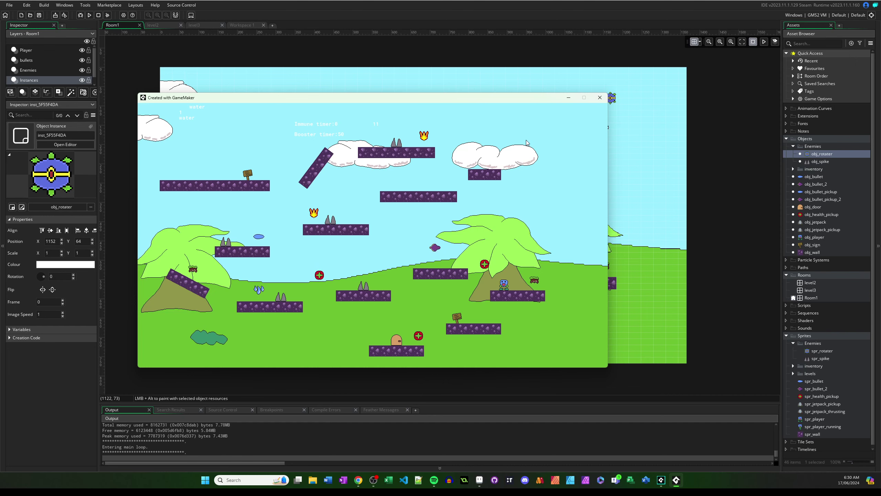
left_click(603, 97)
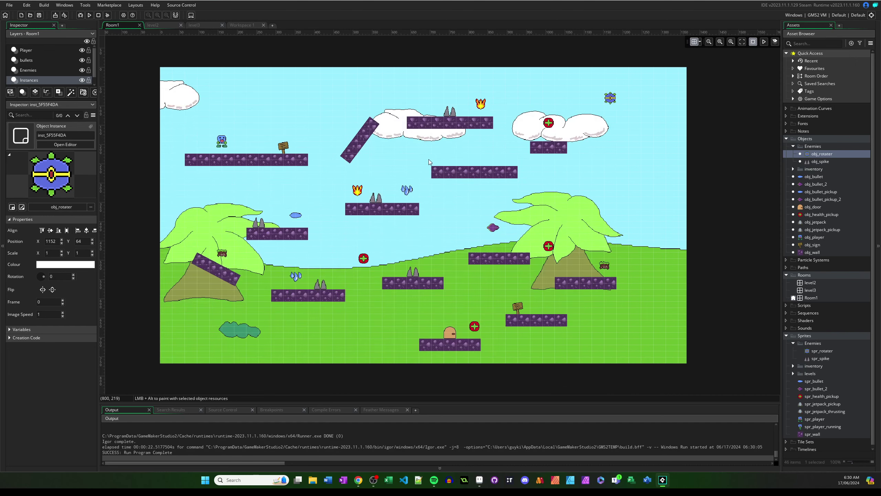
In obj_rotater's Step code, drop the timer condition and move the bullet-creation line above with(bullet).
double_click(832, 154)
left_click(486, 192)
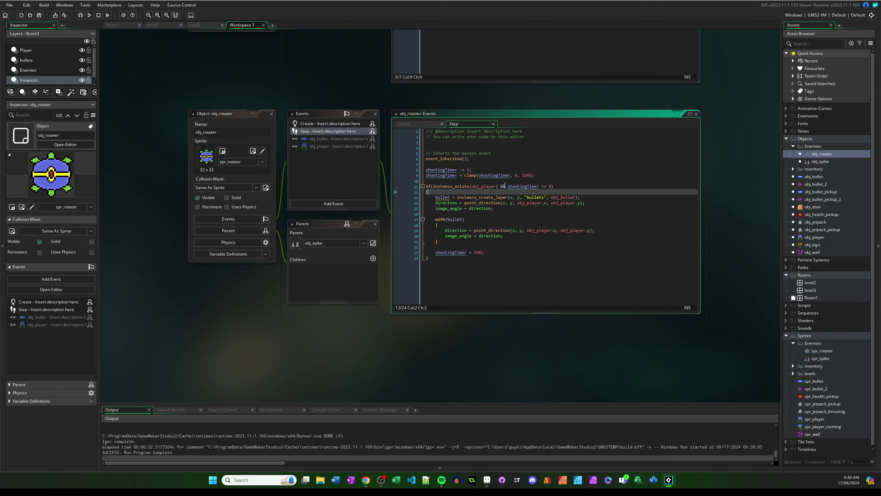
left_click_drag(551, 186, 497, 187)
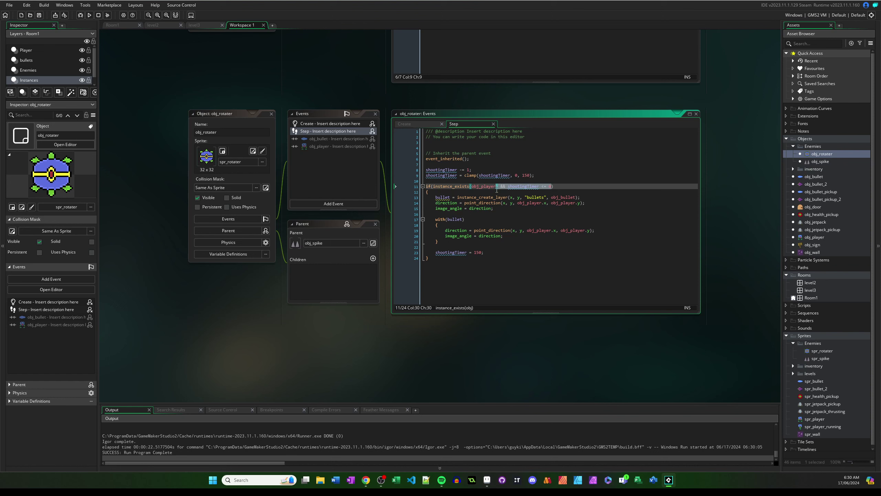
key("BackSpace")
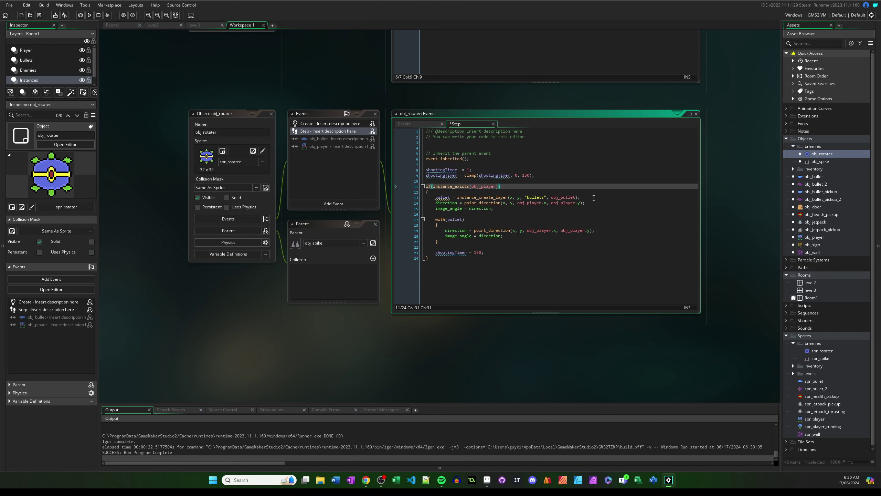
key("shift+Down")
key("Delete")
key("Down")
key("Down")
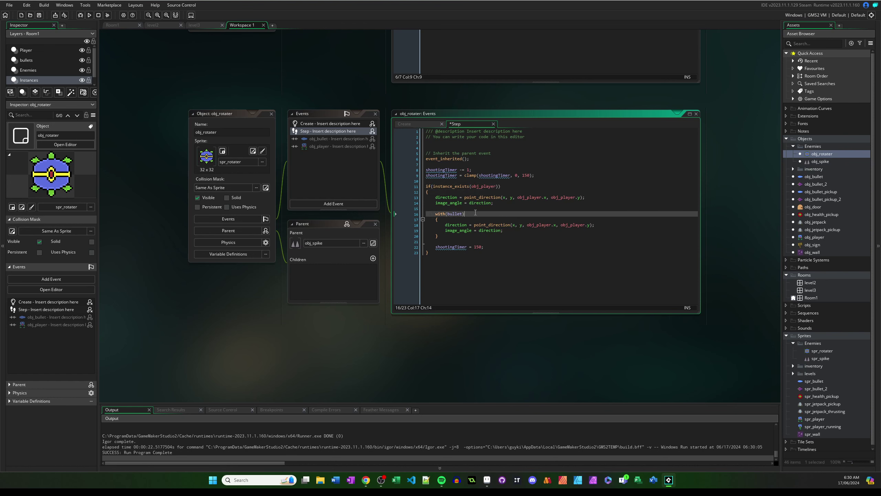
type("bullet = instance_create_layer(x, y, \"bullets\", obj_bullet);")
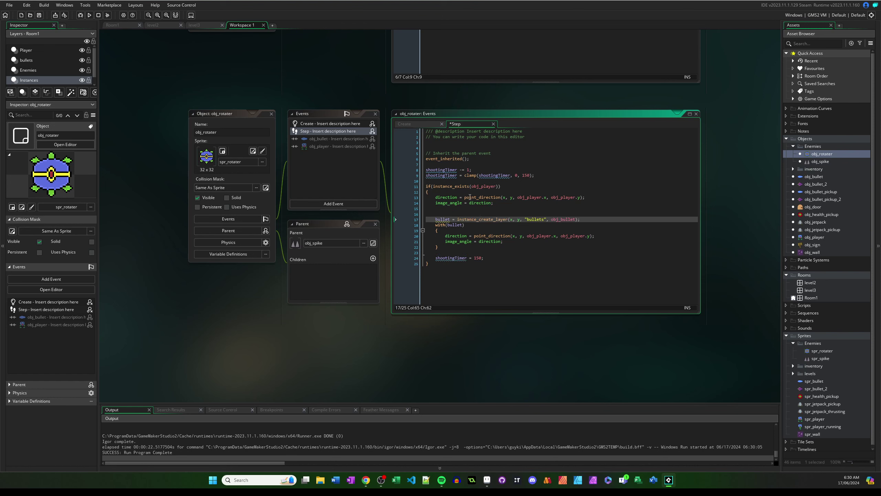
key("Up")
key("Up")
key("Up")
key("Home")
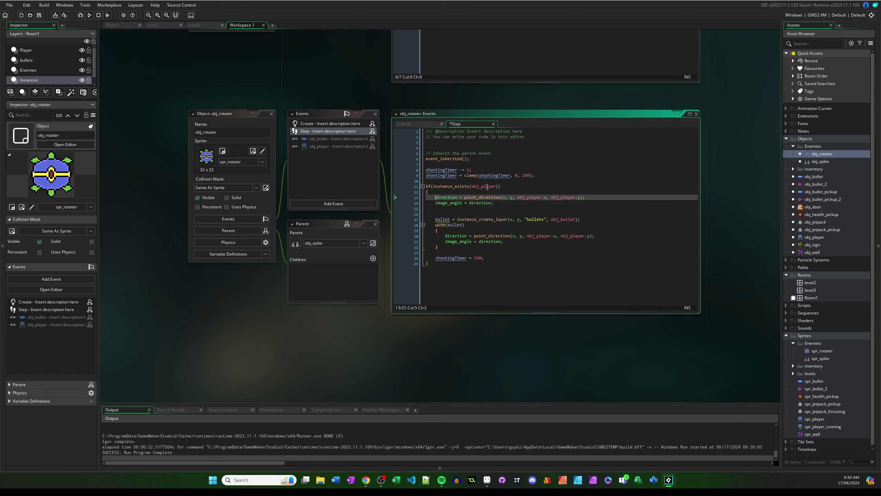
Add a new if block for shootingTimer on line 16.
double_click(441, 170)
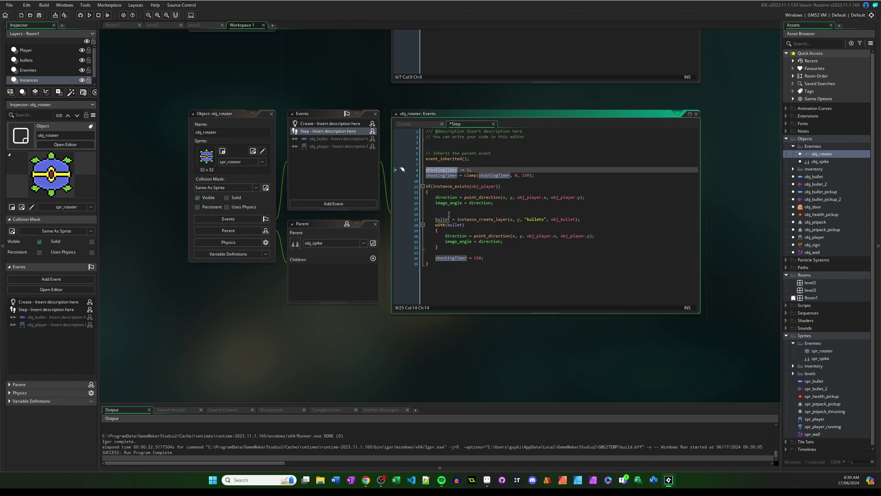
left_click(448, 215)
type("(shootingTimer")
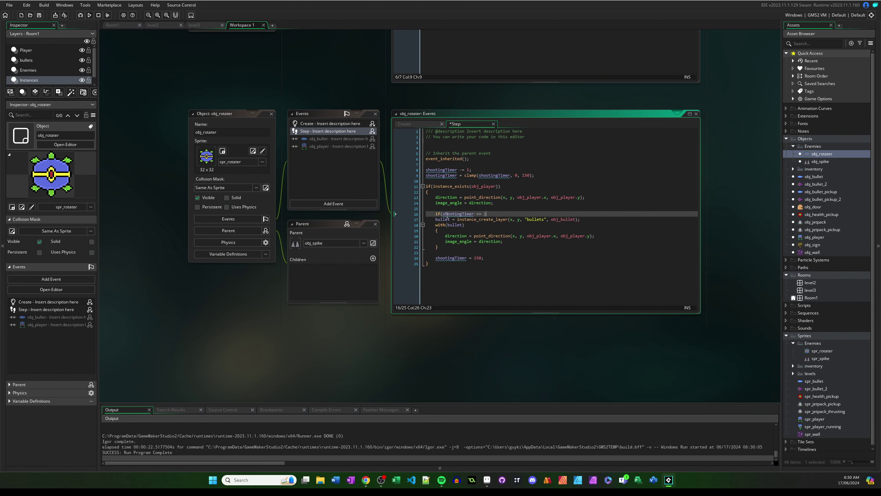
type(" <= 0)")
key("Return")
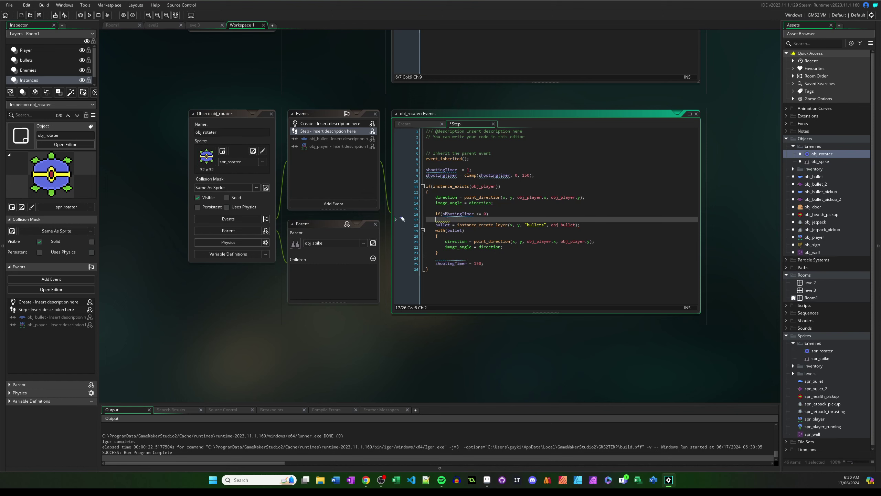
type("{")
key("Return")
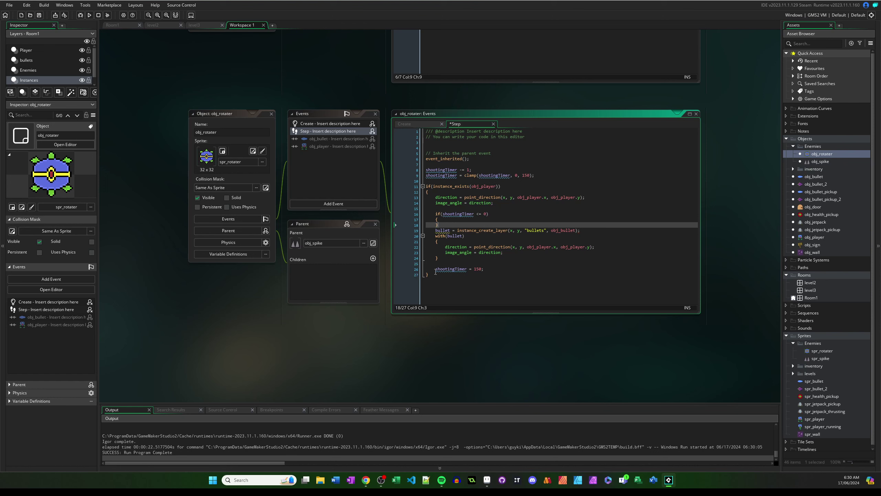
type("}")
Move the bullet-creation code into the new if block and indent it one level.
left_click(466, 263)
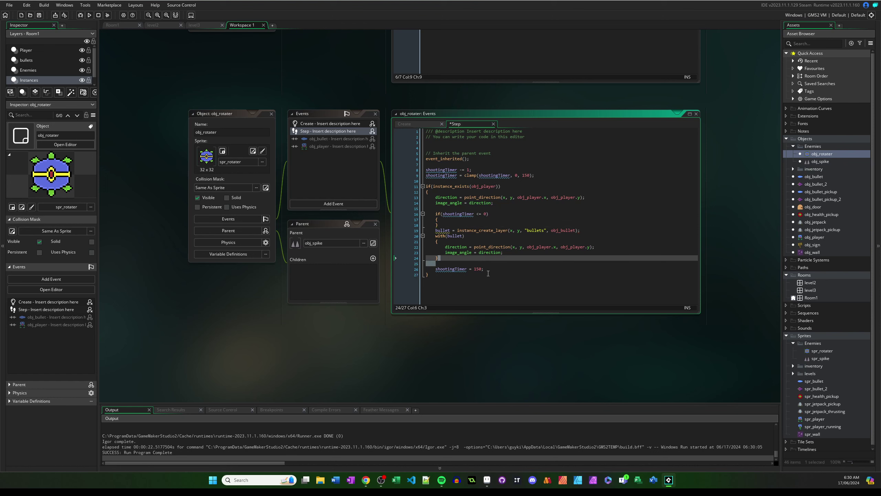
key("shift+Up")
key("shift+Up")
key("shift+Up")
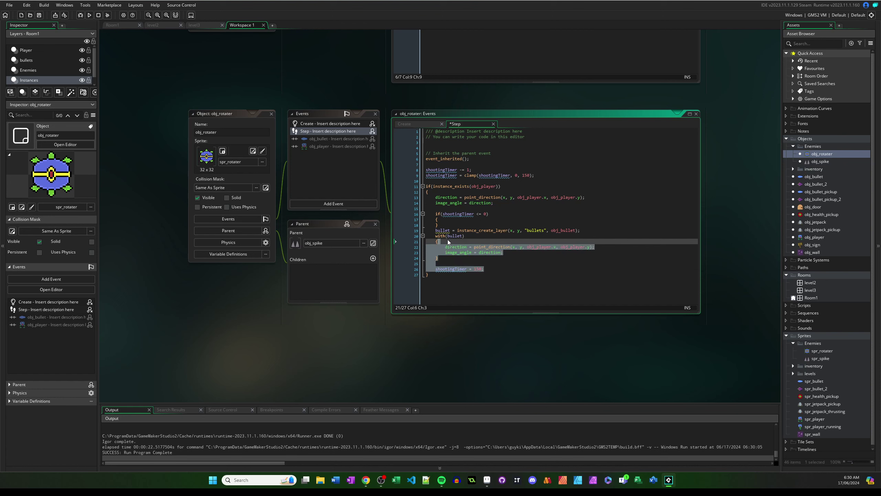
key("shift+Up")
key("shift+Up")
key("ctrl+x")
key("Up")
key("Up")
key("Tab")
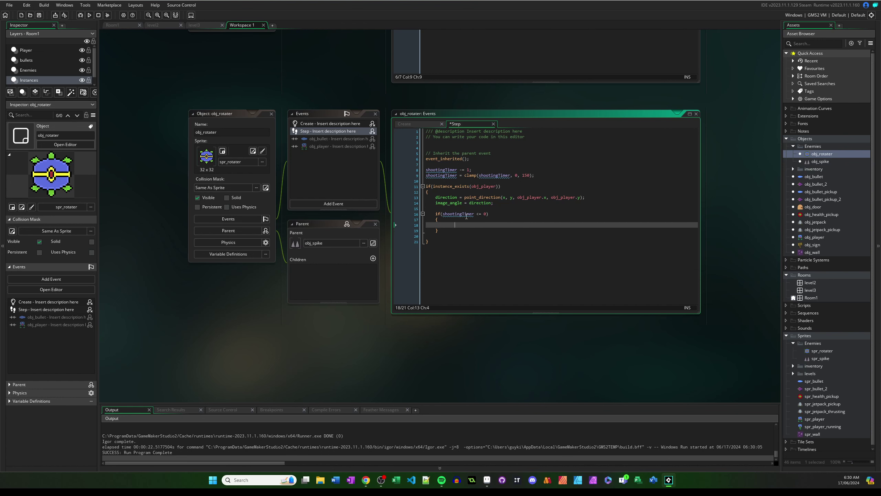
key("ctrl+v")
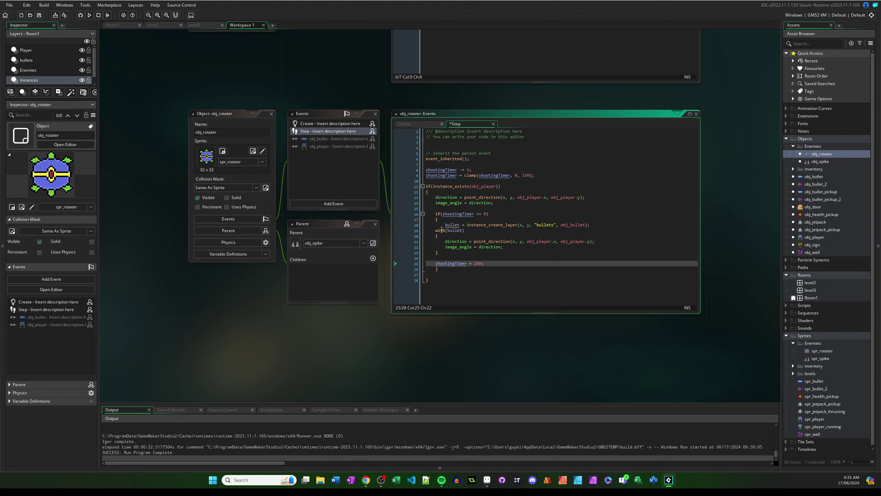
key("shift+Up")
key("shift+Up")
key("shift+Up")
key("Tab")
Add a new line inside the with(bullet) block for speed = 5.
key("Up")
key("Up")
key("Up")
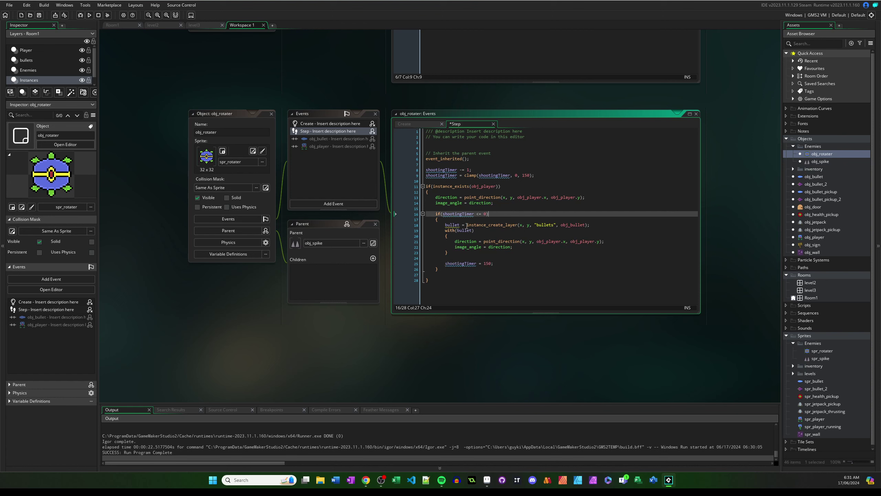
key("Down")
key("Down")
key("End")
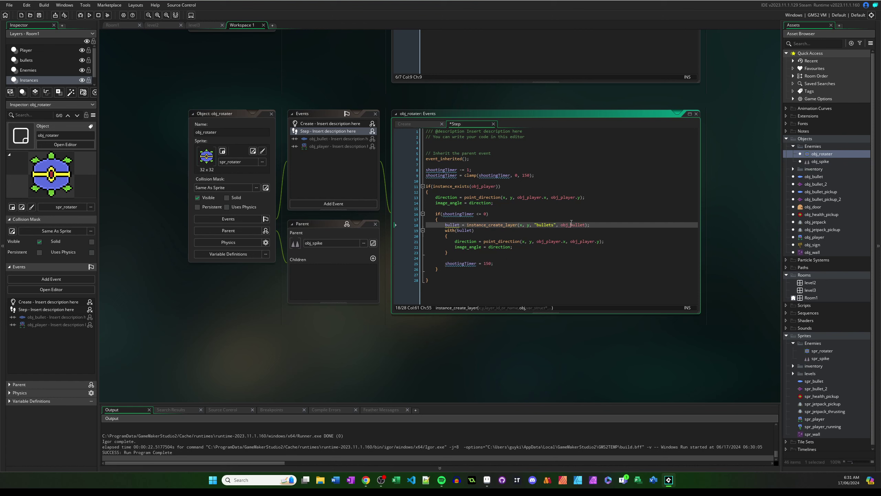
key("ctrl+shift+Left")
key("Down")
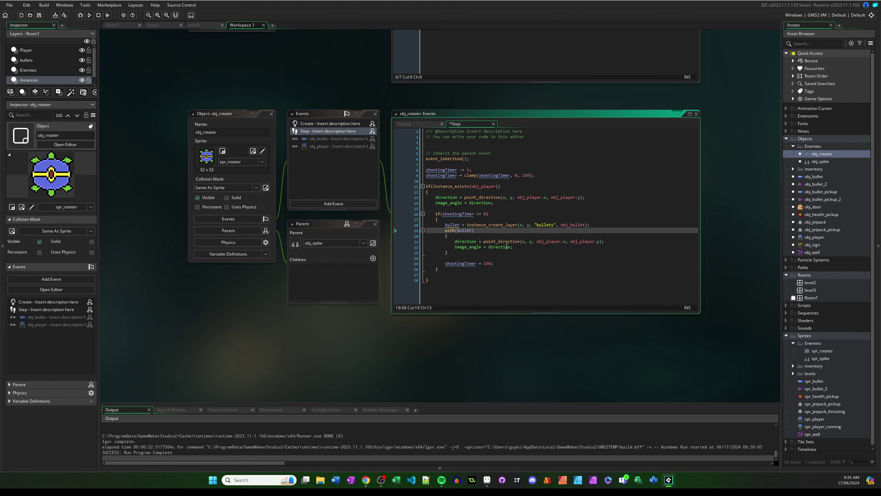
key("Down")
key("Down")
key("Down")
key("Down")
key("End")
key("Return")
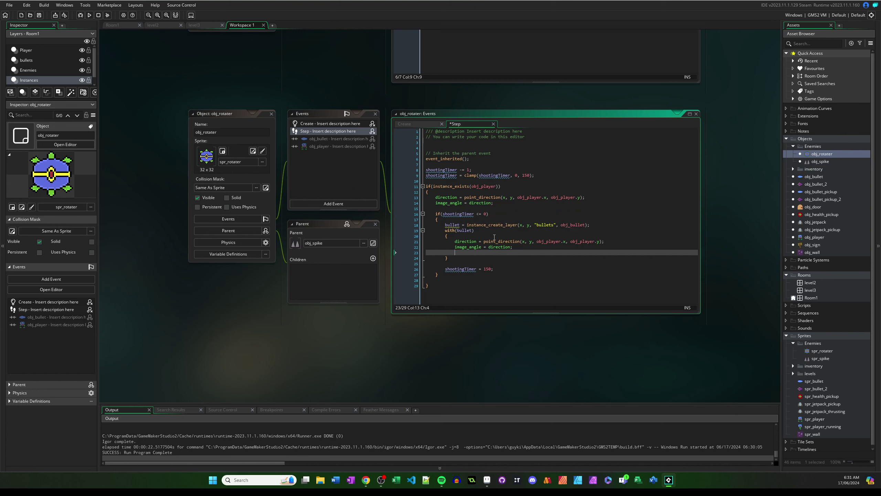
type("speed =")
type(" 5;")
Select the obj_bullet argument in the spawn call for editing.
left_click(534, 230)
key("Down")
key("Down")
key("Up")
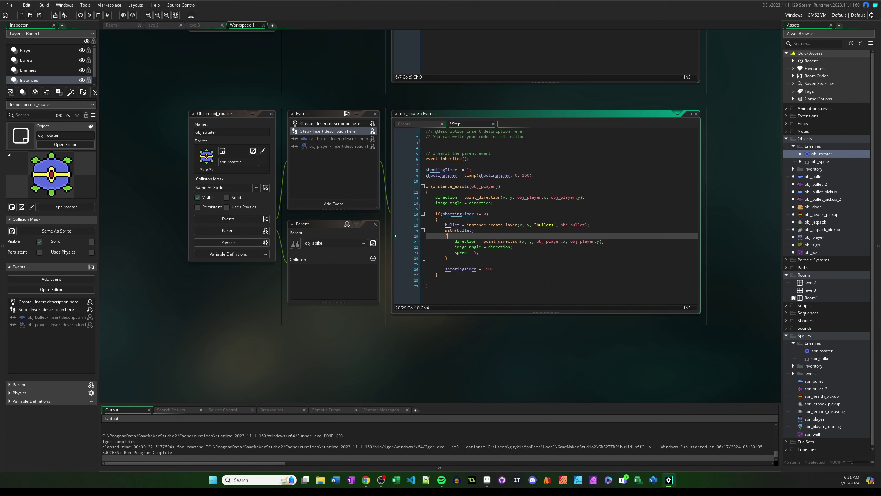
double_click(567, 225)
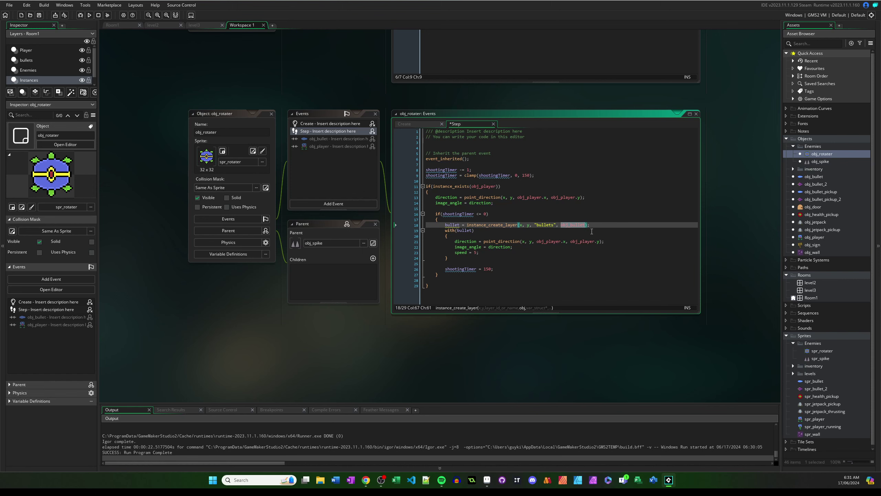
left_click(584, 225)
key("Right")
Duplicate obj_bullet and name the copy obj_enemy_bullet.
left_click(814, 177)
right_click(813, 177)
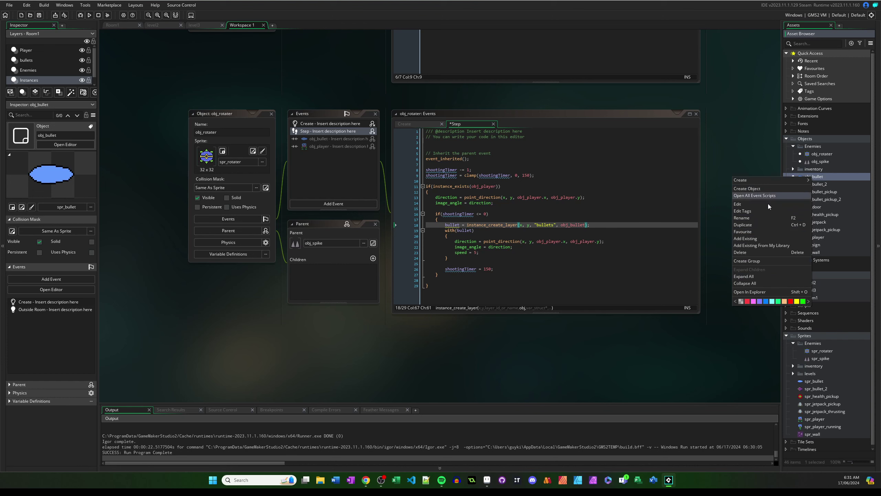
left_click(753, 224)
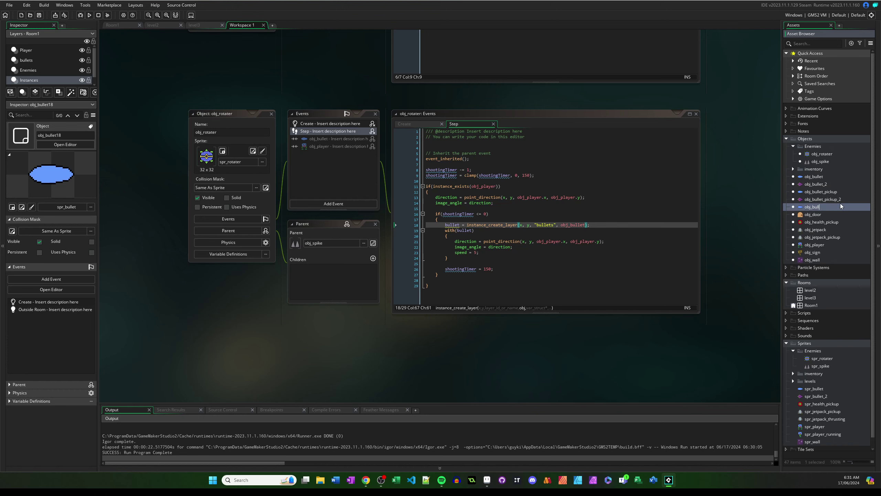
key("BackSpace")
key("BackSpace")
key("BackSpace")
type("nemy_bullet")
key("Return")
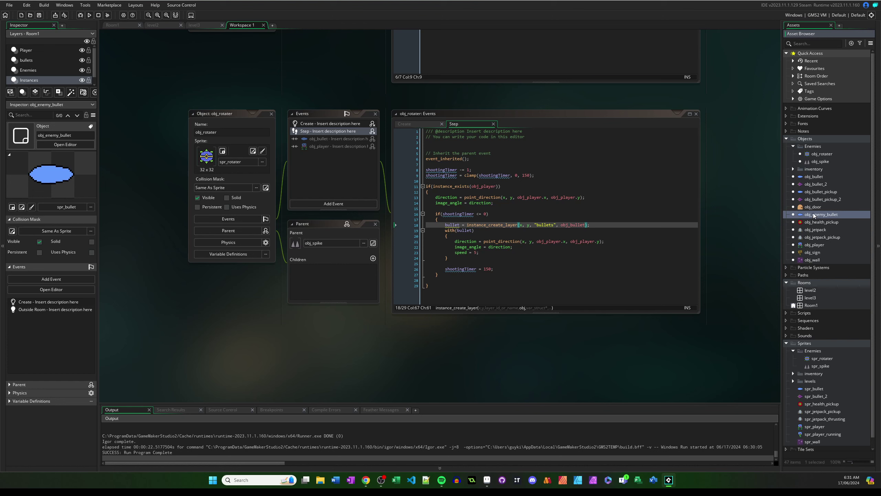
Move obj_enemy_bullet into a new Bullets group under Enemies.
left_click_drag(819, 215, 819, 147)
left_click(815, 146)
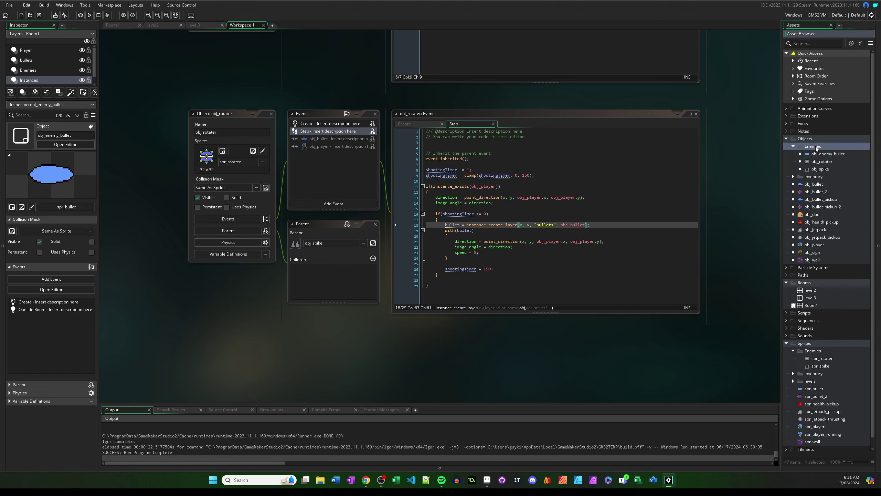
right_click(816, 147)
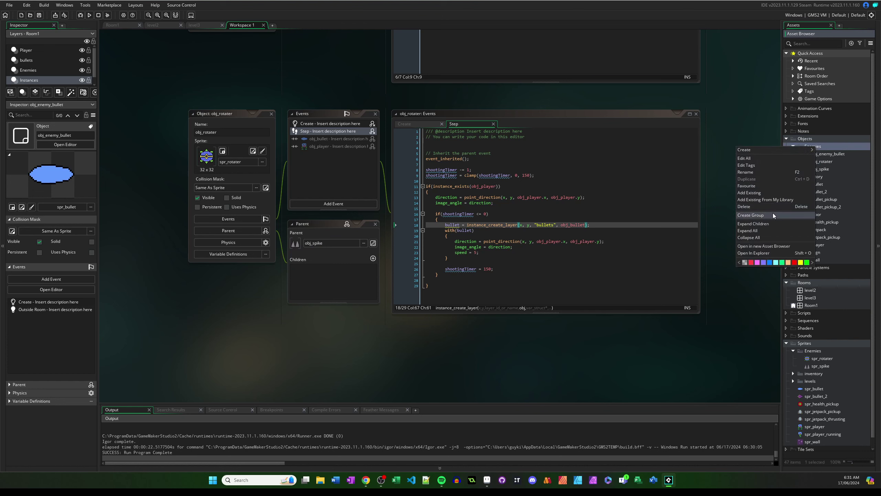
key("Escape")
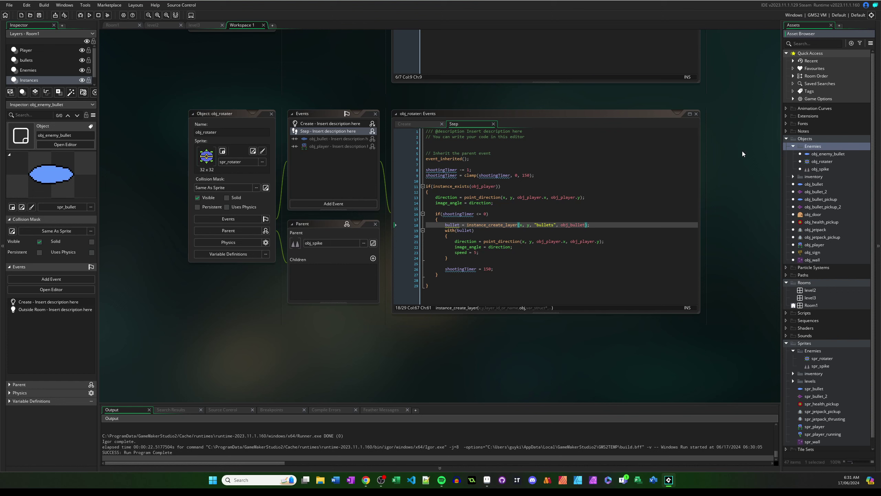
type("Bullets")
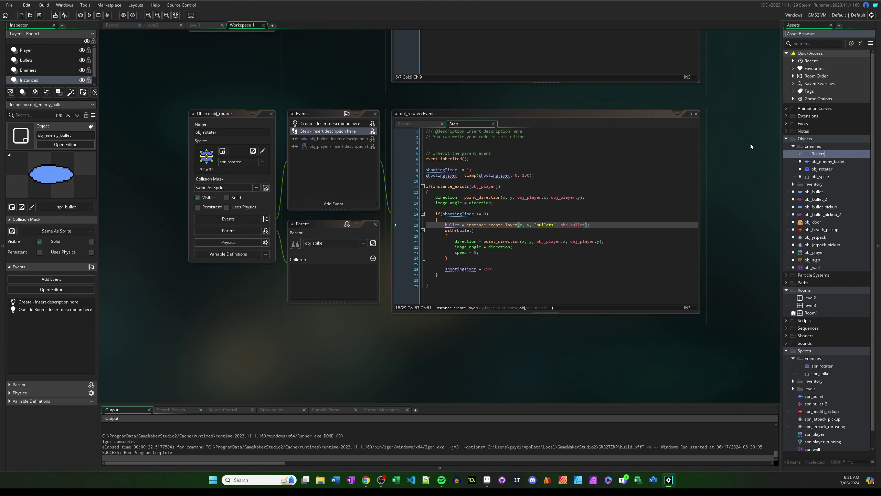
left_click(826, 162)
left_click_drag(826, 161, 823, 155)
Change the rotater's spawn call from obj_bullet to obj_enemy_bullet.
left_click(558, 225)
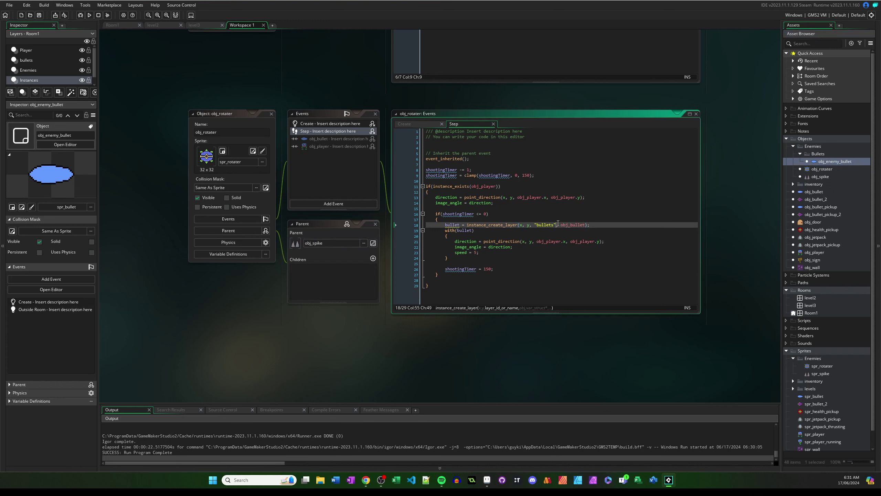
left_click(571, 225)
type("enem_")
type("y_")
left_click(508, 216)
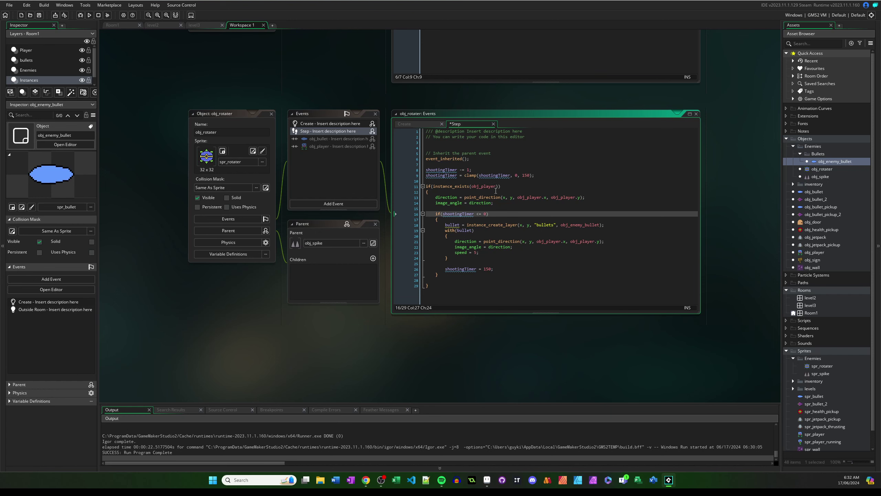
Open obj_enemy_bullet's Create code, which sets damage = 4.
left_click(523, 225)
double_click(833, 162)
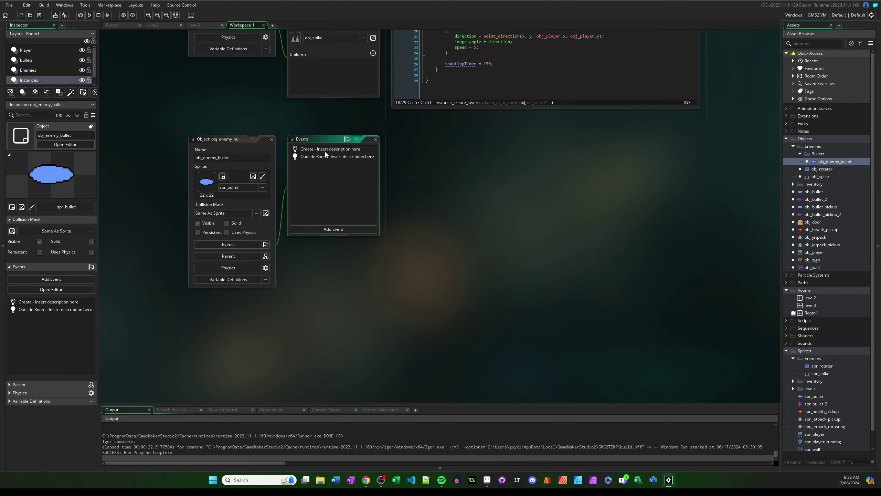
left_click(325, 150)
double_click(325, 150)
left_click(474, 201)
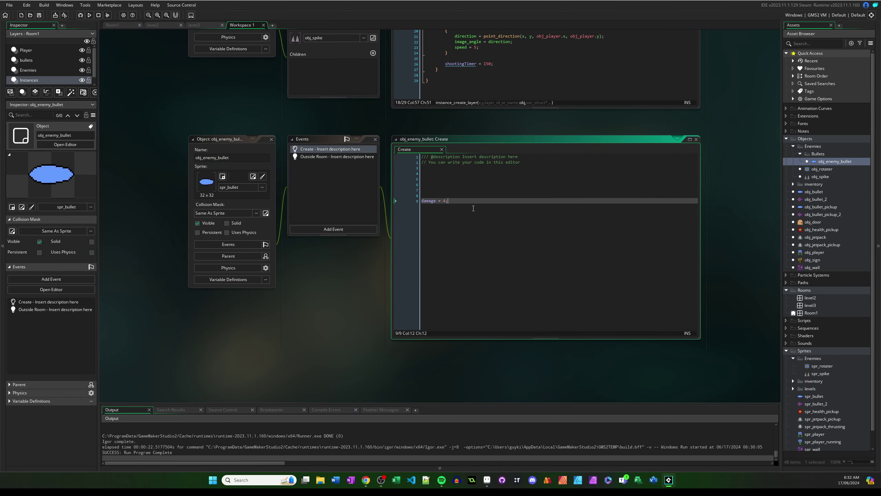
Check its Outside Room instance_destroy() code, then open obj_player's events.
double_click(325, 158)
left_click(520, 199)
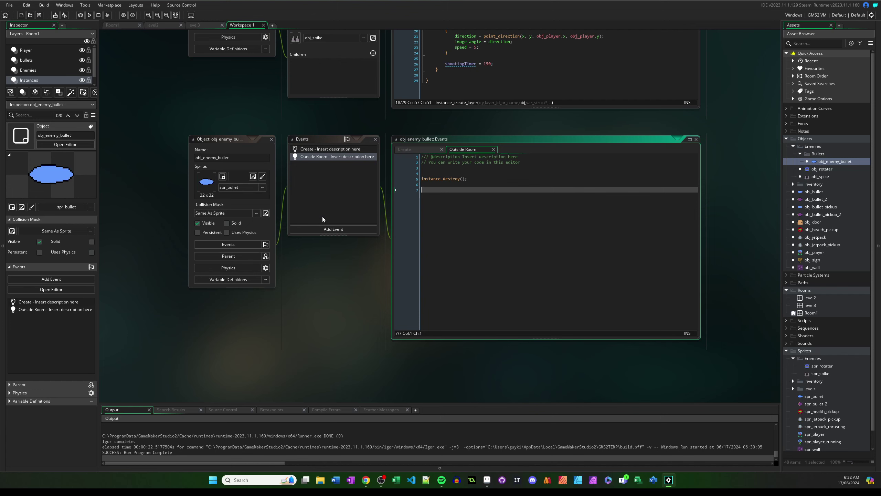
double_click(815, 253)
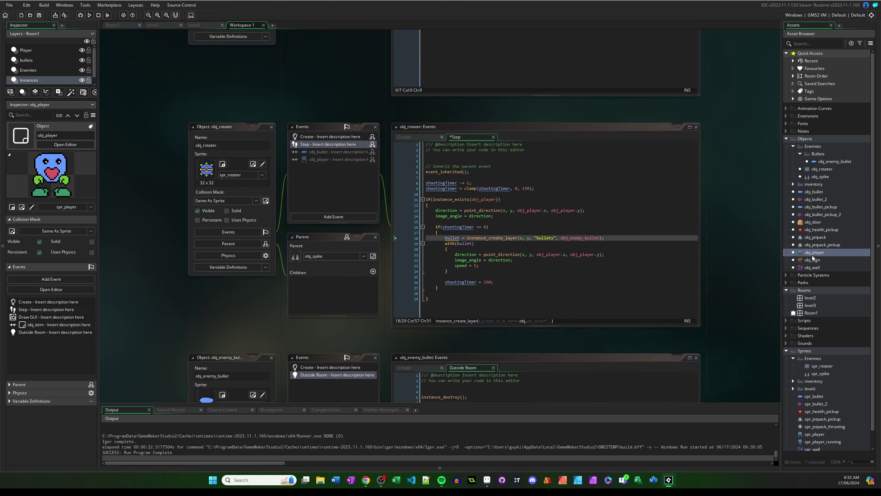
left_click(321, 147)
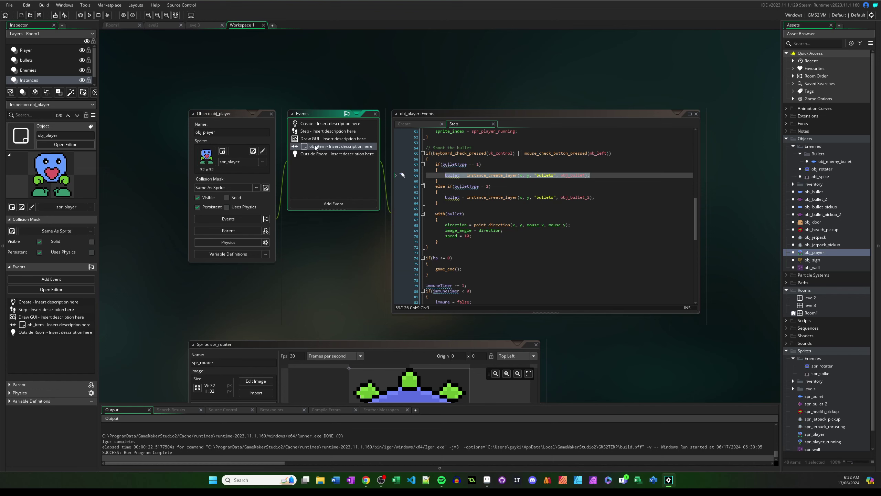
Review obj_spike's obj_player damage-and-immunity code and its obj_bullet collision event.
double_click(821, 177)
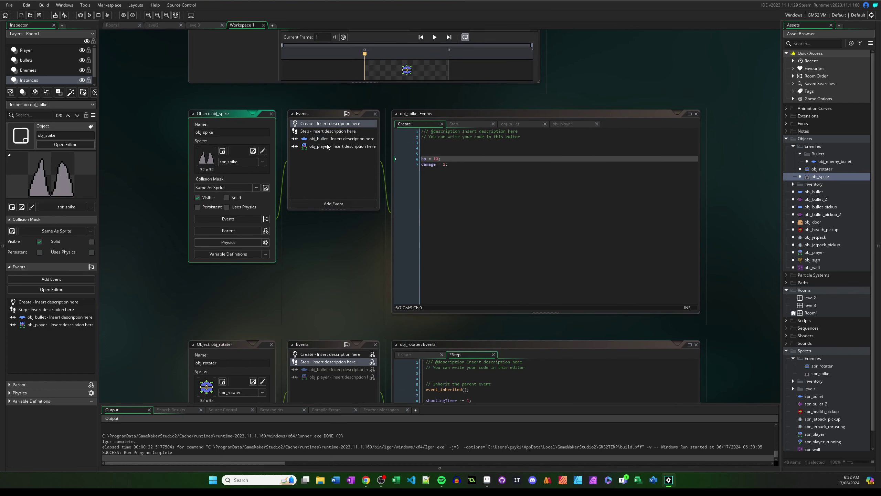
left_click(326, 145)
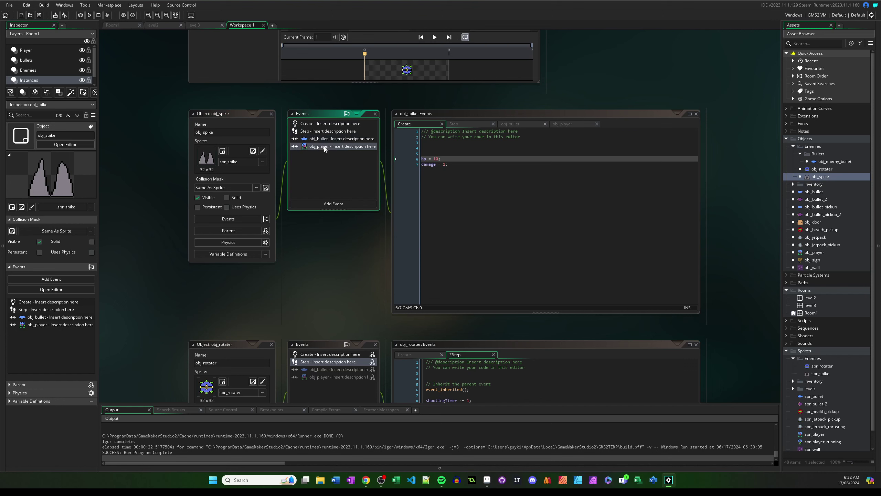
double_click(328, 148)
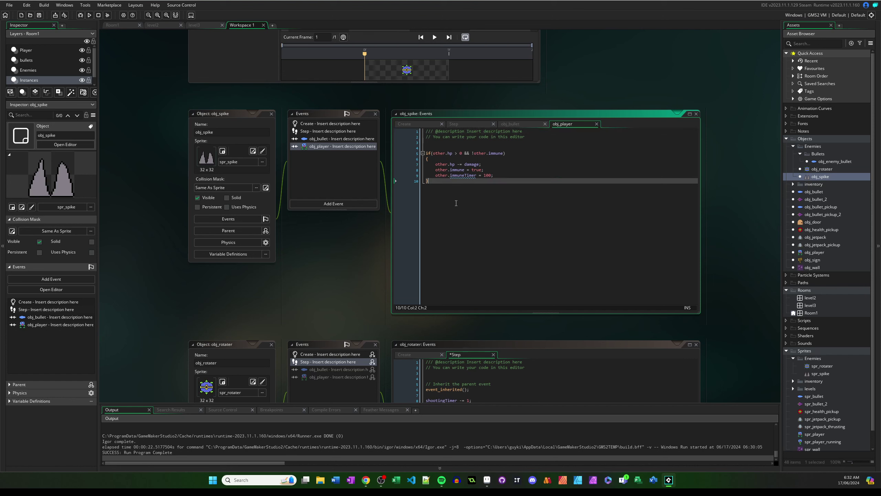
left_click_drag(494, 179, 418, 153)
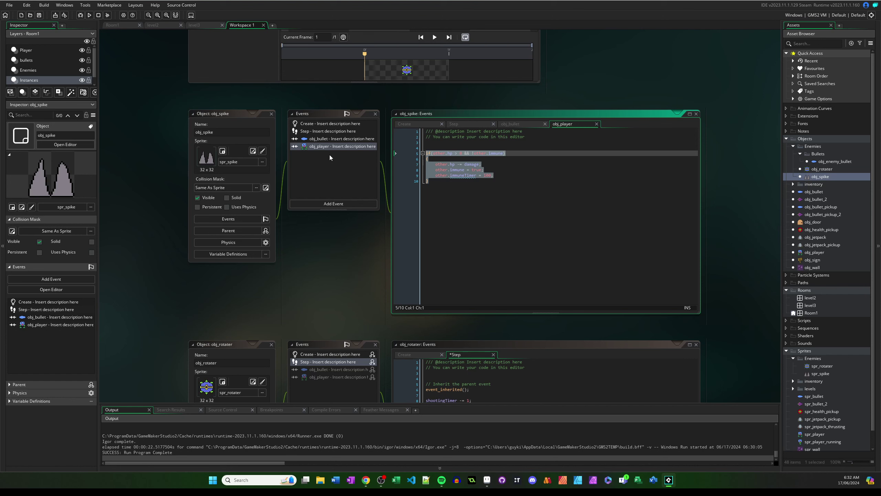
left_click(327, 140)
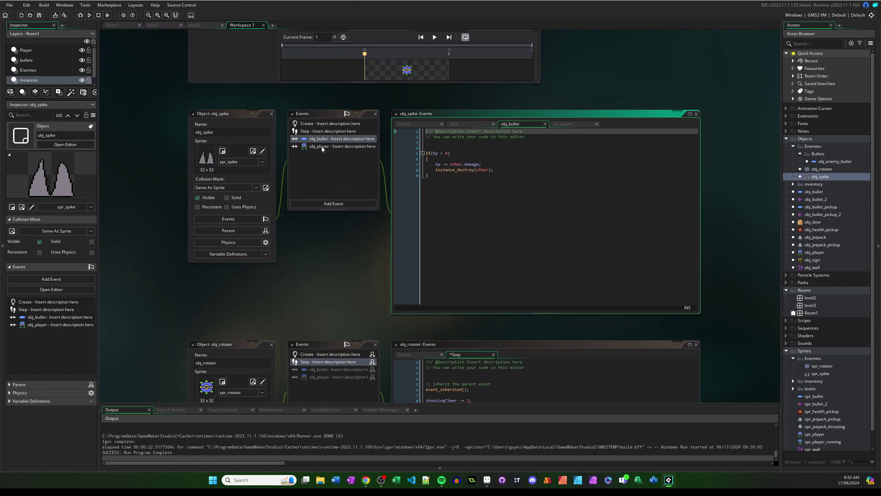
left_click(438, 177)
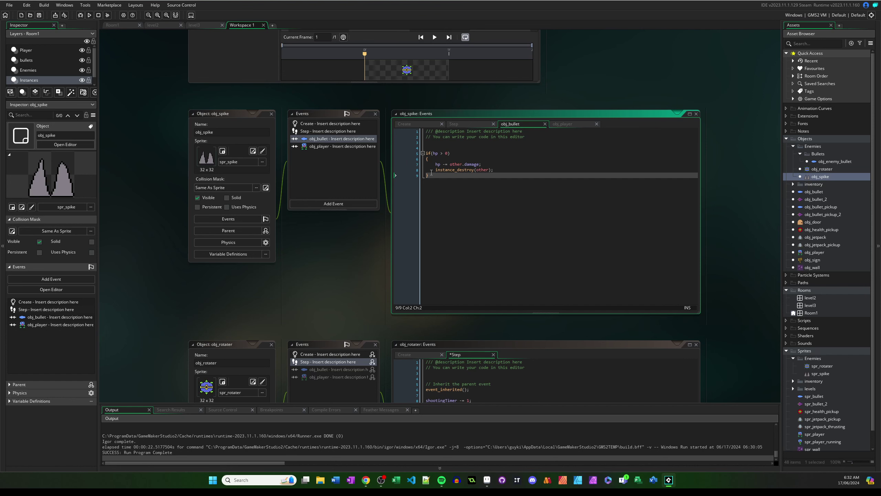
left_click(341, 148)
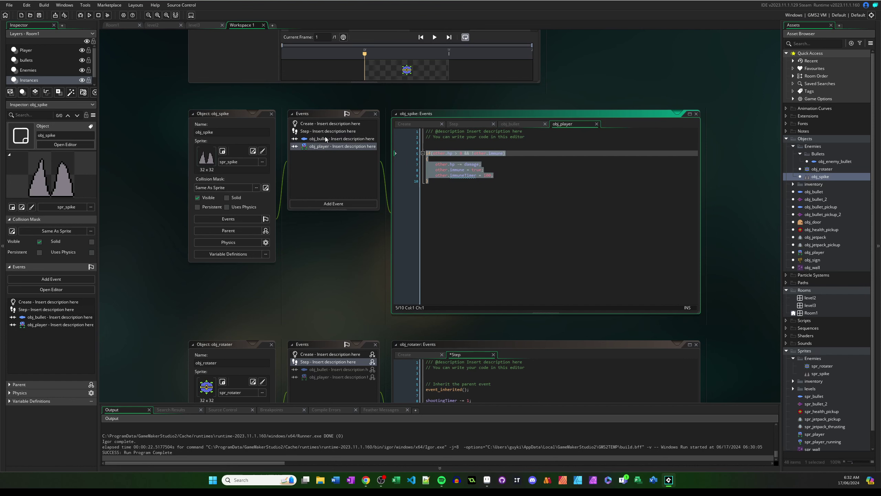
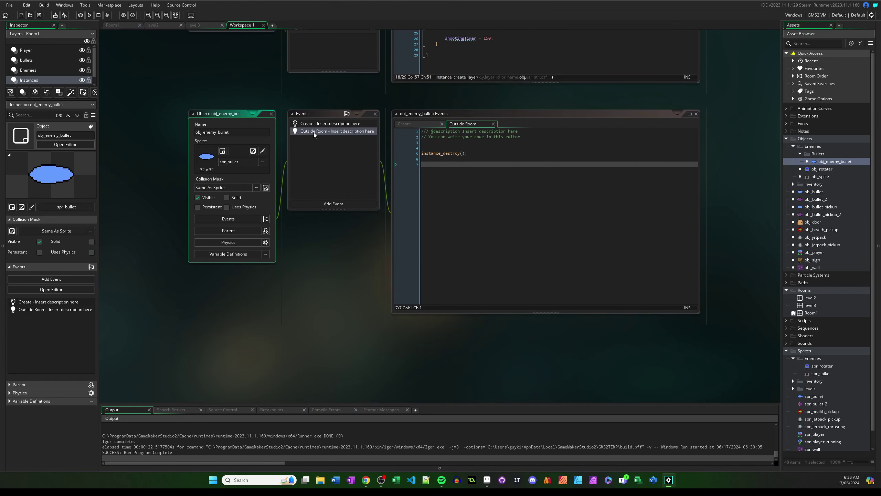
Remove the extra blank line in the Outside Room code and confirm obj_enemy_bullet has no parent.
key("BackSpace")
left_click(349, 197)
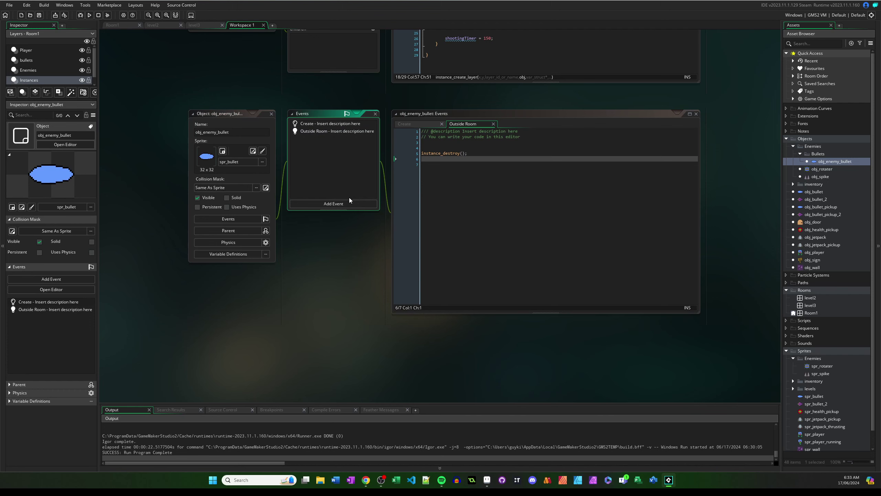
left_click(228, 229)
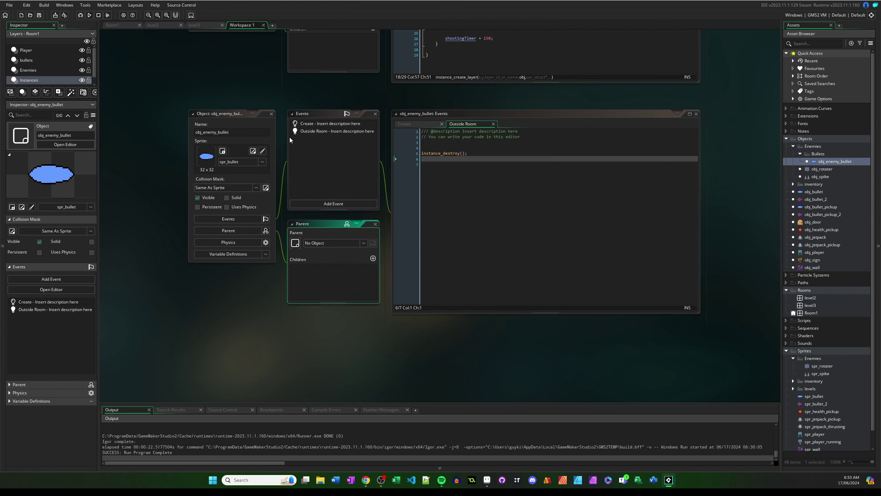
Review the bullet's Create and Outside Room event code.
left_click(330, 124)
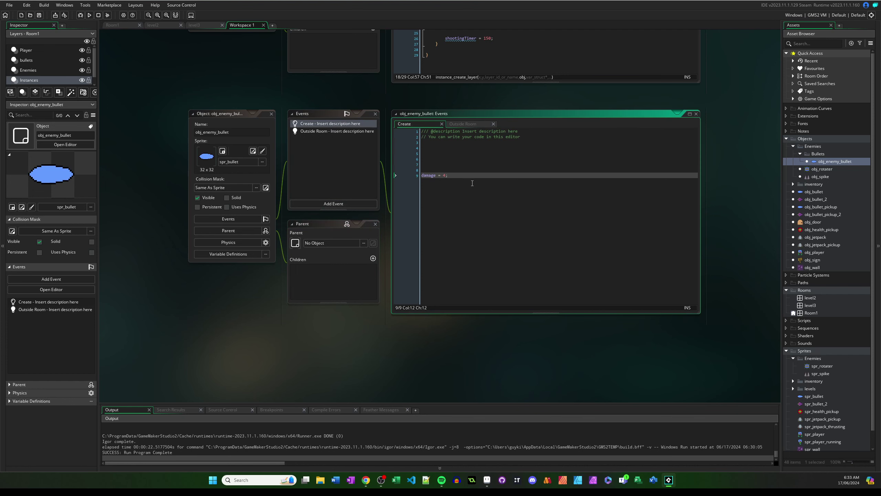
left_click(315, 130)
left_click(482, 166)
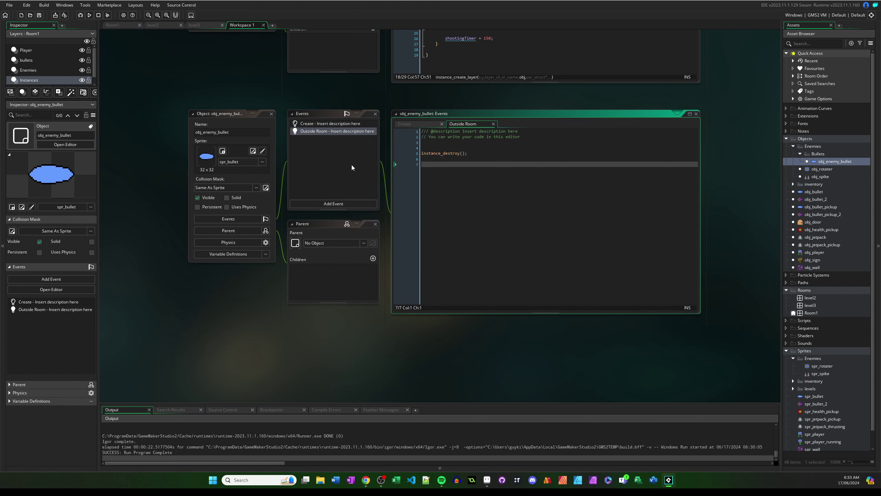
left_click(351, 165)
Add an obj_player collision event and select the damage if-block in obj_rotater's collision code.
left_click(345, 205)
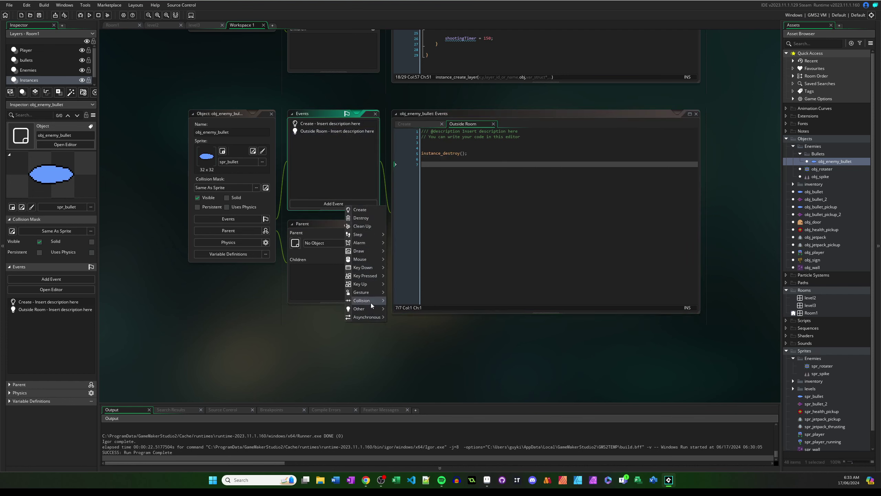
left_click(438, 381)
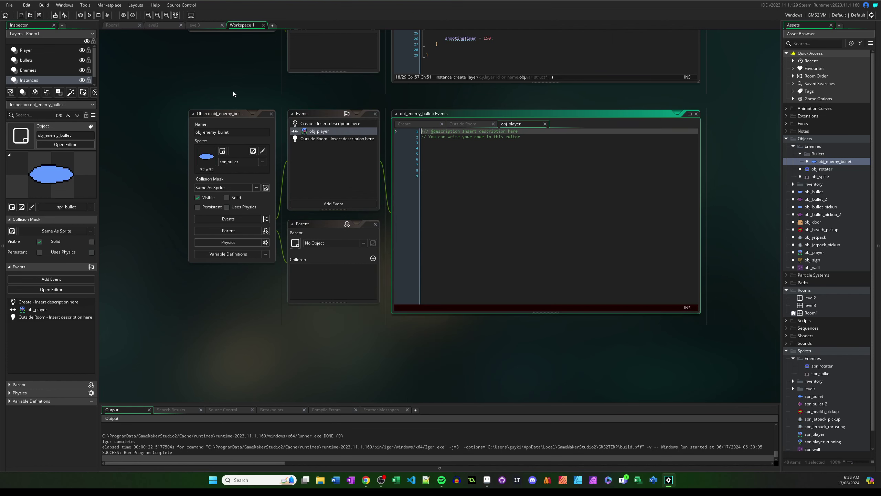
scroll(227, 90, "up", 5)
scroll(221, 146, "up", 5)
scroll(278, 211, "up", 3)
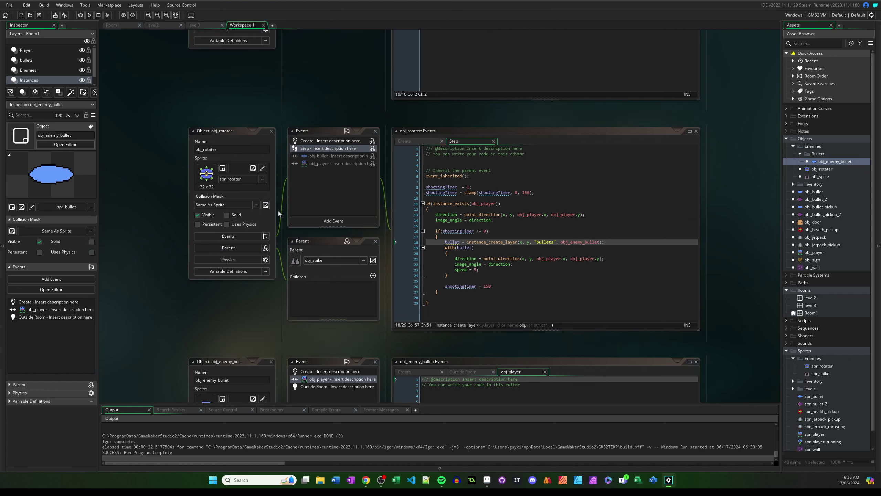
scroll(216, 202, "up", 3)
scroll(299, 191, "down", 2)
left_click(322, 184)
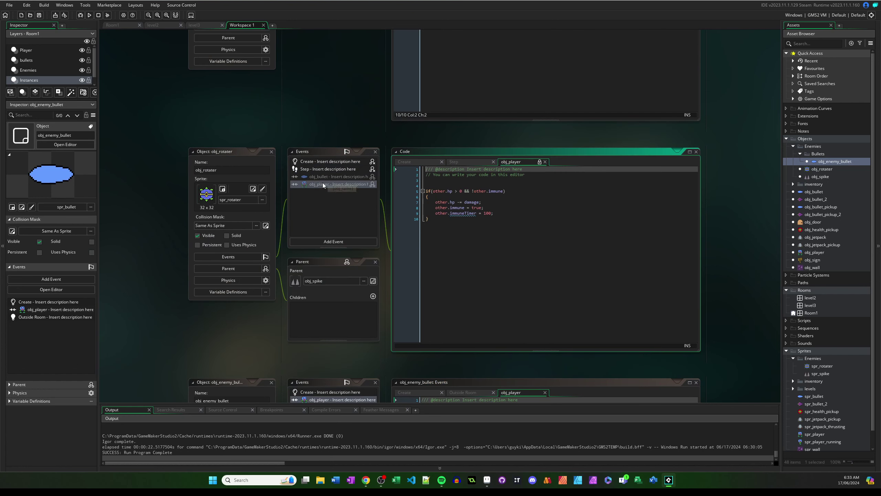
left_click_drag(496, 216, 407, 189)
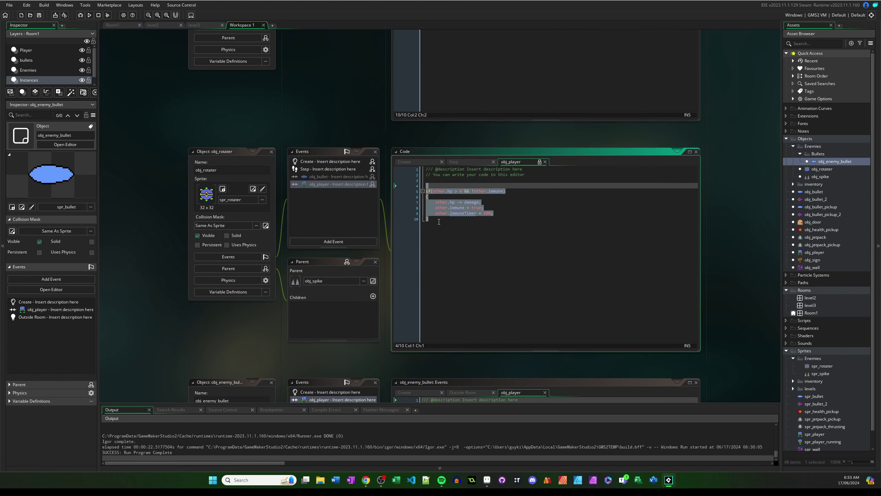
left_click(494, 213)
left_click_drag(493, 213, 414, 192)
key("ctrl+c")
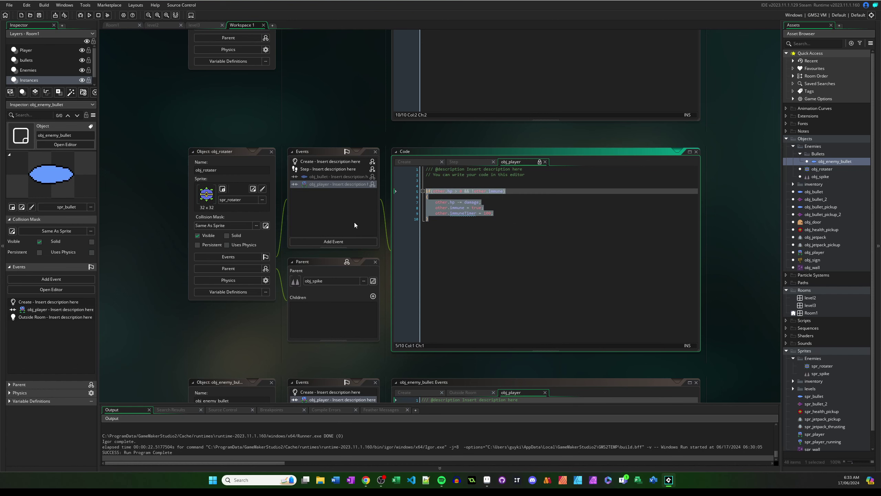
scroll(354, 222, "down", 3)
scroll(313, 207, "down", 3)
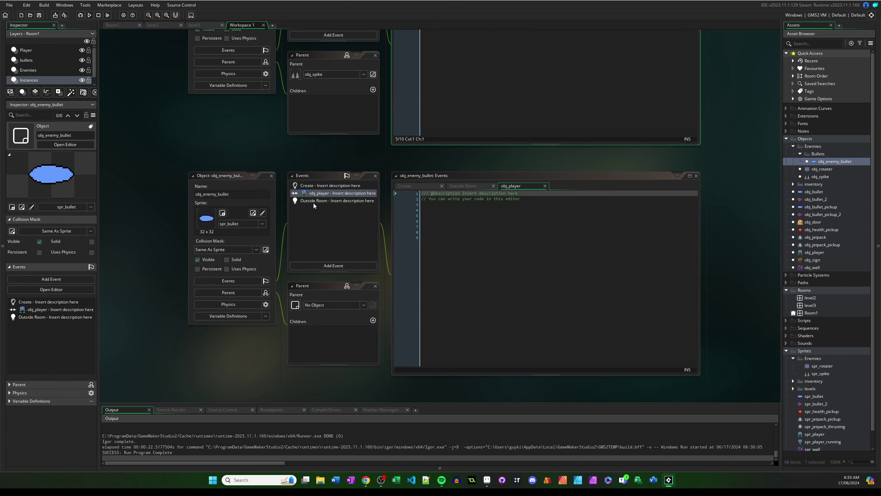
Paste the damage if-block into the bullet's collision event, trim blank lines, and check the immuneTimer code.
left_click(482, 214)
key("ctrl+v")
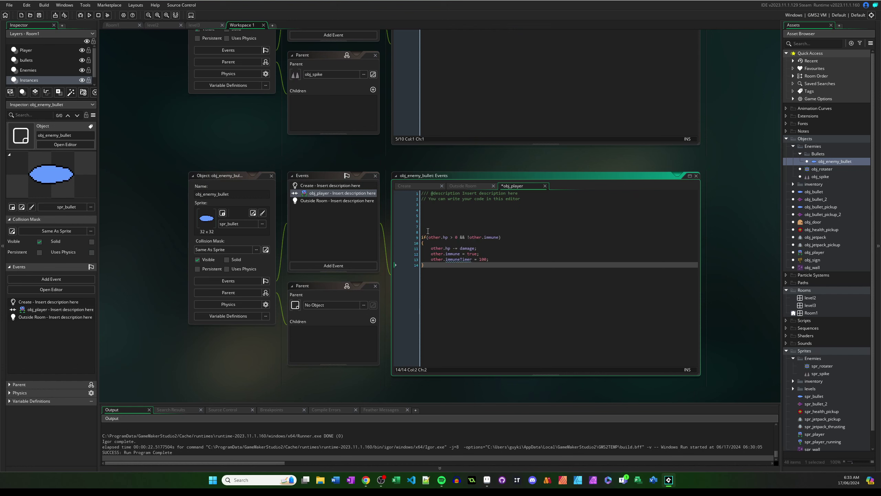
key("BackSpace")
key("BackSpace")
left_click(437, 243)
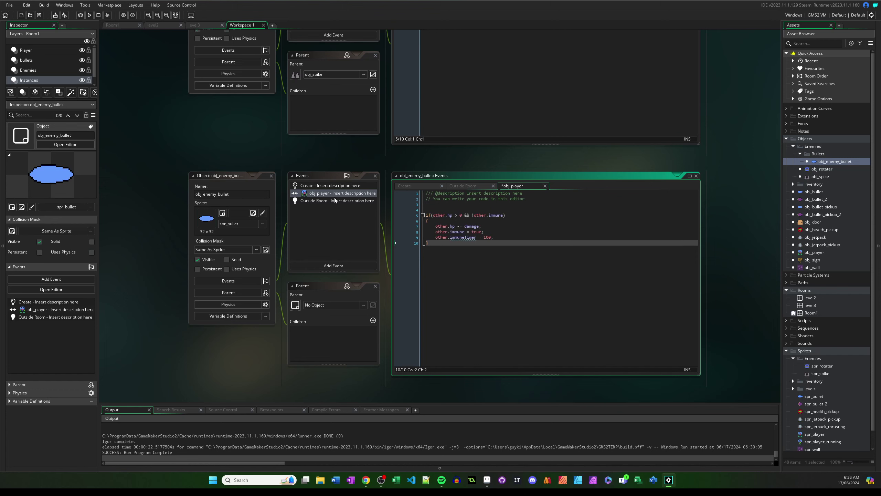
left_click(210, 119)
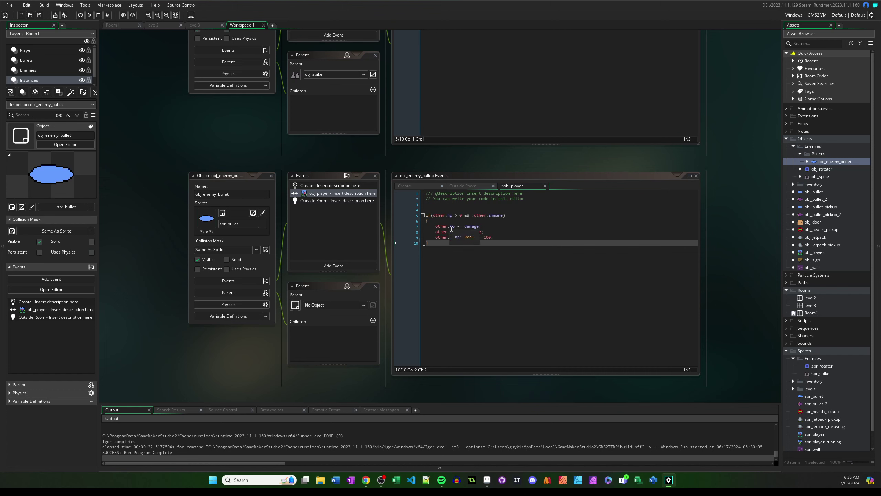
left_click(482, 226)
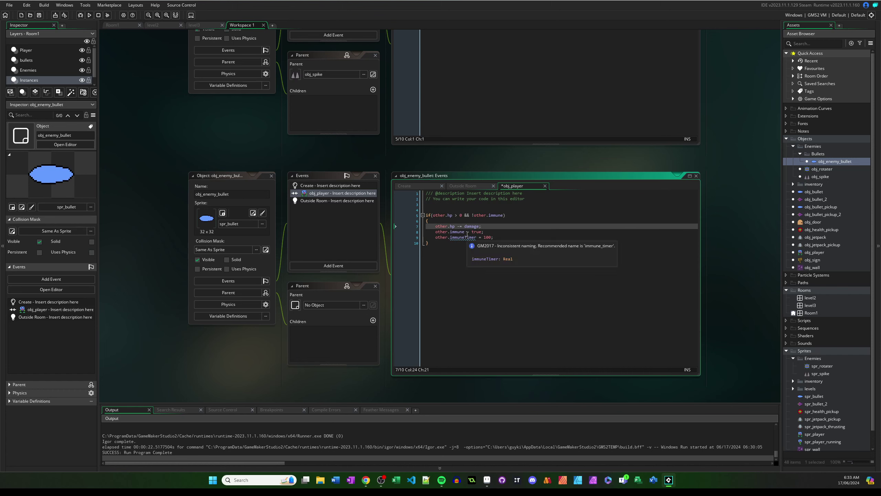
left_click(496, 242)
left_click(471, 237)
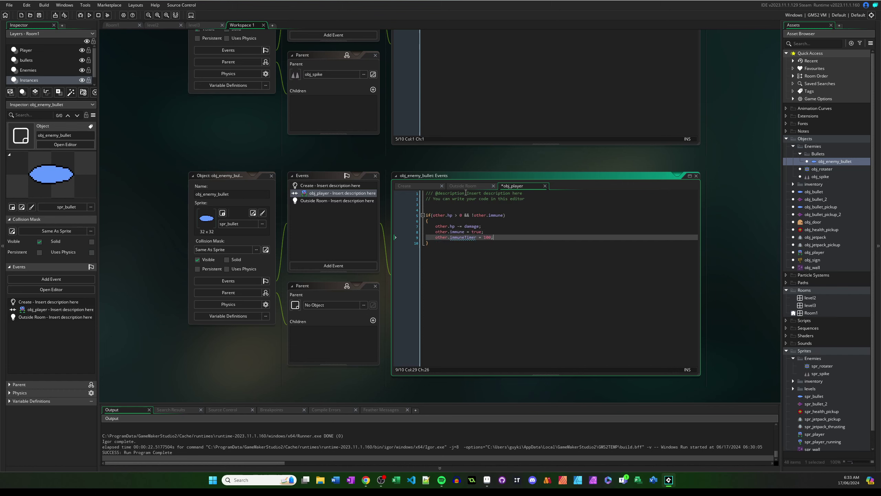
View the bullet's Create event, then build and run the game to test bullet damage.
left_click(335, 187)
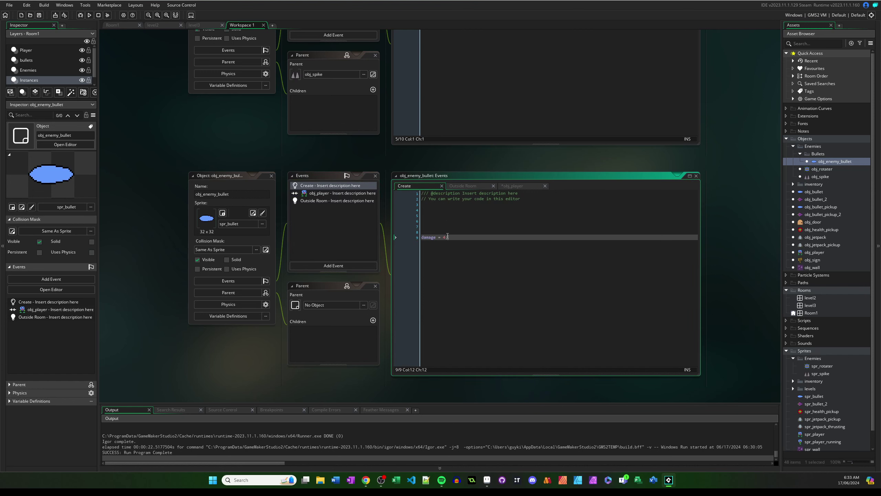
left_click(228, 132)
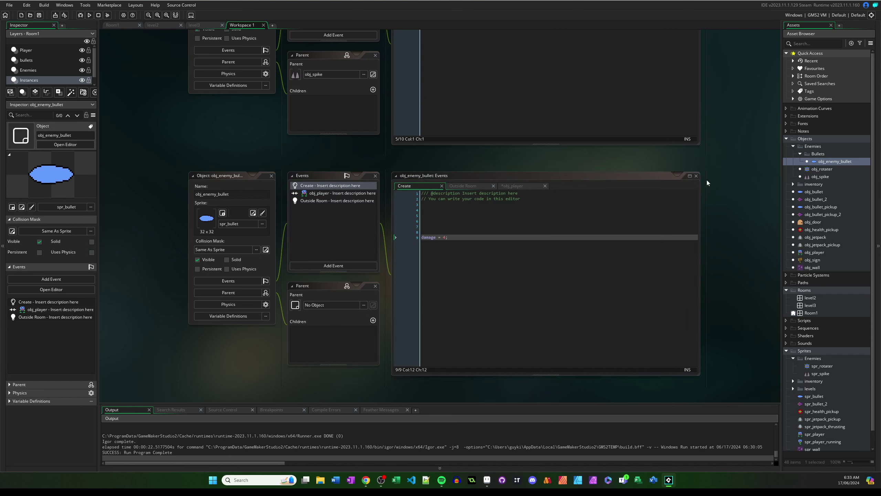
left_click(89, 16)
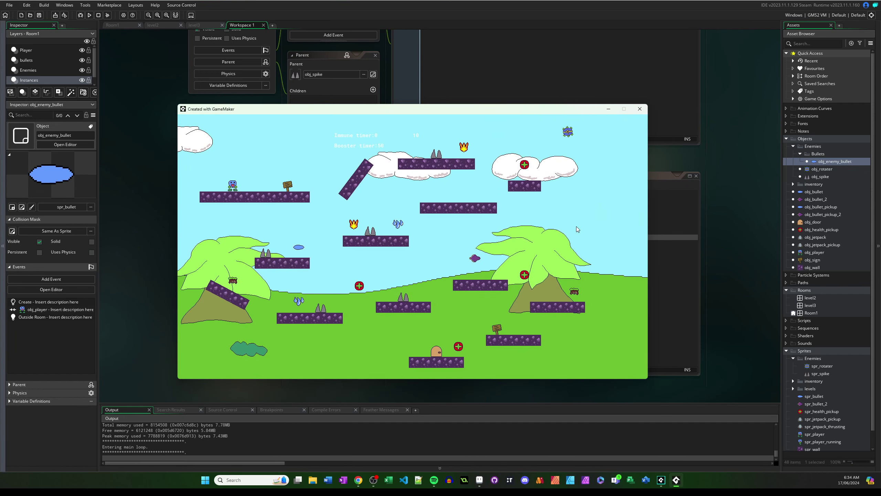
Walk the player right onto the sign and back left, then close the game.
key("Right")
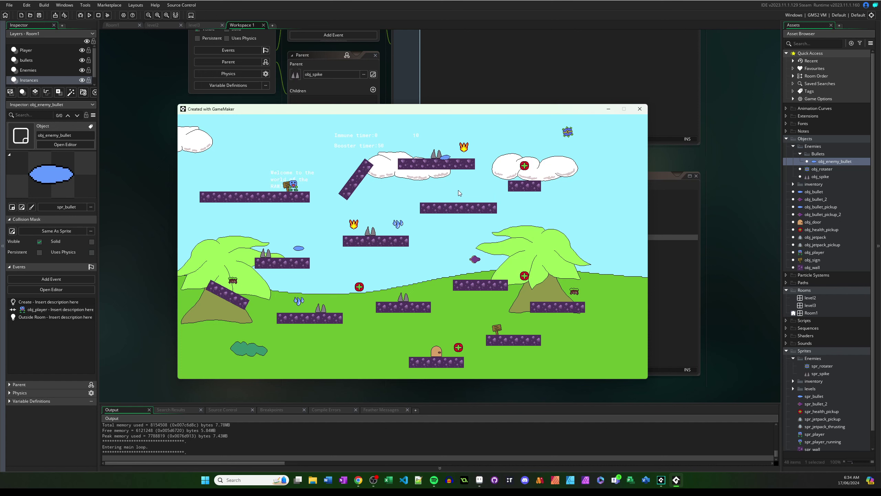
key("Left")
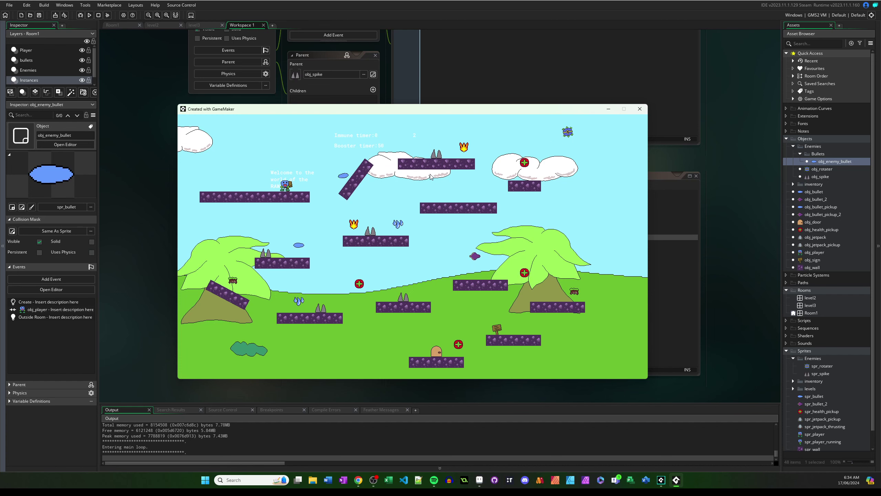
key("Left")
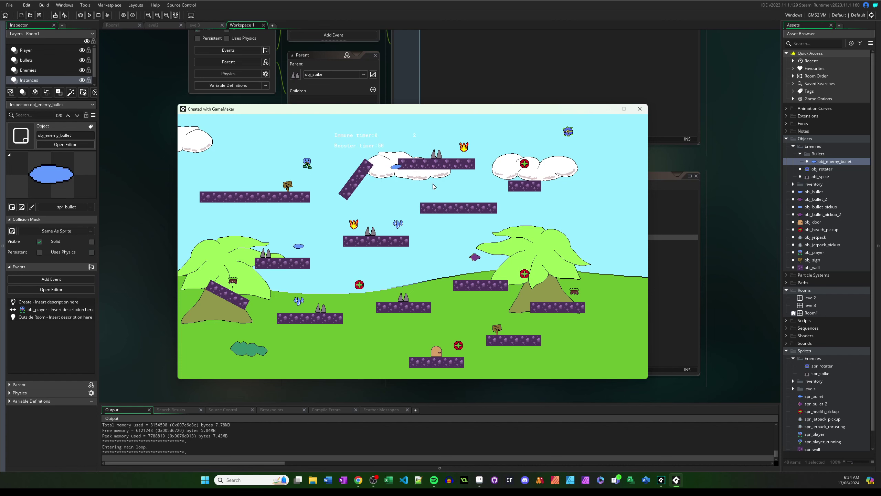
key("Escape")
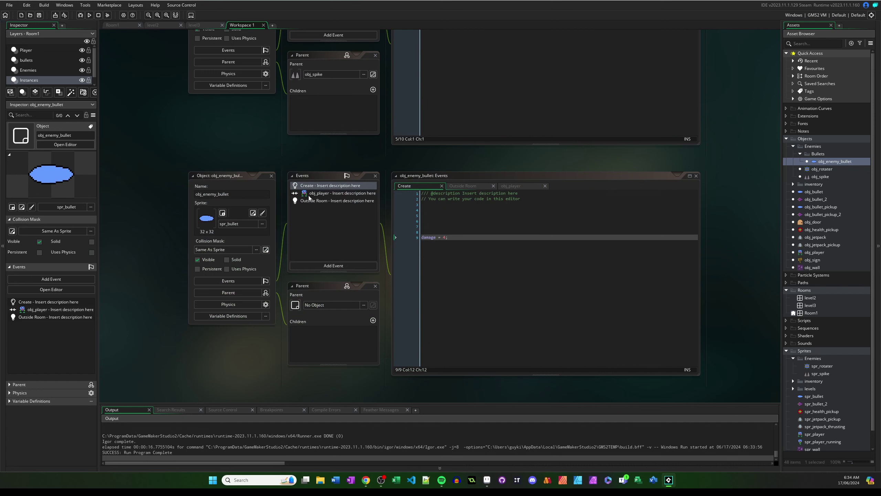
Add an unindented instance_destroy() line after the if block in the bullet's obj_player collision code.
left_click(319, 194)
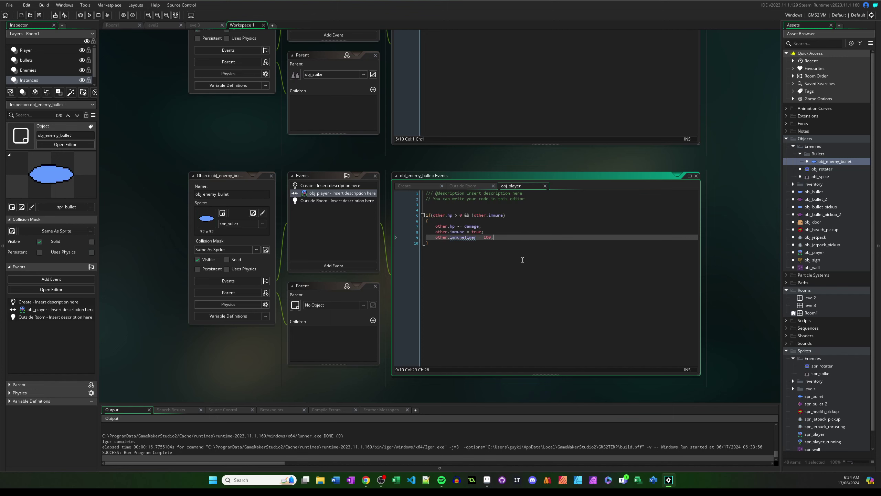
key("Return")
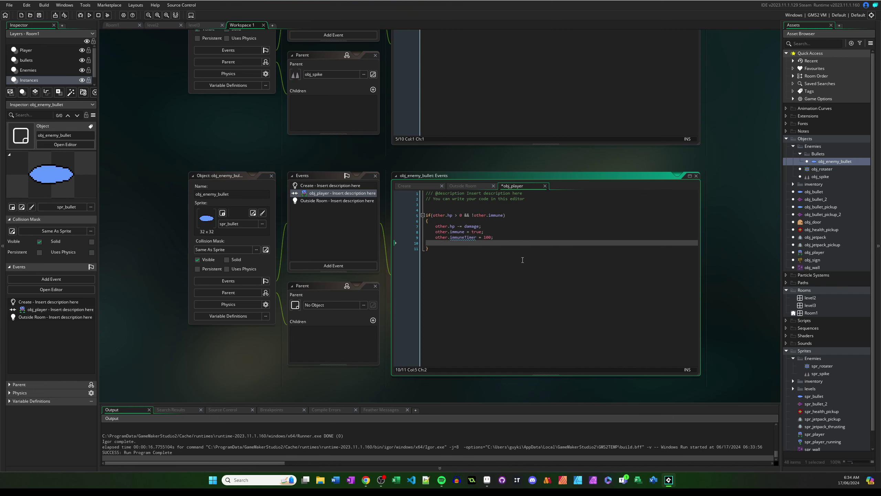
type("instance_destroyu")
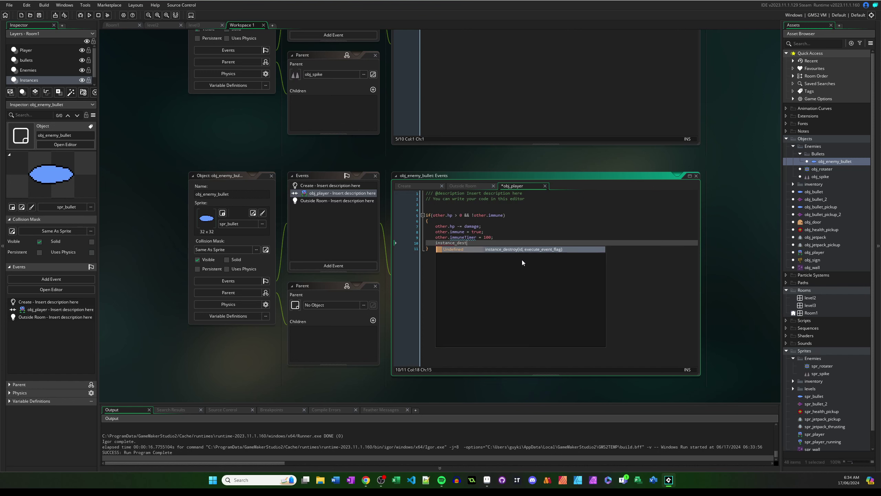
key("BackSpace")
type("()")
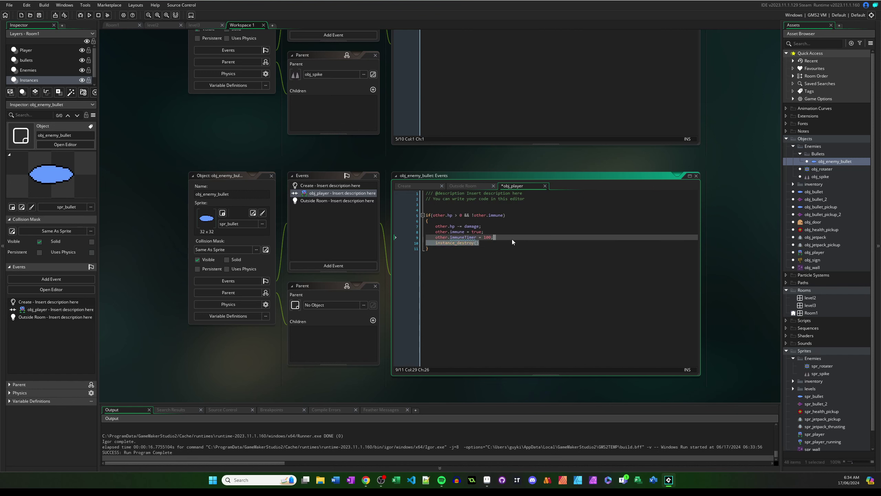
key("Down")
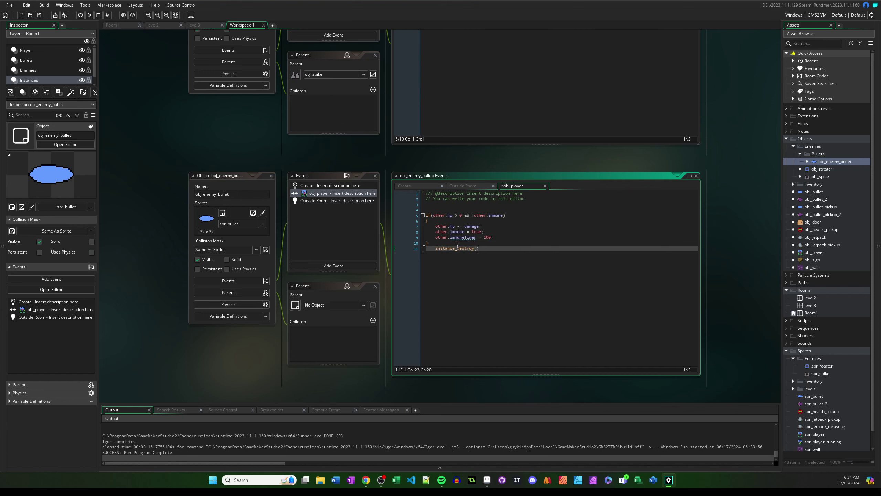
key("Home")
key("Delete")
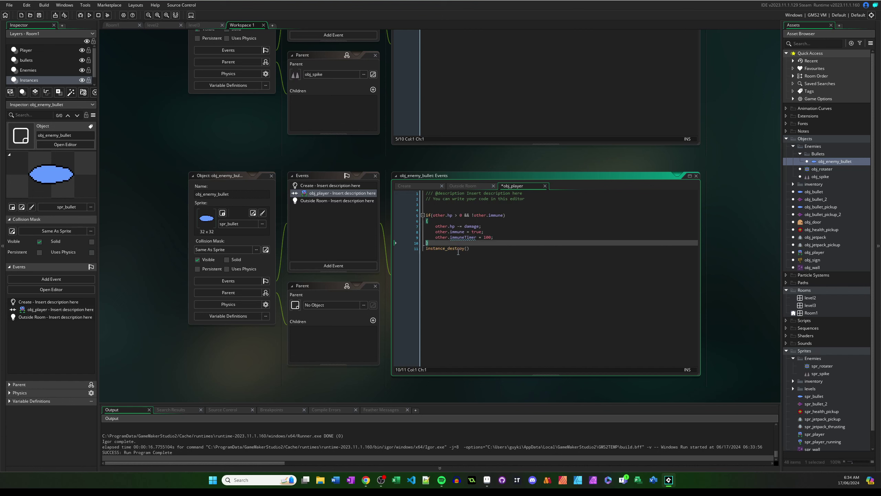
type("}")
key("Return")
left_click(449, 204)
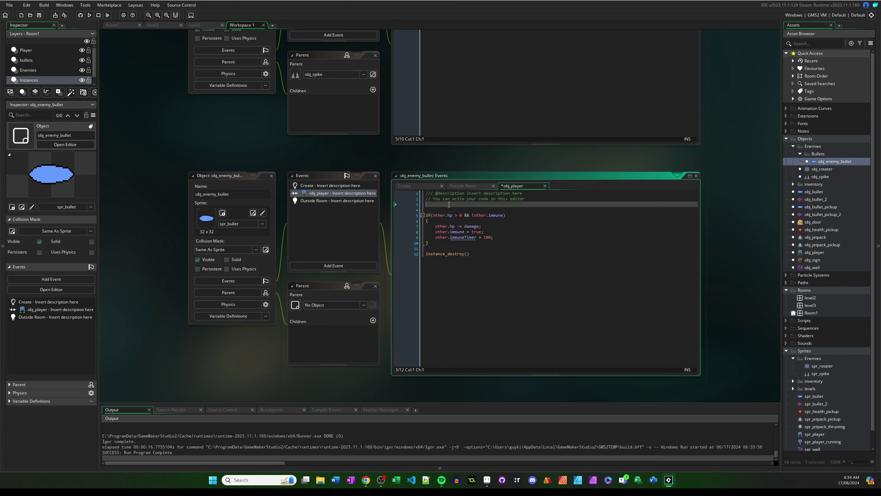
left_click(529, 290)
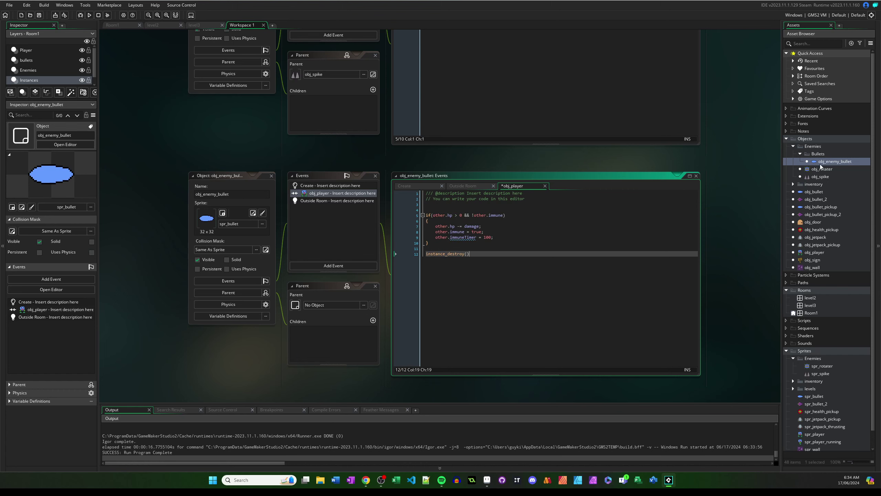
Inspect obj_spike's obj_bullet collision code, then rebuild and run the game.
double_click(821, 178)
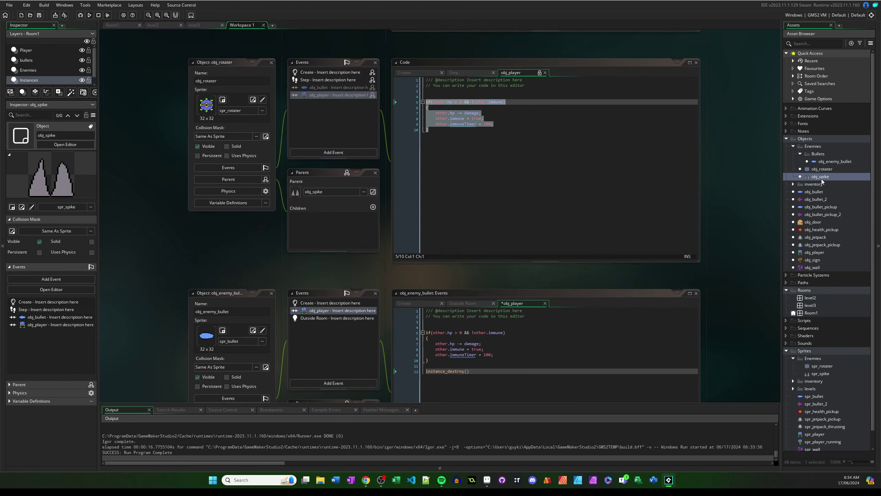
left_click(329, 137)
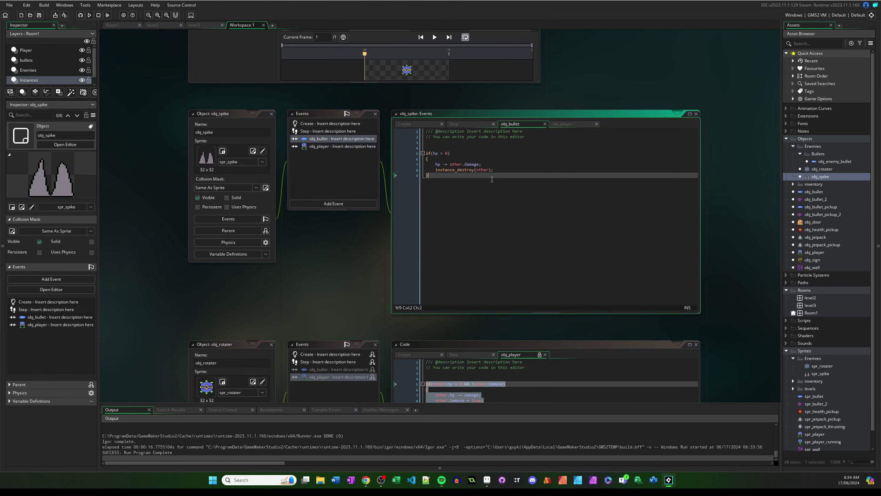
left_click(505, 170)
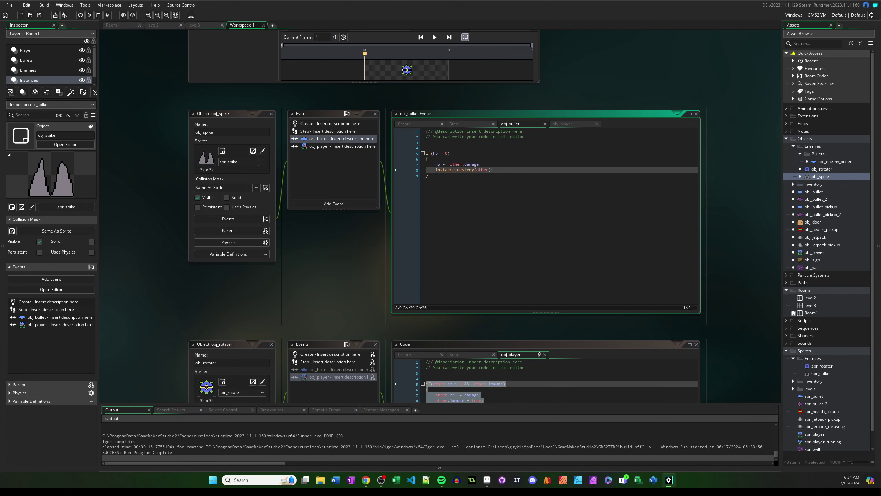
scroll(372, 201, "down", 5)
scroll(372, 202, "down", 3)
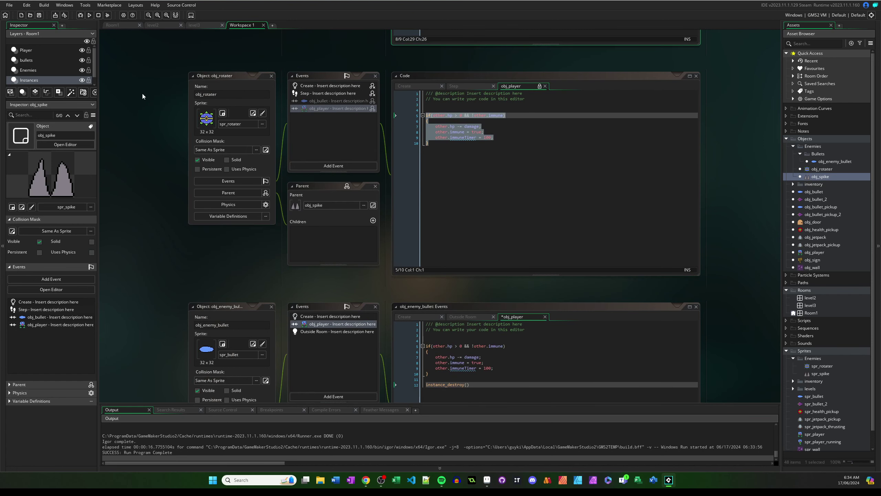
left_click(90, 15)
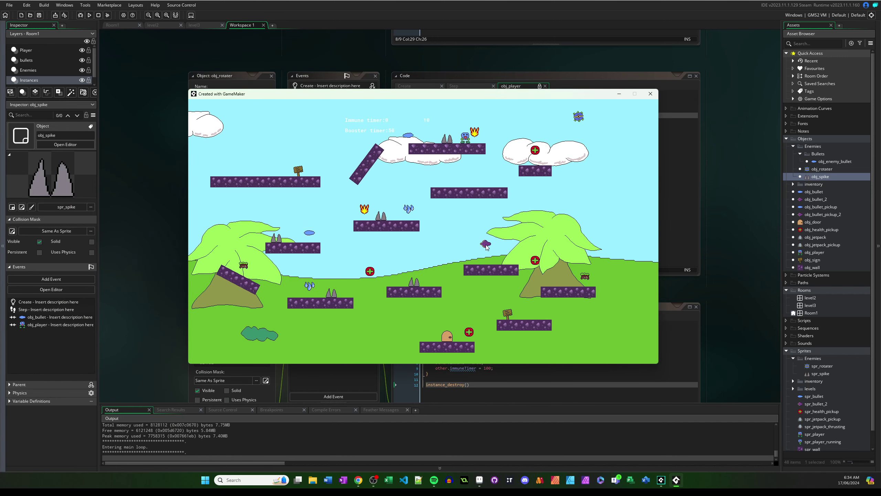
Drop the player from the cloud, jump toward the tree, and collect the health pickup.
key("Right")
key("Down")
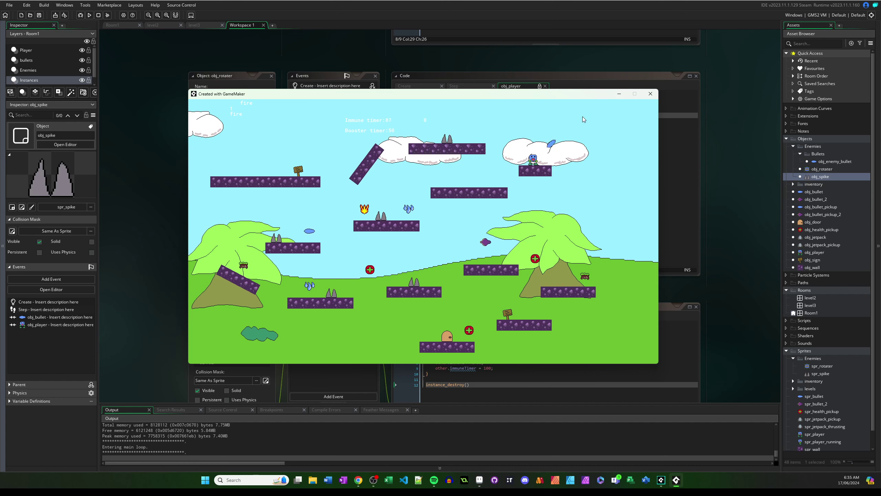
key("Left")
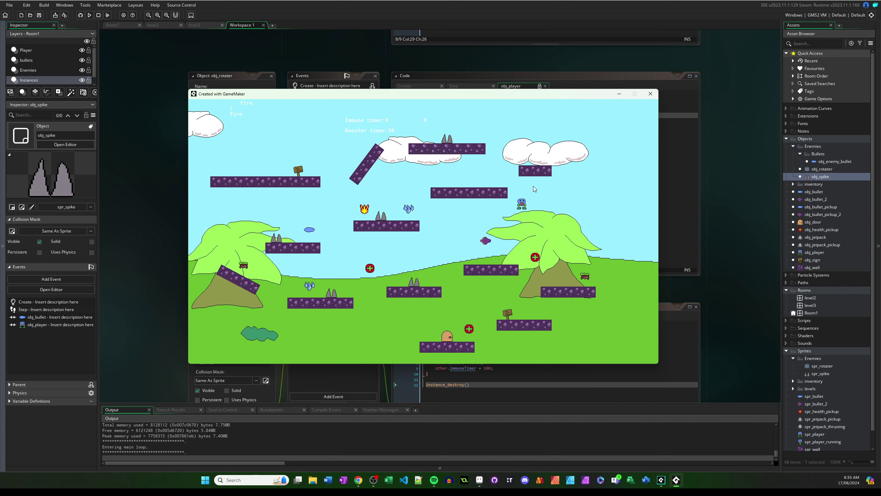
key("Up")
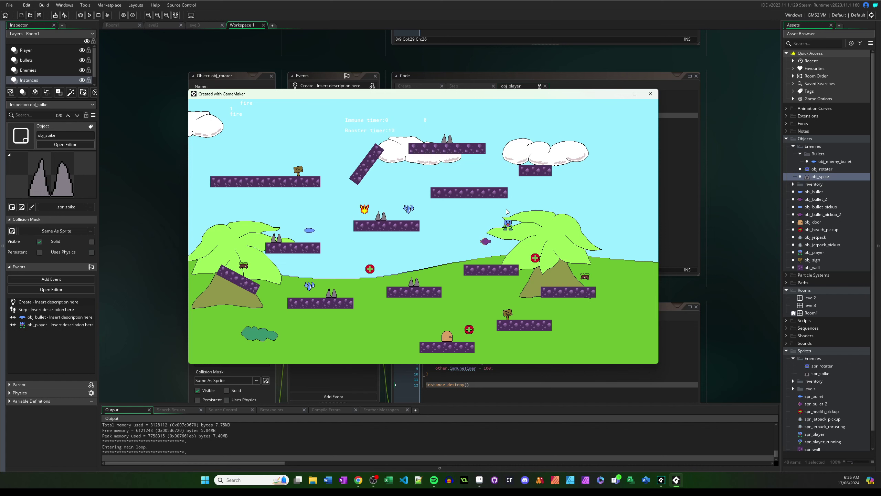
key("Right")
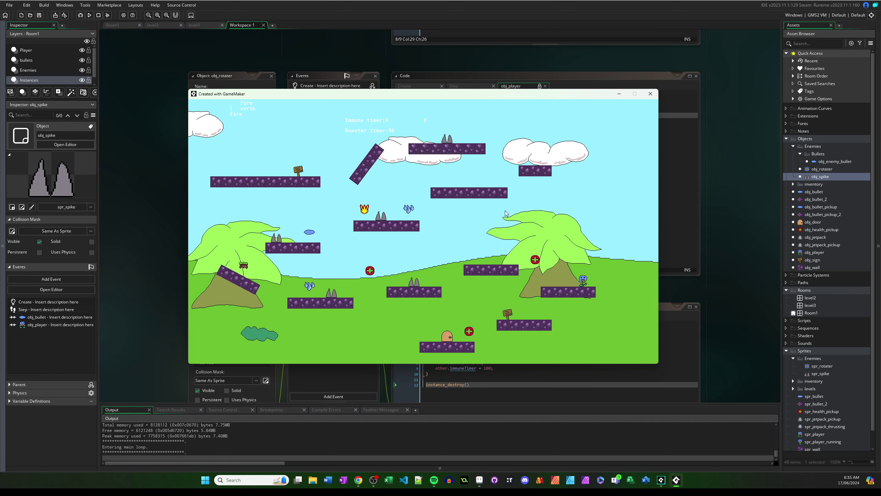
key("Right")
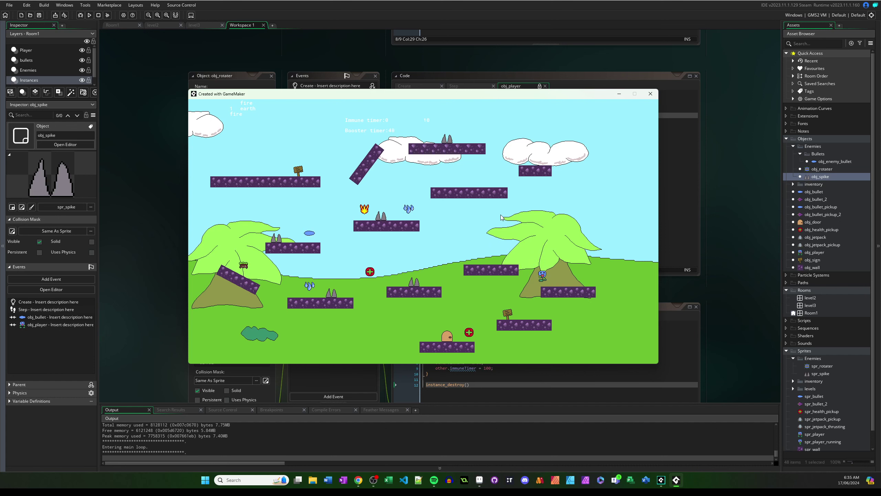
key("Left")
key("Up")
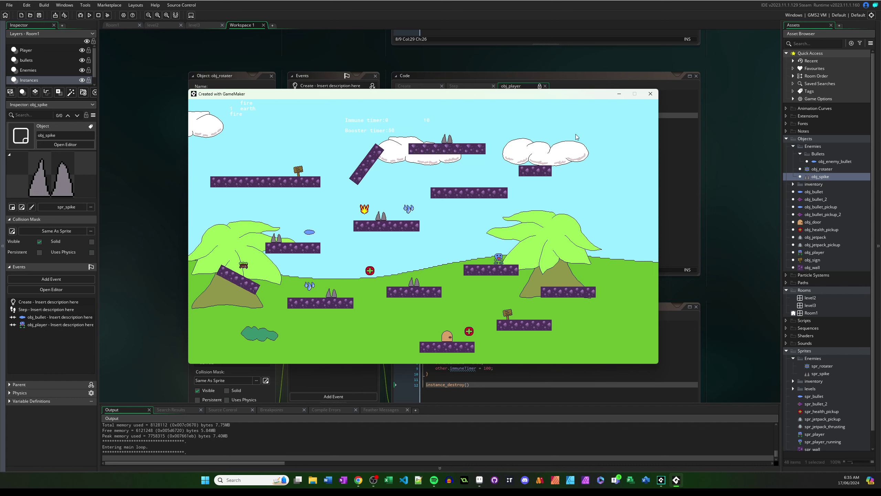
Close the game and bring up obj_rotater's Step event code.
left_click(651, 94)
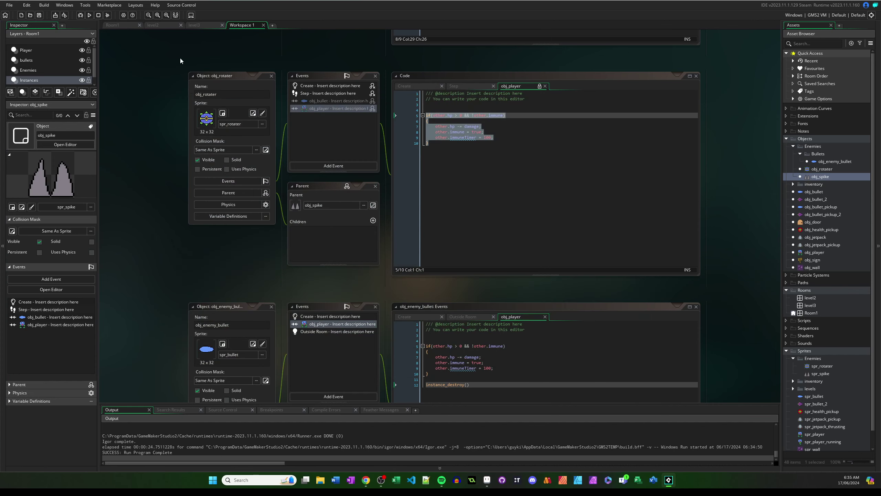
left_click(509, 157)
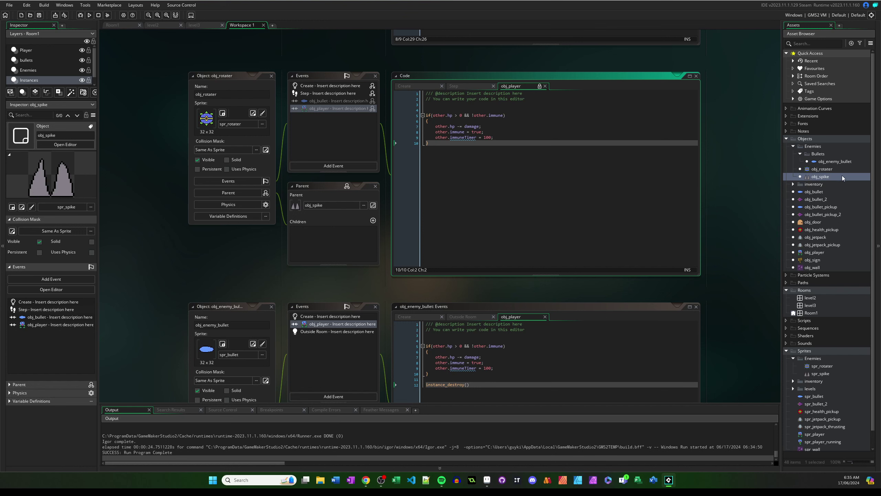
left_click(824, 169)
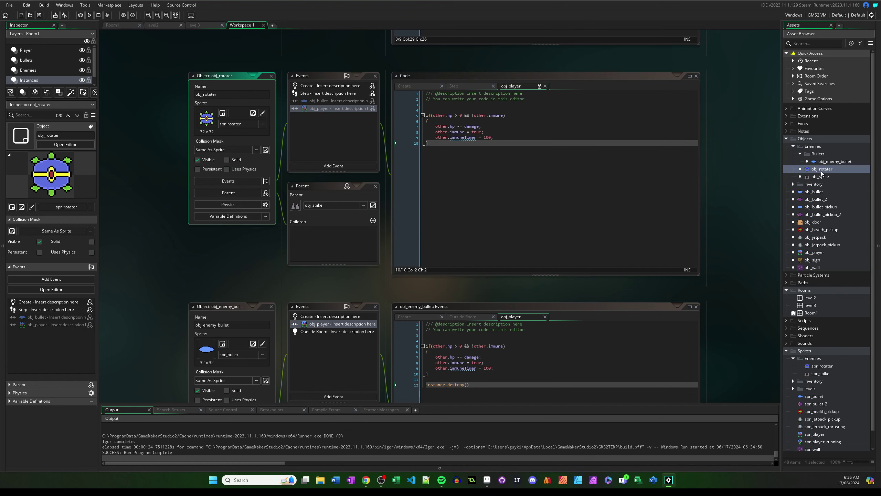
left_click(317, 92)
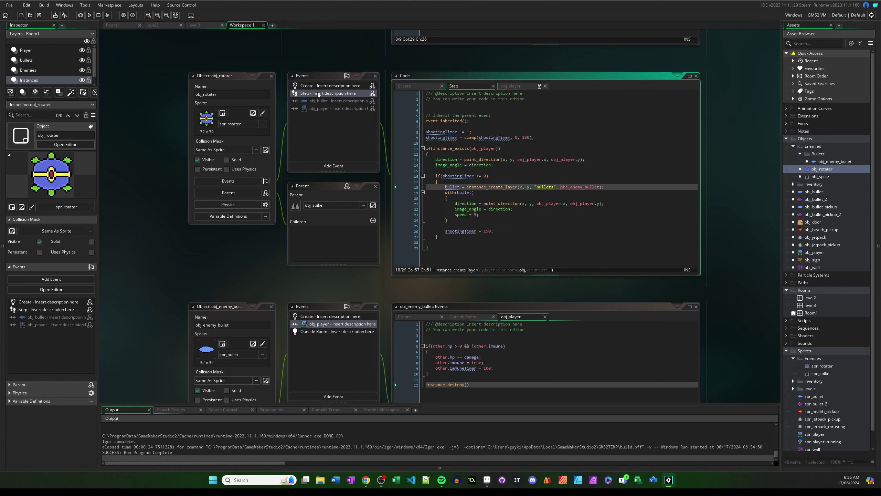
Replace the shooting timer reset value 150 with random_range(60, 150).
double_click(487, 232)
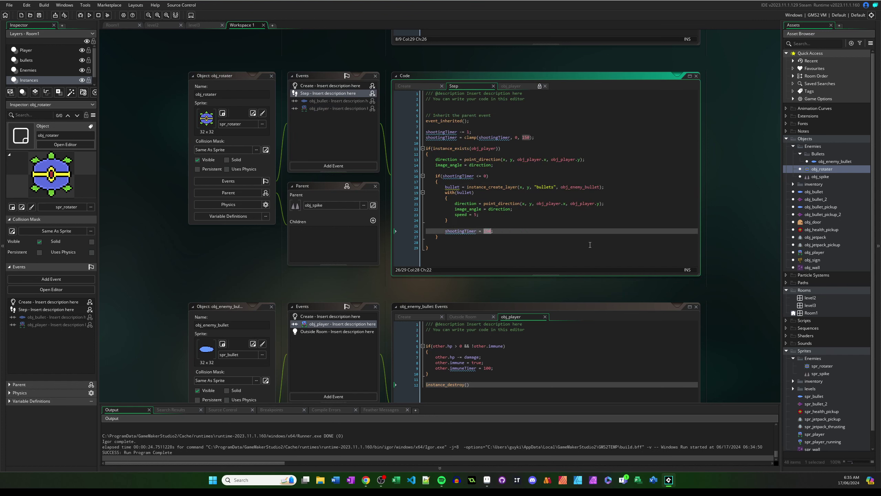
type("random_")
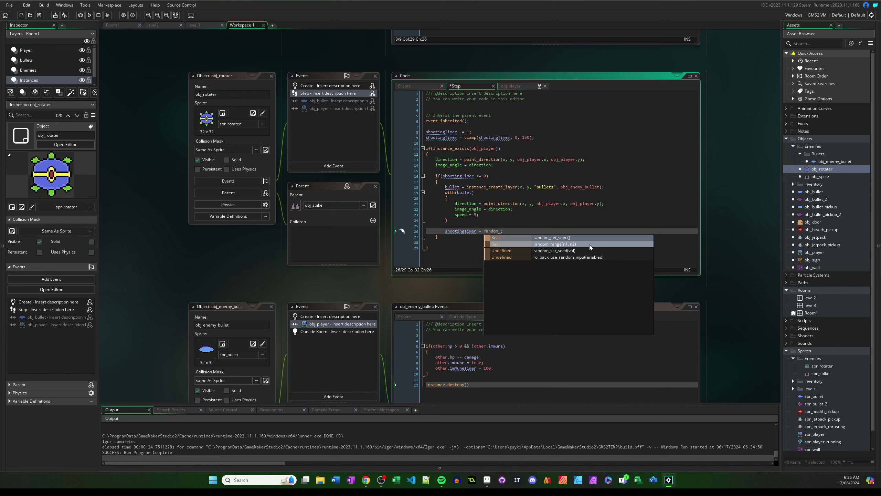
key("Return")
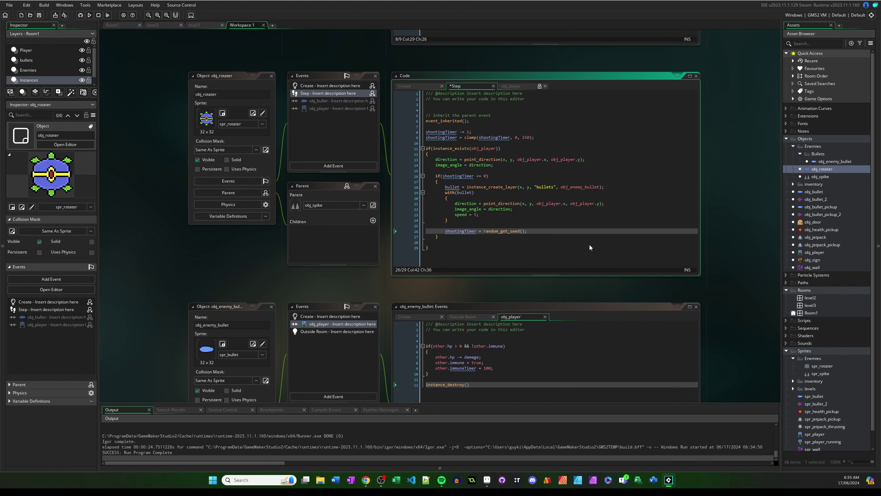
key("Left")
key("ctrl+shift+Left")
type("random_ra")
type("nge")
key("Right")
type("60, 150")
key("End")
Place obj_rotater instances by the right palm tree and lower left of Room1, then run.
left_click(113, 25)
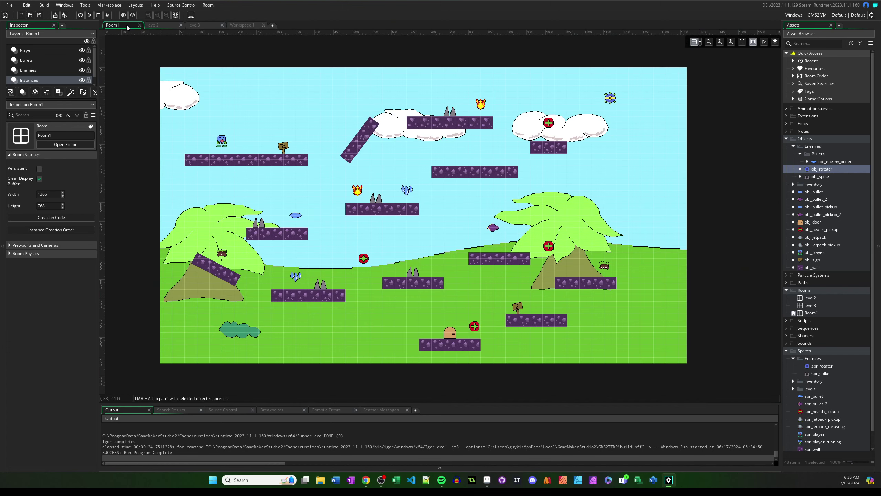
left_click(822, 169)
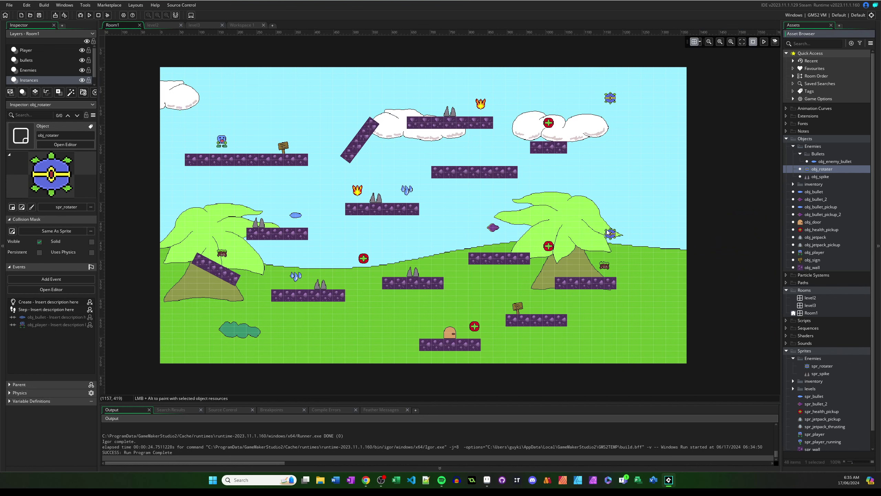
left_click(573, 220, "alt")
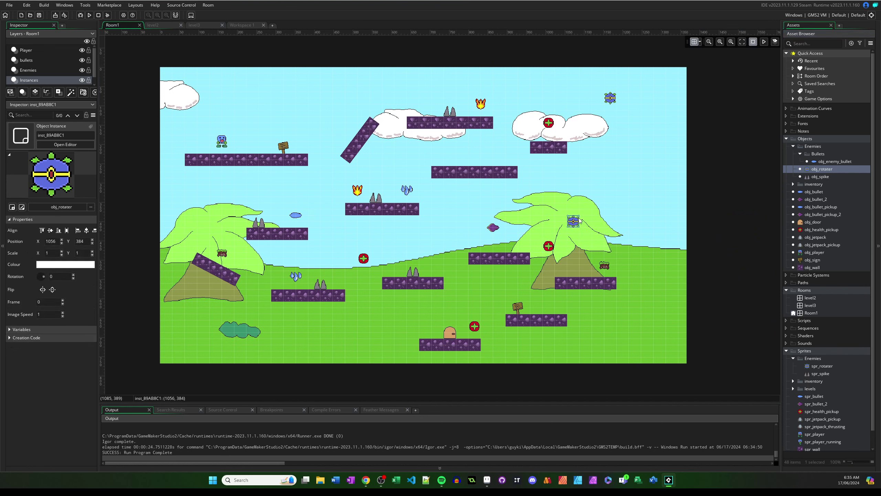
left_click(252, 345, "alt")
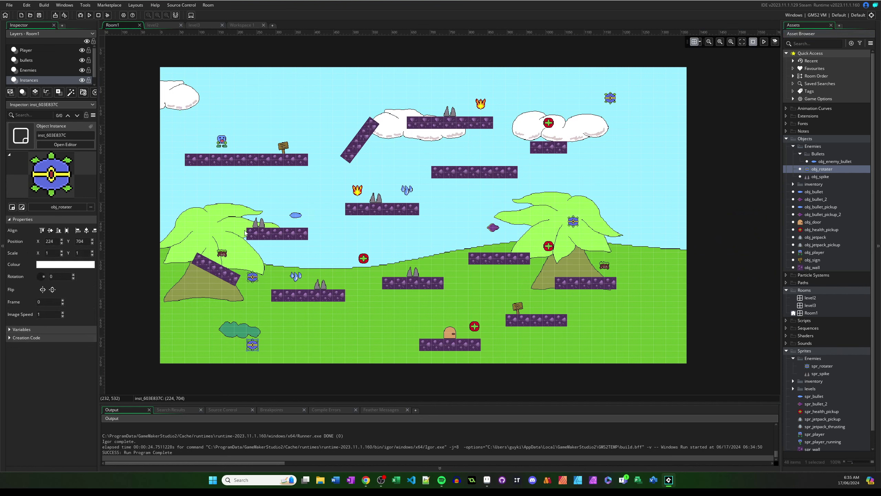
left_click(89, 15)
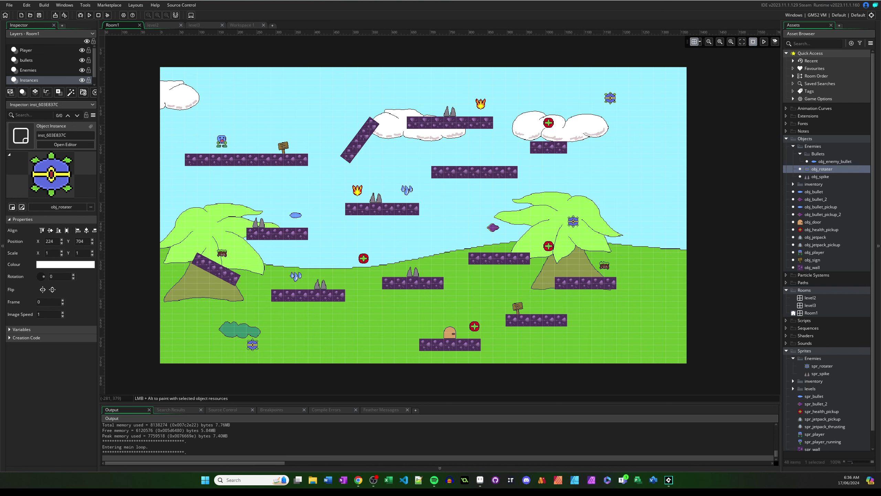
Move the game window aside and run the player left across the platforms.
left_click_drag(496, 107, 636, 111)
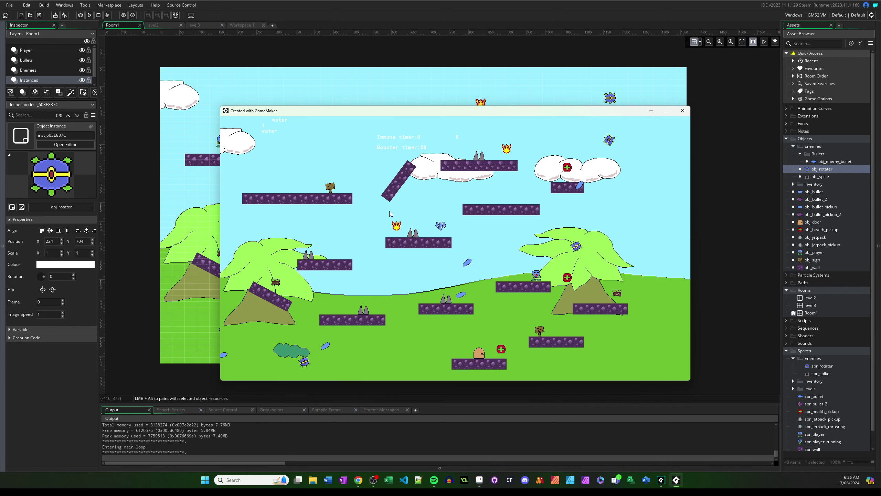
key("Right")
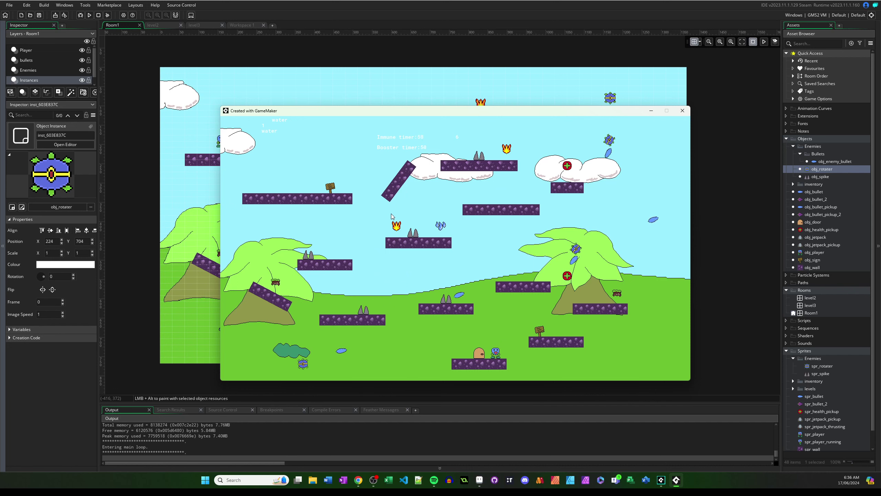
key("Up")
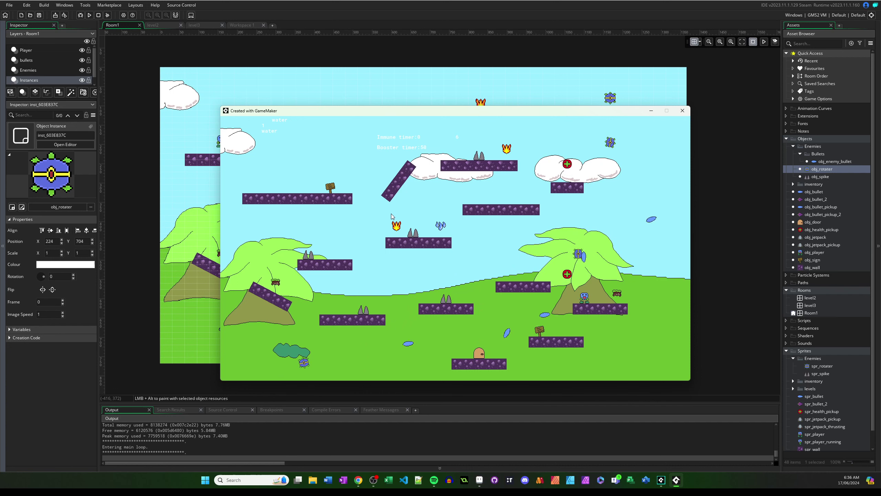
key("Left")
key("Left")
key("Up")
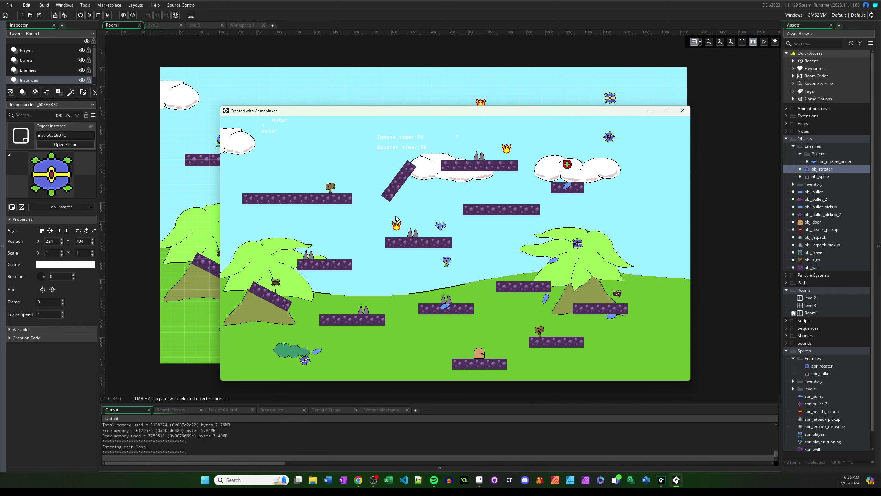
key("Left")
key("Up")
key("Left")
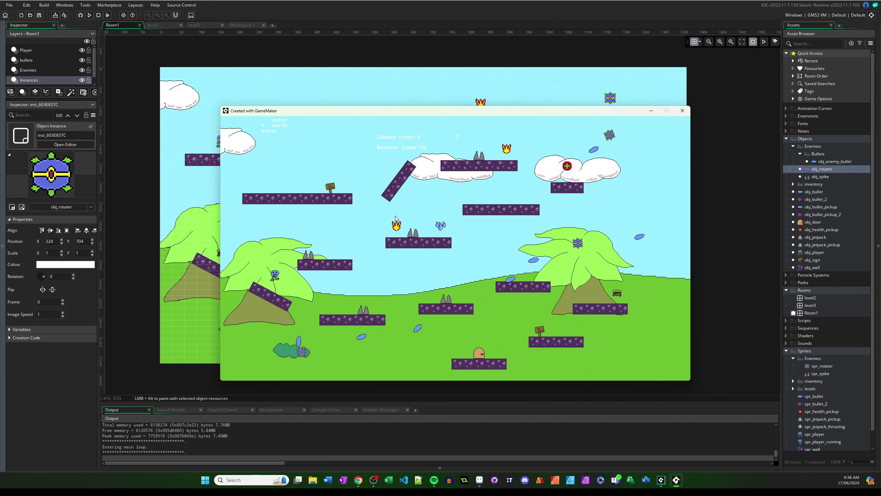
key("Left")
Jump the player up and right toward the right platform, then quit the game.
key("Right")
key("Up")
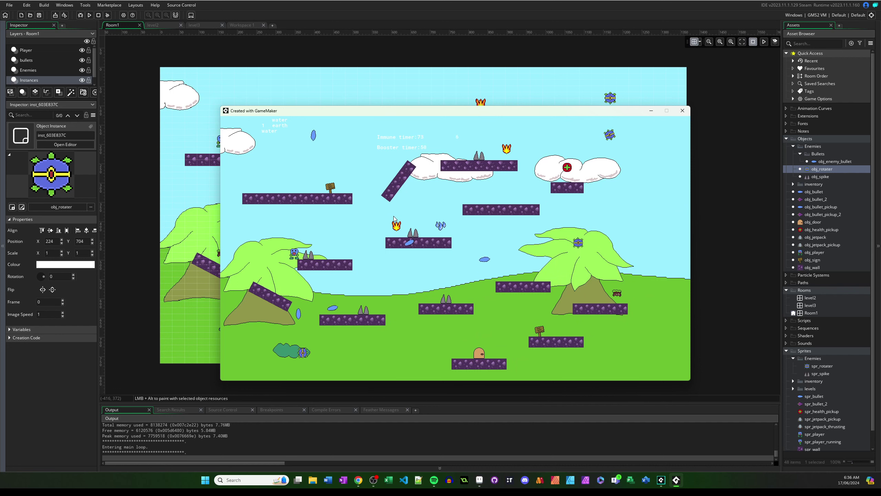
key("Right")
key("Right")
key("Up")
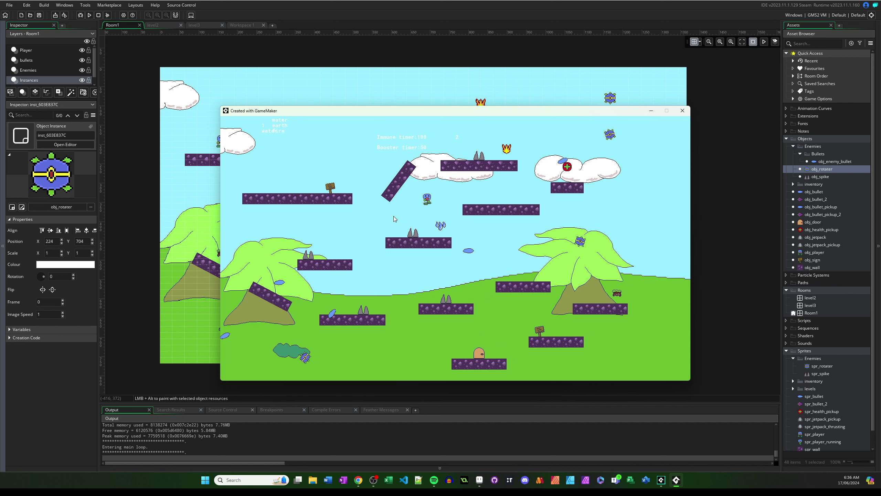
key("Right")
key("Up")
key("Right")
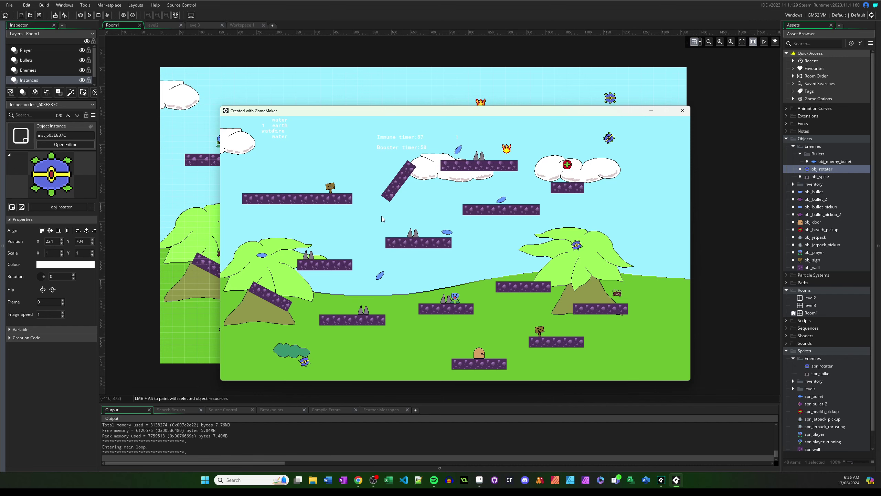
key("Right")
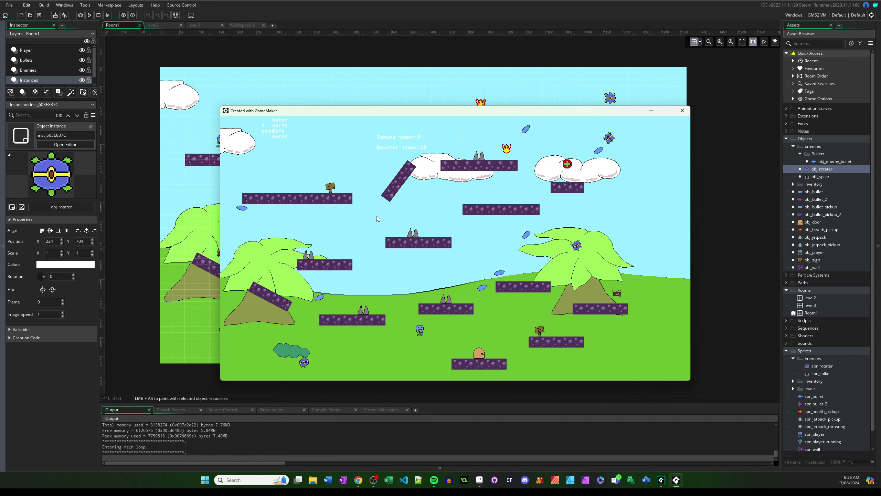
key("Escape")
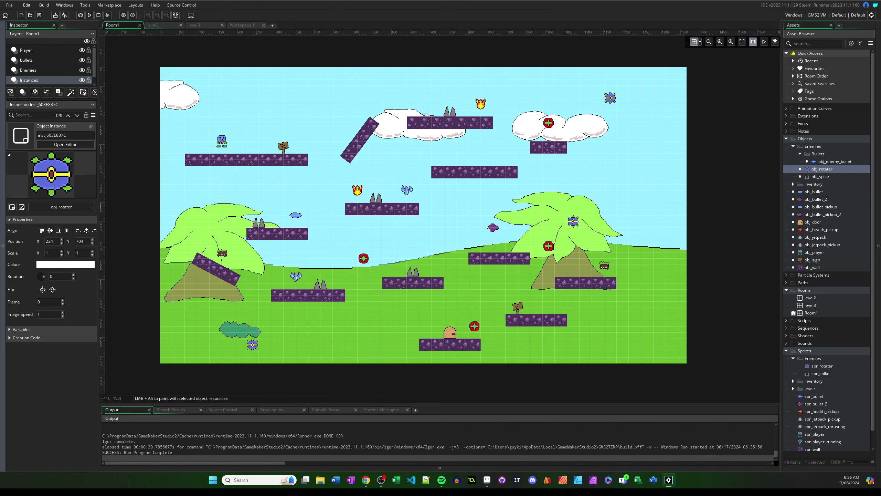
left_click_drag(310, 253, 330, 263)
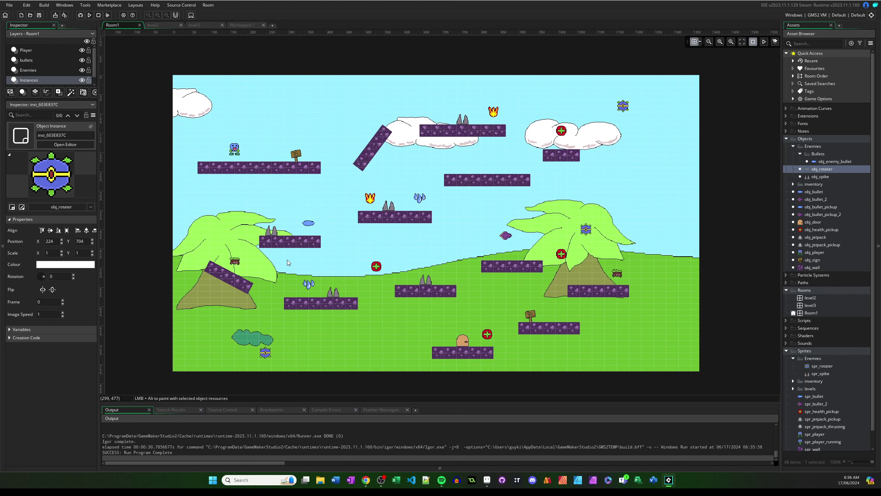